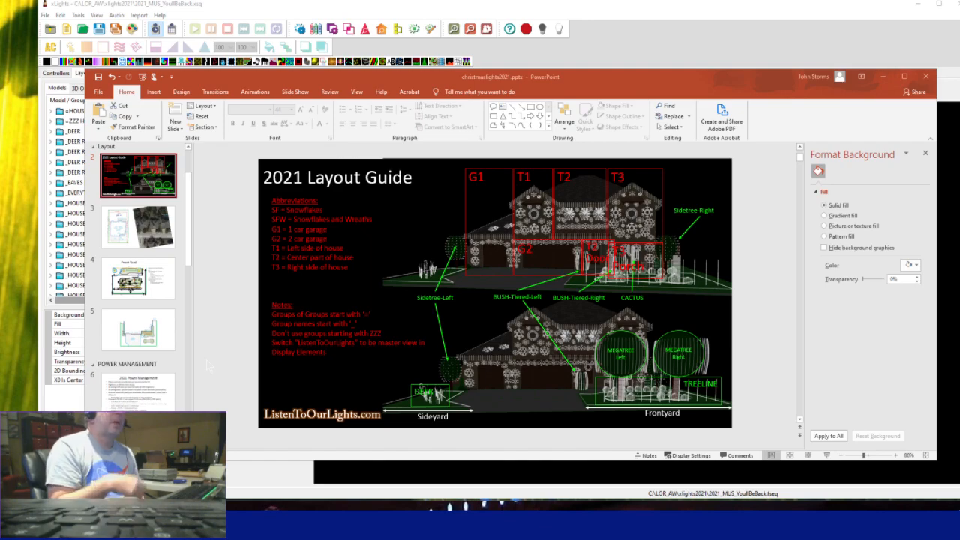
Switch from the layout guide slides to xLights and view the 3D house preview from the side yard.
{"action": "left_click", "coordinate": [777, 54]}
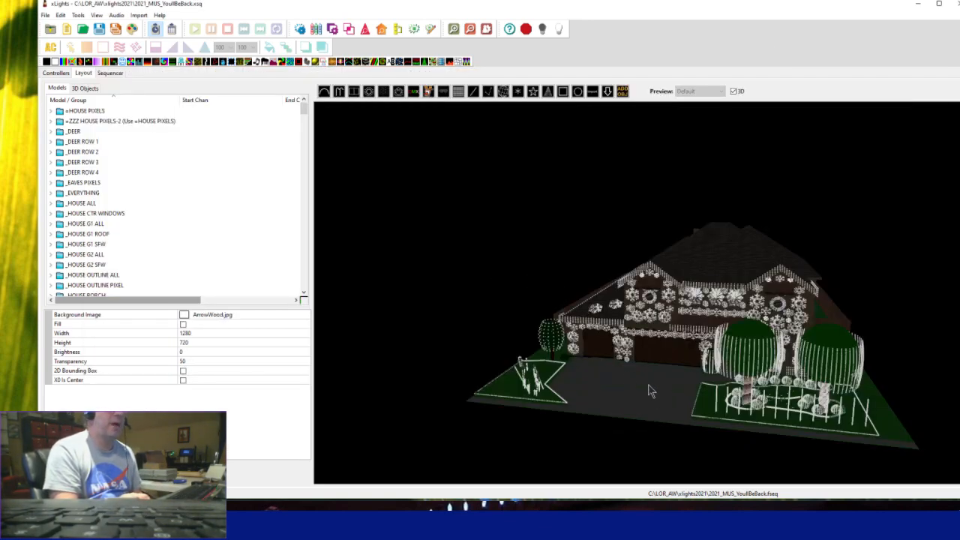
{"action": "scroll", "coordinate": [650, 390], "scroll_direction": "up", "scroll_amount": 2}
{"action": "left_click_drag", "start_coordinate": [650, 391], "coordinate": [693, 390]}
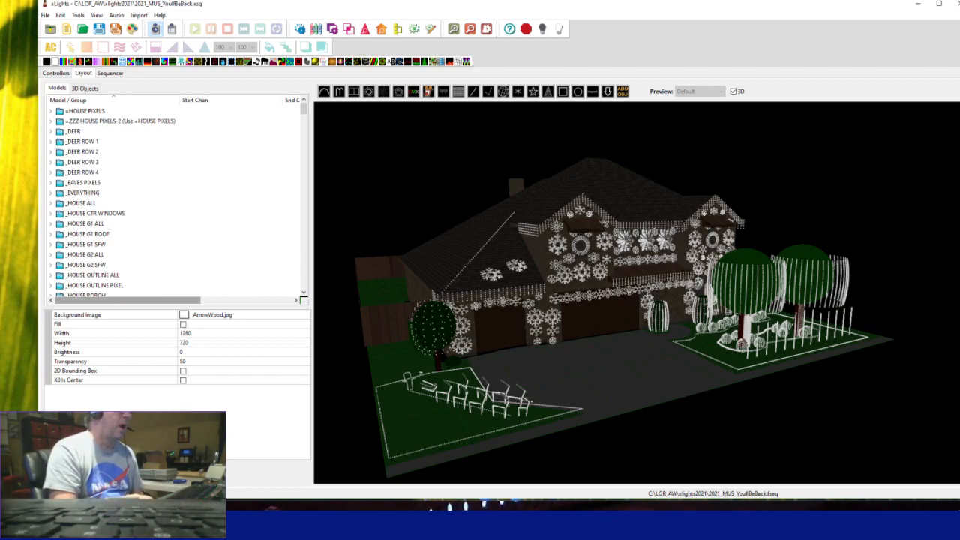
Look through the BUSH models and locate BUSH-Back04 and BUSH-FrontBedLeft-03 in the 3D layout.
{"action": "scroll", "coordinate": [302, 294], "scroll_direction": "down", "scroll_amount": 15}
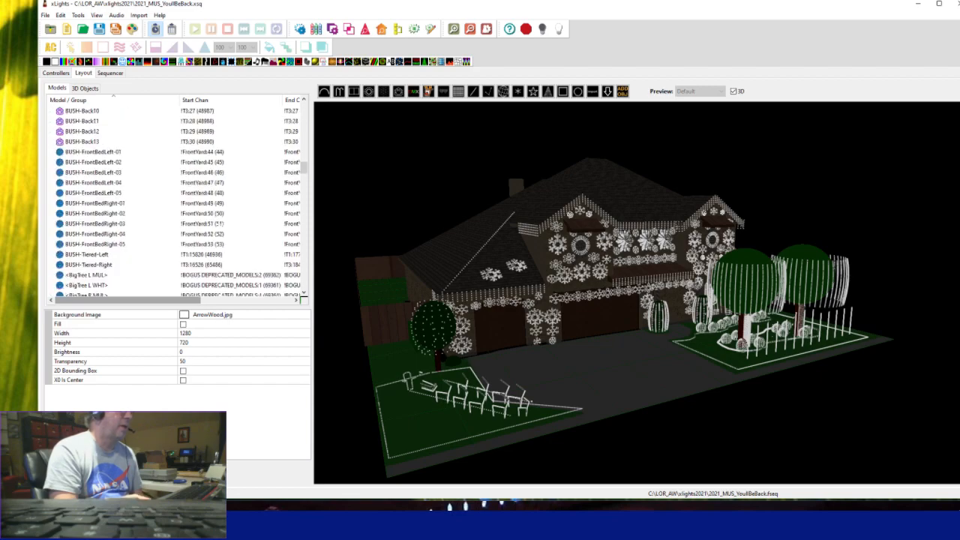
{"action": "scroll", "coordinate": [303, 297], "scroll_direction": "up", "scroll_amount": 4}
{"action": "scroll", "coordinate": [302, 297], "scroll_direction": "down", "scroll_amount": 3}
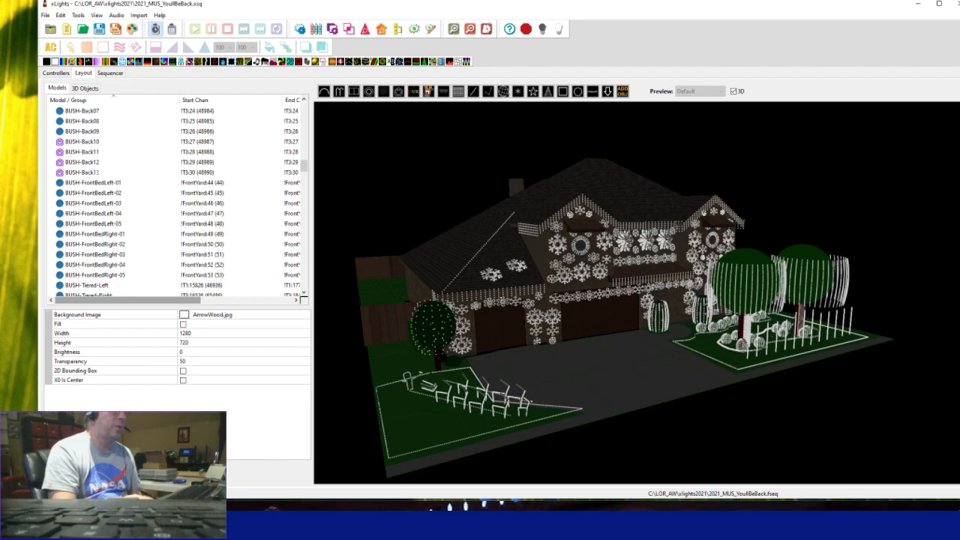
{"action": "scroll", "coordinate": [302, 297], "scroll_direction": "up", "scroll_amount": 2}
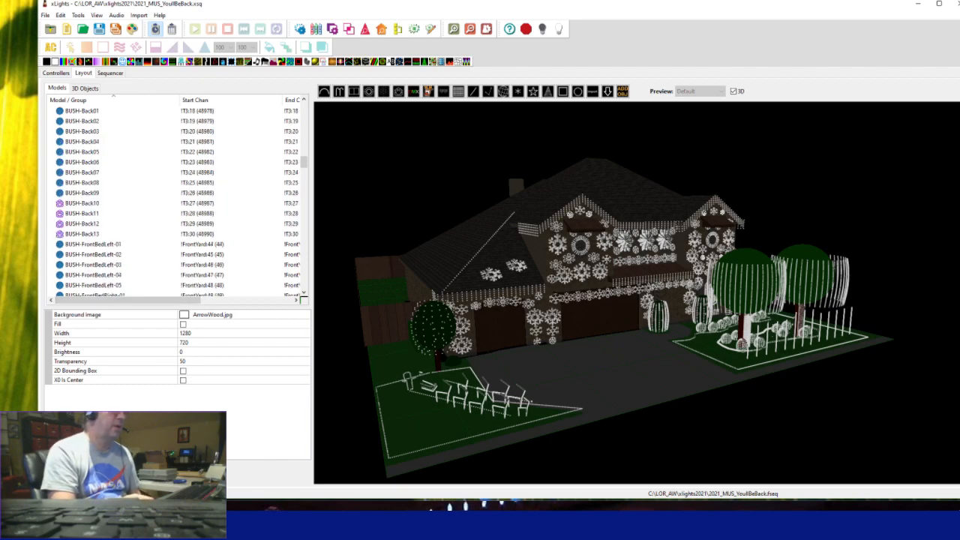
{"action": "left_click", "coordinate": [727, 319]}
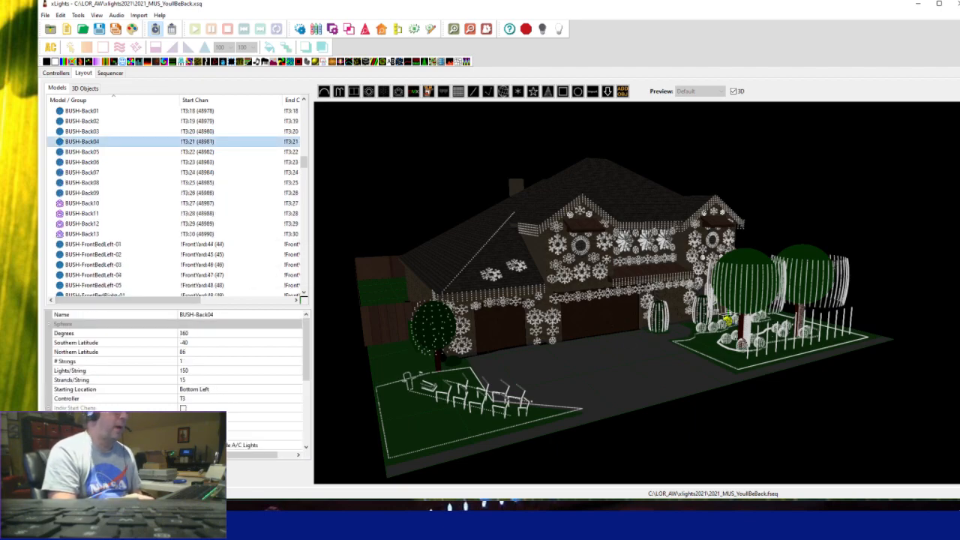
{"action": "left_click", "coordinate": [93, 265]}
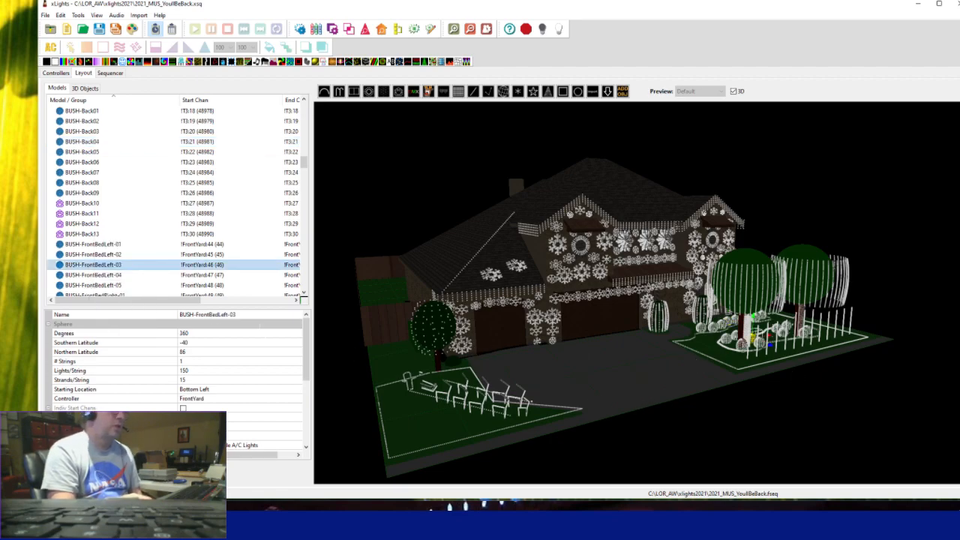
Look through the DEER models, locating DEER-03-Dancer-R1-Right, DEER-01-Rudy and DEER-00-Rudy-Nose in the side yard.
{"action": "scroll", "coordinate": [302, 298], "scroll_direction": "down", "scroll_amount": 10}
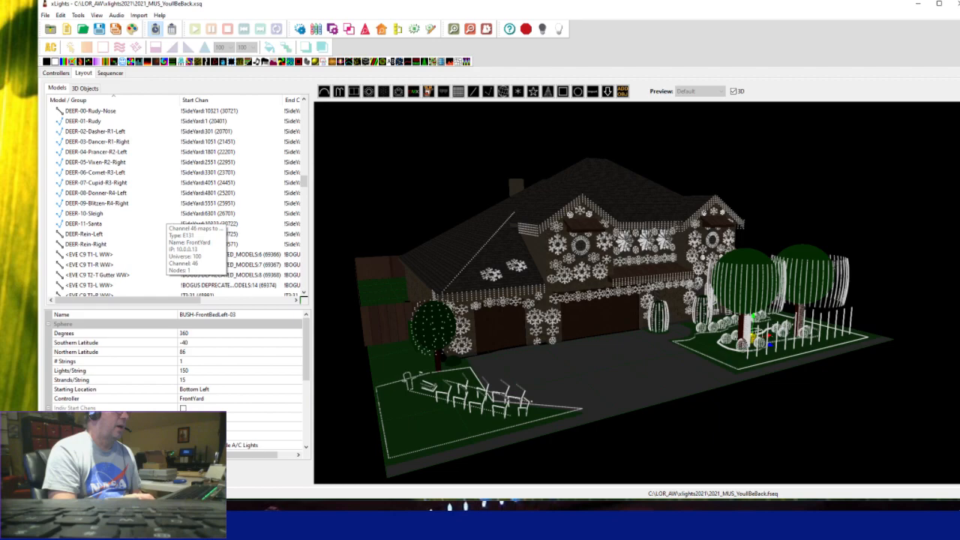
{"action": "left_click", "coordinate": [75, 141]}
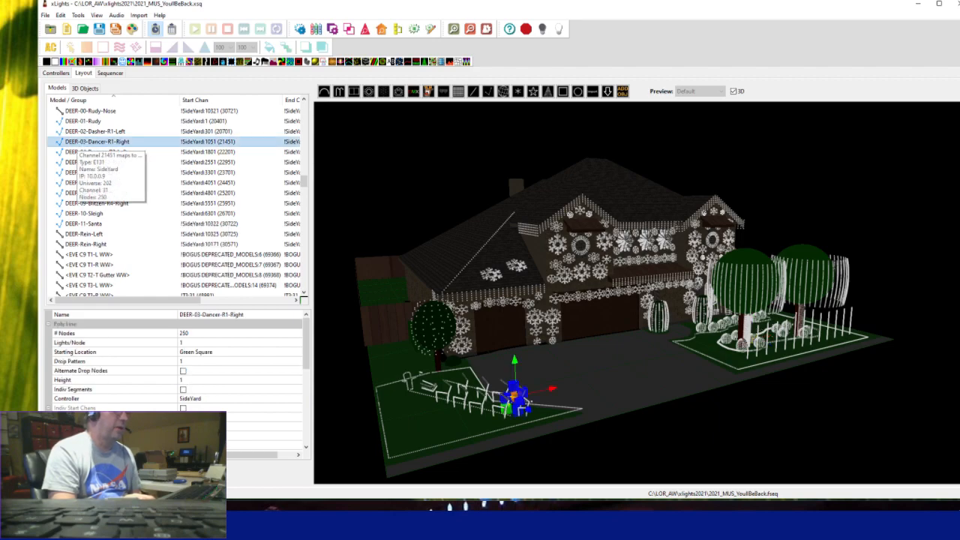
{"action": "left_click", "coordinate": [82, 121]}
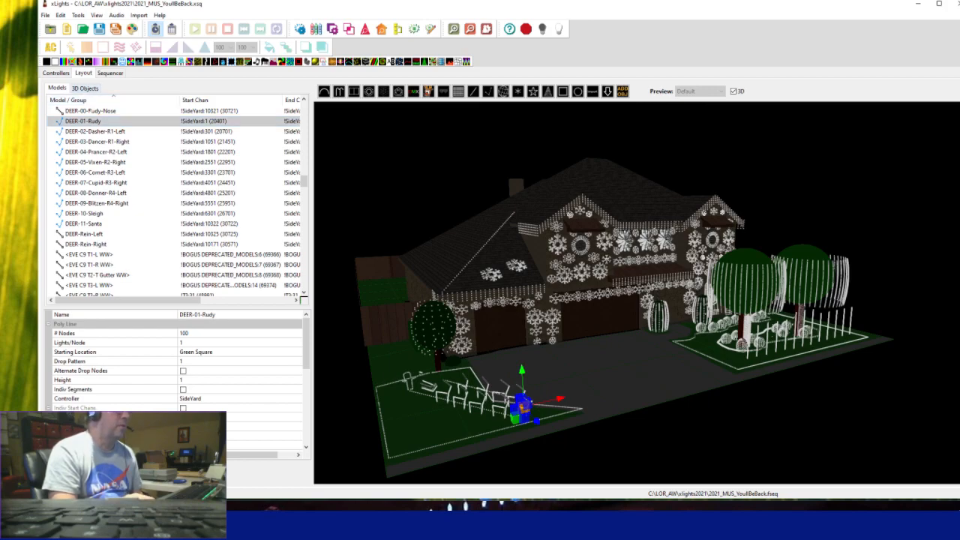
{"action": "left_click", "coordinate": [88, 111]}
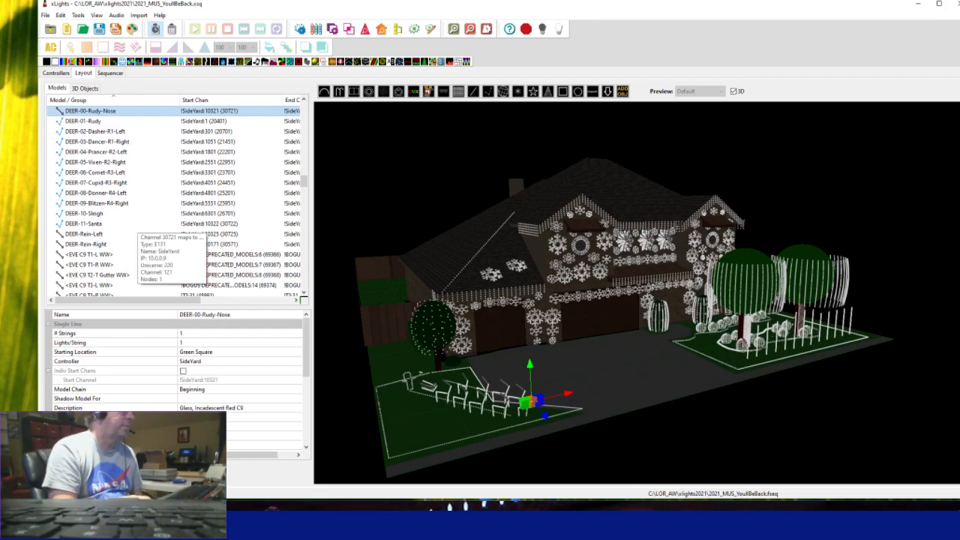
Find the ICICLE models in the model list and locate ICICLE-Top01-T1LeftSide on the house roofline.
{"action": "scroll", "coordinate": [135, 225], "scroll_direction": "down", "scroll_amount": 10}
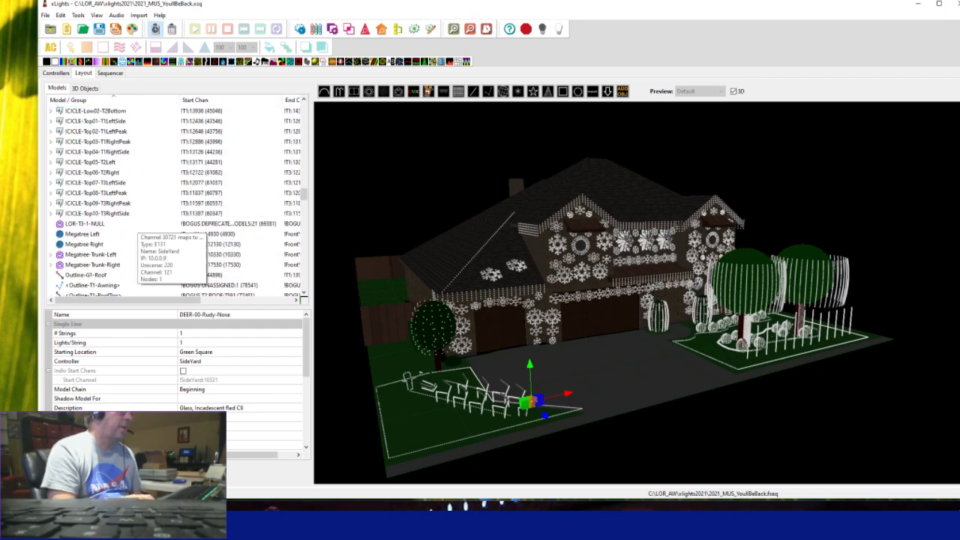
{"action": "left_click", "coordinate": [94, 120]}
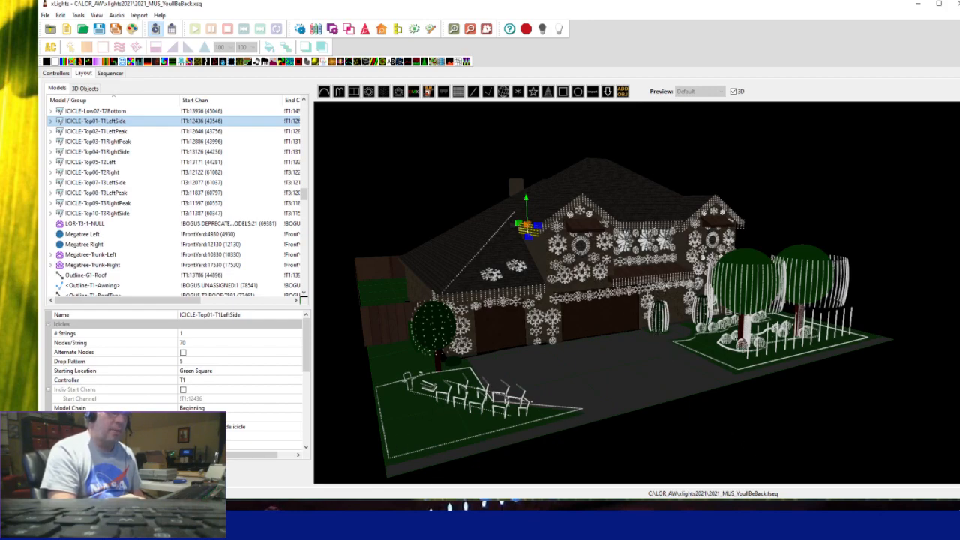
{"action": "left_click_drag", "start_coordinate": [748, 464], "coordinate": [724, 448]}
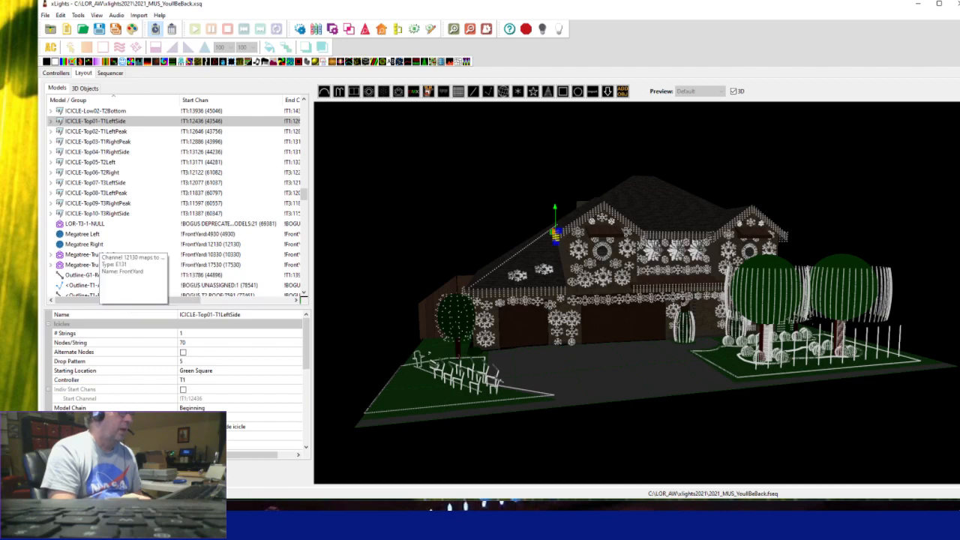
Inspect the Megatree Left model in the front yard, including its Southern Latitude and Northern Latitude properties.
{"action": "left_click", "coordinate": [96, 246]}
{"action": "key", "text": "Up"}
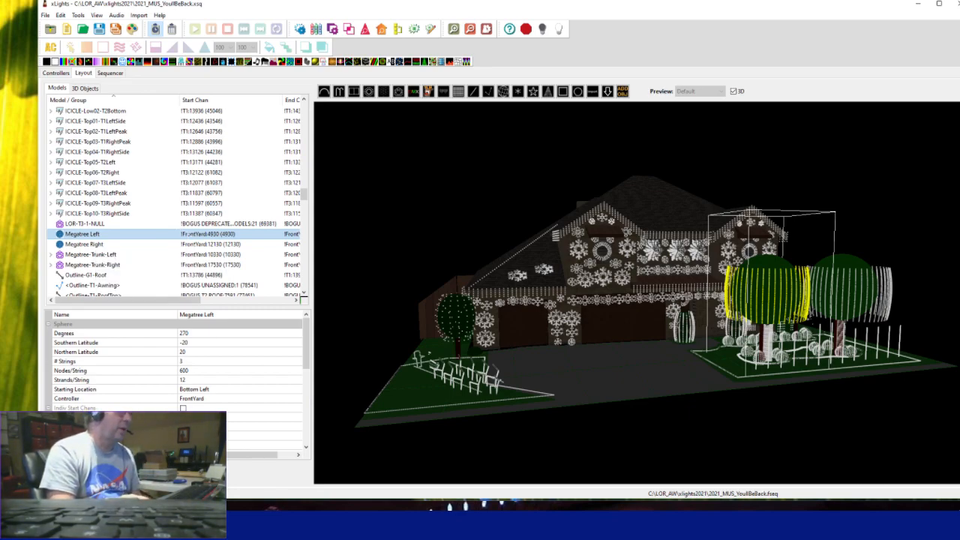
{"action": "mouse_move", "coordinate": [186, 234]}
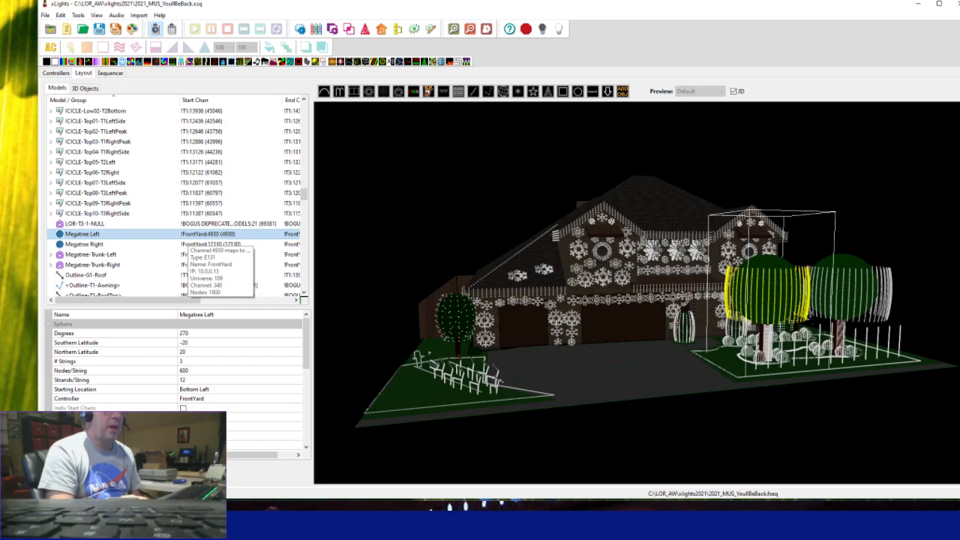
{"action": "left_click_drag", "start_coordinate": [814, 433], "coordinate": [822, 435]}
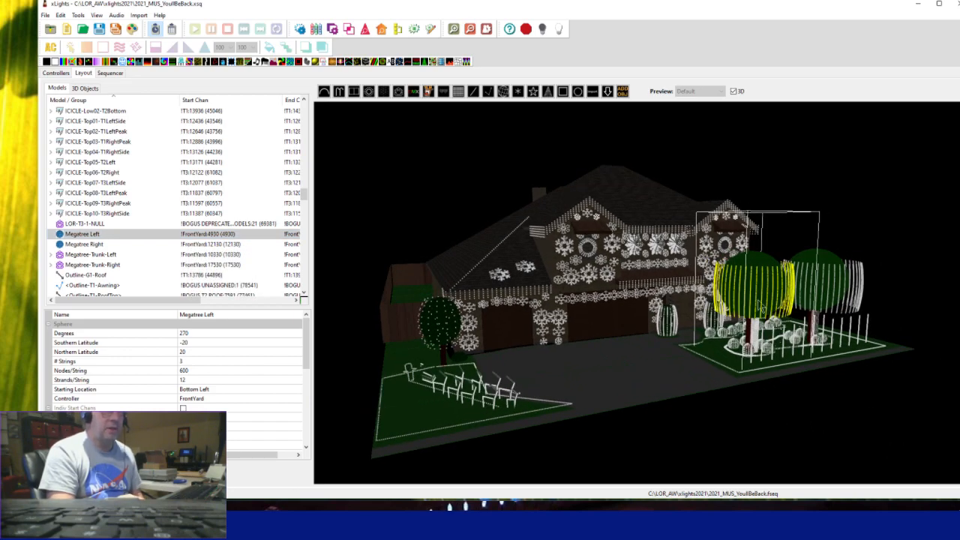
{"action": "left_click_drag", "start_coordinate": [860, 409], "coordinate": [854, 417]}
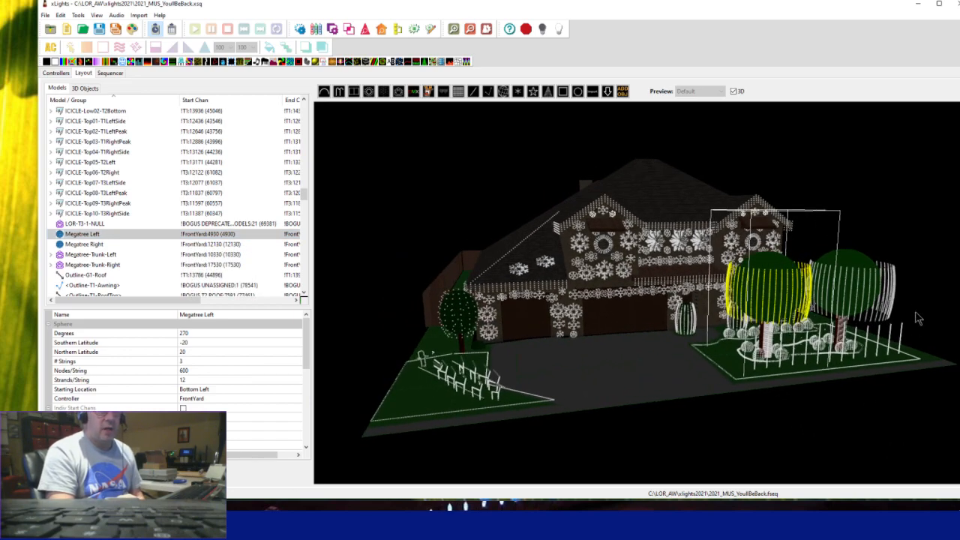
{"action": "mouse_move", "coordinate": [911, 445]}
{"action": "left_mouse_down"}
{"action": "mouse_move", "coordinate": [911, 425]}
{"action": "mouse_move", "coordinate": [913, 443]}
{"action": "left_mouse_up"}
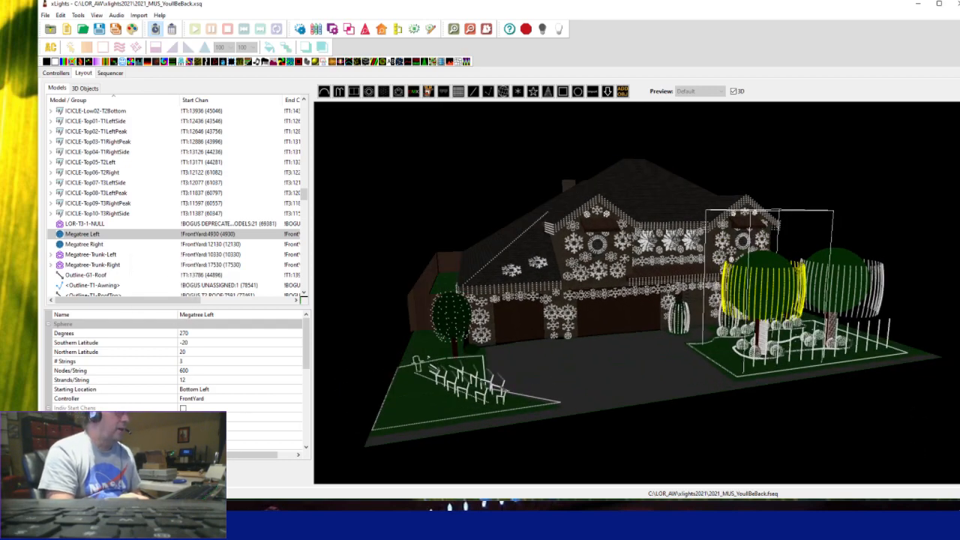
{"action": "left_click", "coordinate": [185, 343]}
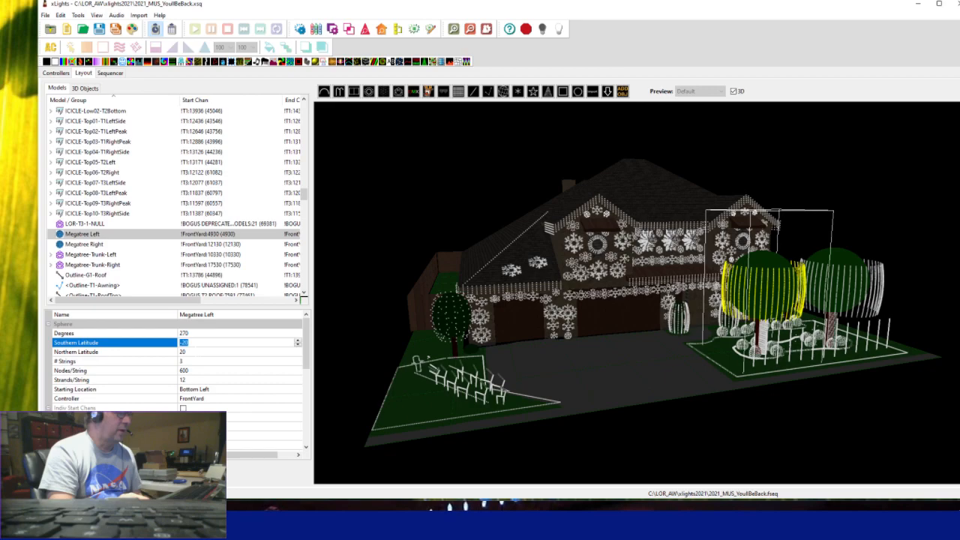
{"action": "key", "text": "Tab"}
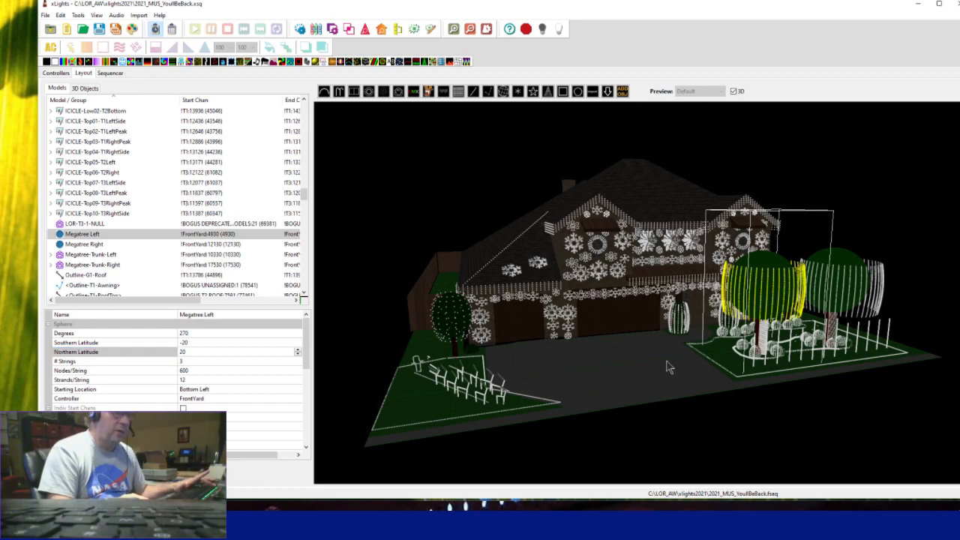
Select the BUSH-Tiered-Left model beside the garage and examine it up close in the 3D preview.
{"action": "left_click", "coordinate": [683, 341]}
{"action": "left_click", "coordinate": [681, 329]}
{"action": "mouse_move", "coordinate": [678, 375]}
{"action": "left_mouse_down"}
{"action": "mouse_move", "coordinate": [702, 405]}
{"action": "mouse_move", "coordinate": [677, 380]}
{"action": "left_mouse_up"}
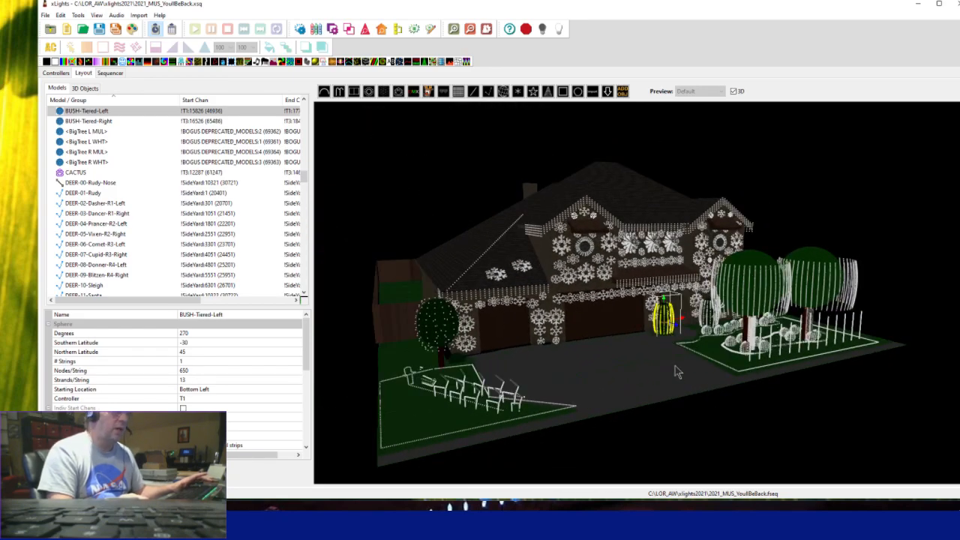
{"action": "scroll", "coordinate": [676, 351], "scroll_direction": "up", "scroll_amount": 5}
{"action": "left_click_drag", "start_coordinate": [676, 352], "coordinate": [641, 281]}
{"action": "middle_click_drag", "start_coordinate": [613, 458], "coordinate": [623, 262]}
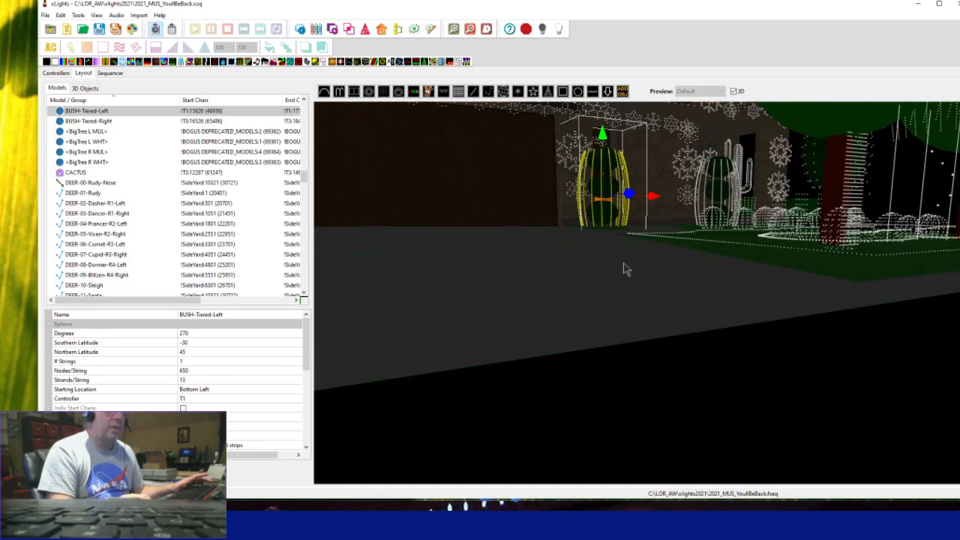
{"action": "left_click_drag", "start_coordinate": [628, 253], "coordinate": [629, 260]}
{"action": "left_click_drag", "start_coordinate": [628, 204], "coordinate": [631, 356]}
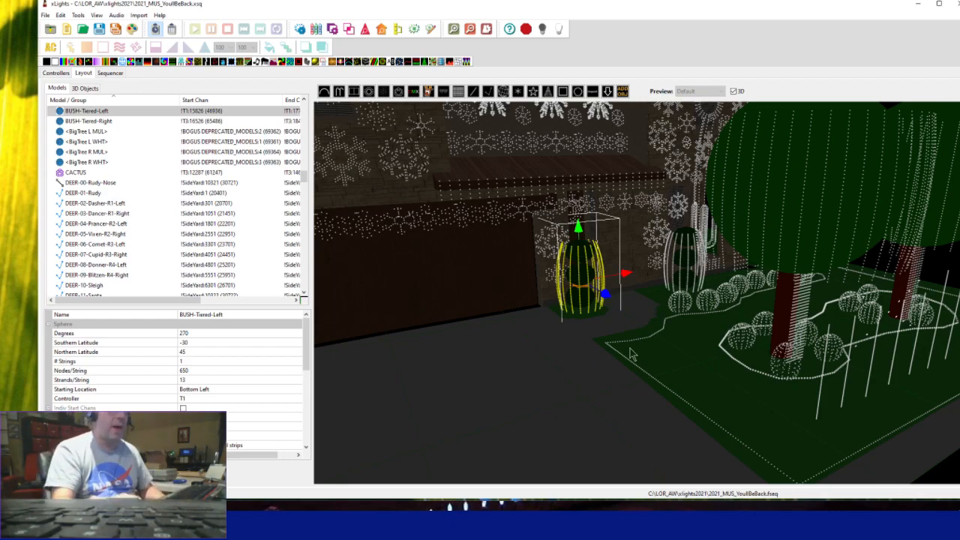
Examine the house facade, driveway, front yard and side yard props in the 3D preview from several distances and angles.
{"action": "scroll", "coordinate": [474, 411], "scroll_direction": "down", "scroll_amount": 5}
{"action": "scroll", "coordinate": [473, 411], "scroll_direction": "up", "scroll_amount": 4}
{"action": "scroll", "coordinate": [479, 430], "scroll_direction": "down", "scroll_amount": 2}
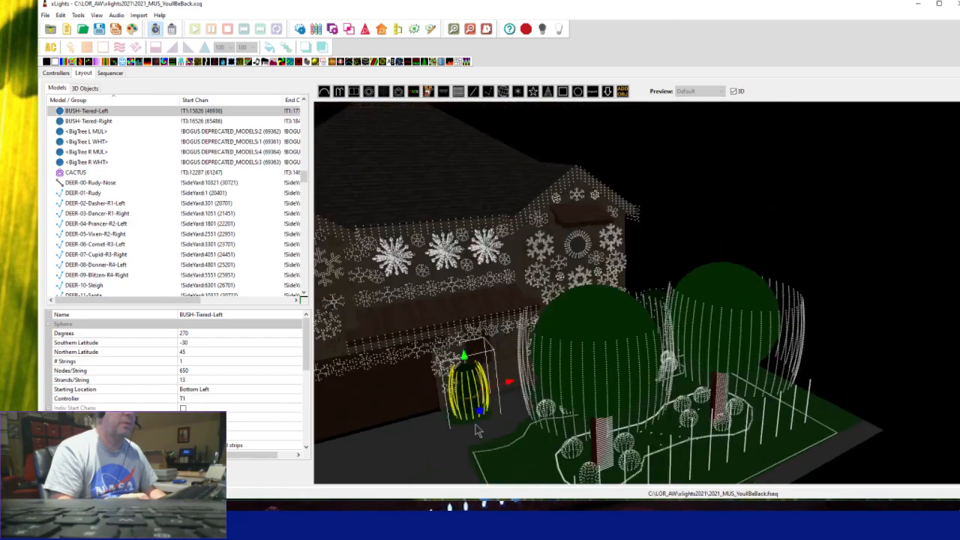
{"action": "scroll", "coordinate": [447, 450], "scroll_direction": "up", "scroll_amount": 4}
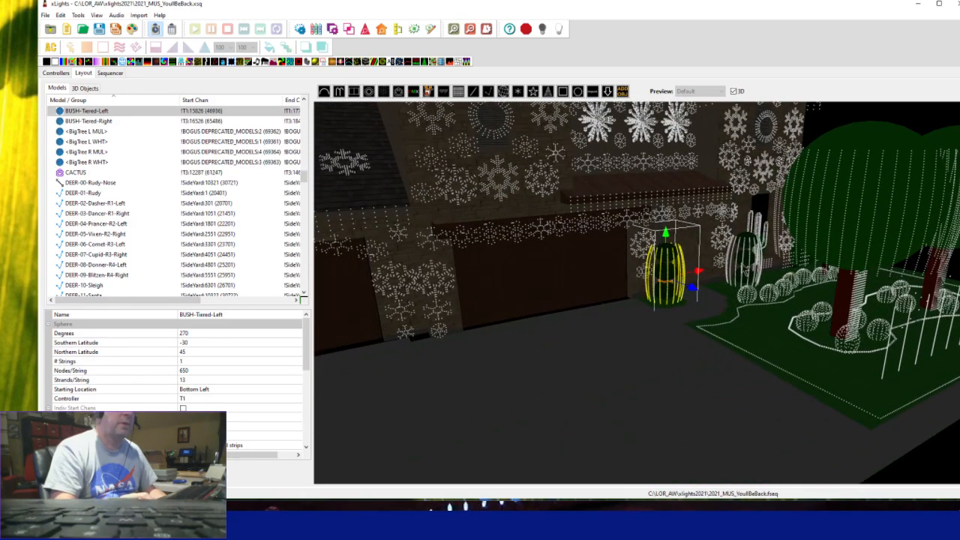
{"action": "scroll", "coordinate": [584, 422], "scroll_direction": "down", "scroll_amount": 5}
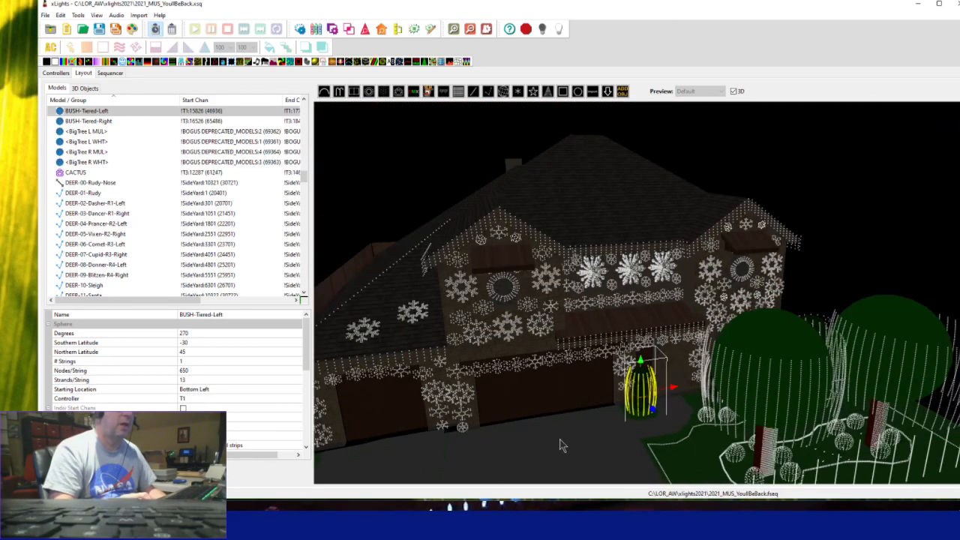
{"action": "scroll", "coordinate": [586, 410], "scroll_direction": "up", "scroll_amount": 3}
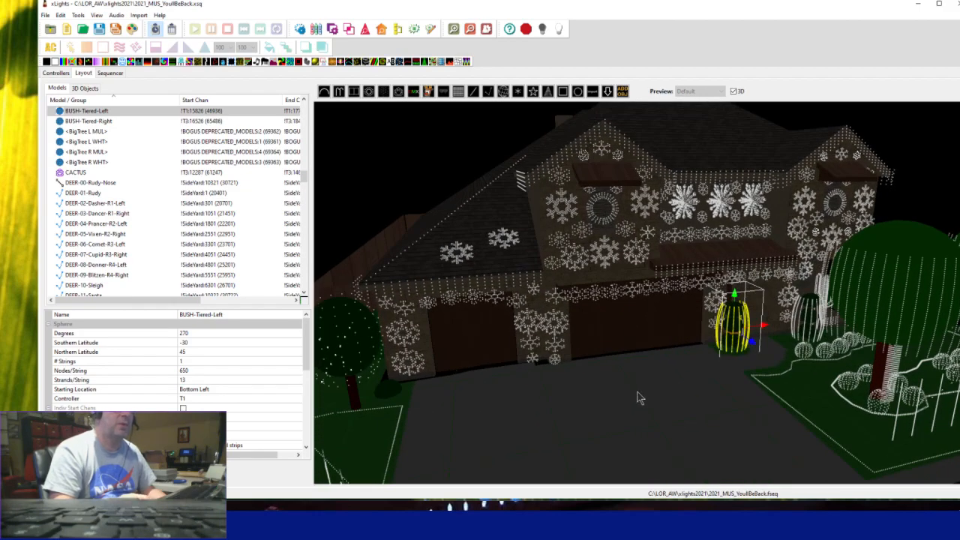
{"action": "scroll", "coordinate": [641, 396], "scroll_direction": "down", "scroll_amount": 2}
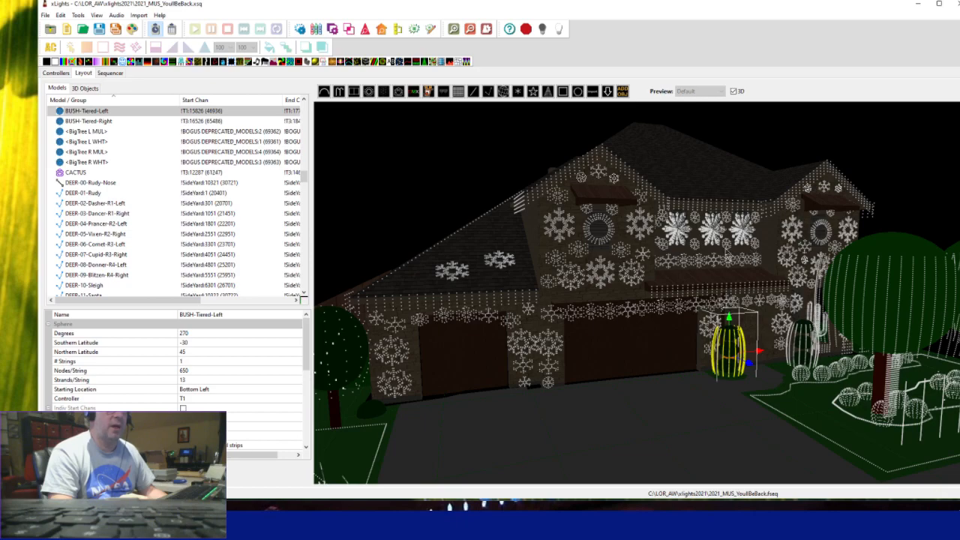
{"action": "scroll", "coordinate": [664, 420], "scroll_direction": "up", "scroll_amount": 2}
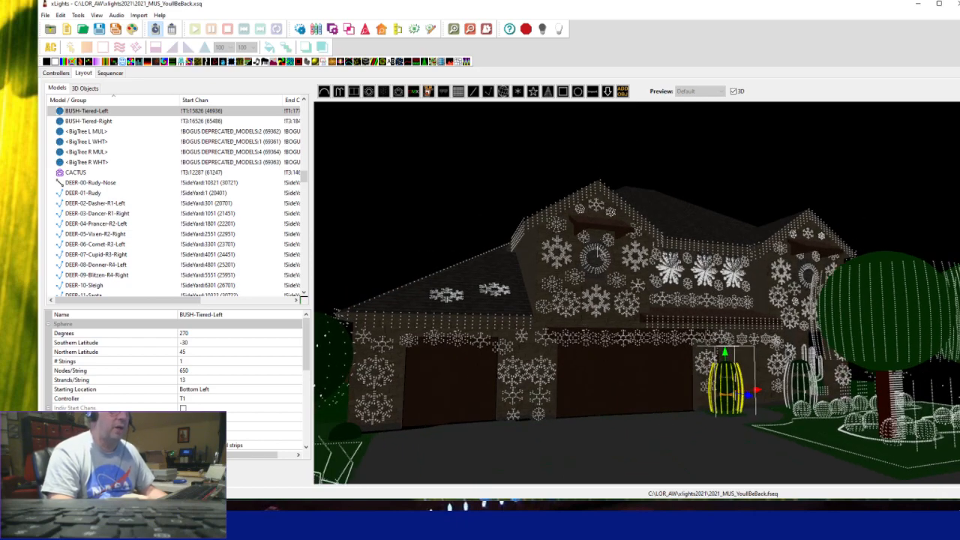
{"action": "scroll", "coordinate": [608, 442], "scroll_direction": "down", "scroll_amount": 2}
{"action": "left_click_drag", "start_coordinate": [592, 473], "coordinate": [726, 343]}
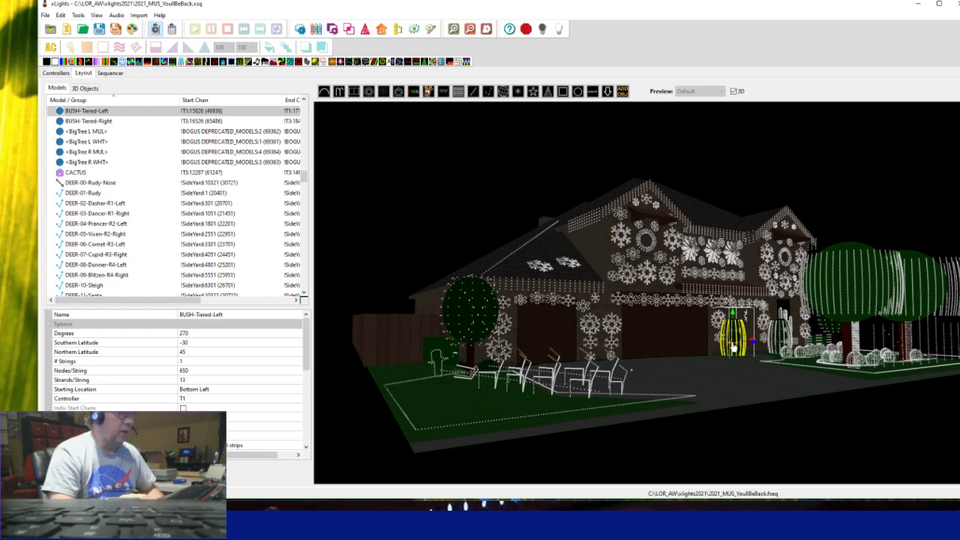
{"action": "left_click_drag", "start_coordinate": [733, 347], "coordinate": [731, 315]}
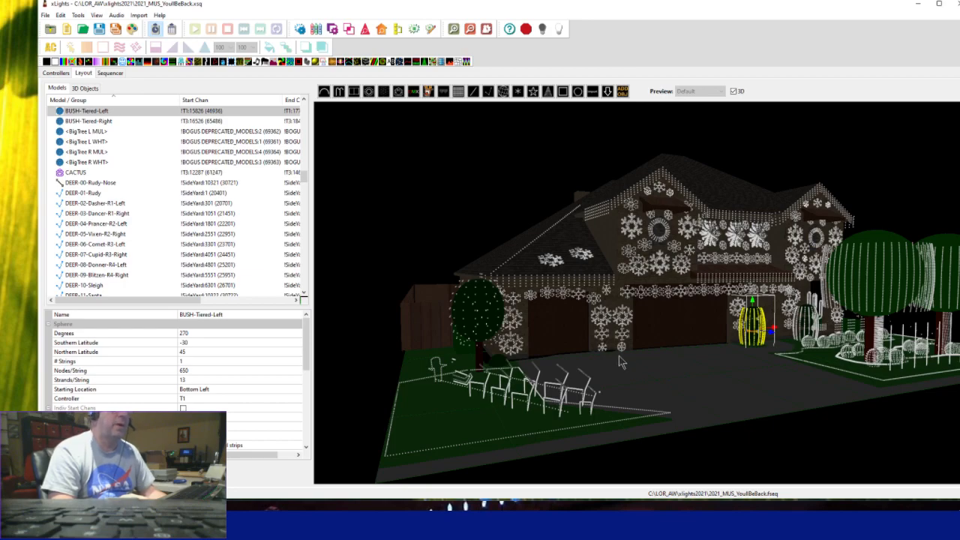
{"action": "left_click_drag", "start_coordinate": [623, 357], "coordinate": [634, 364]}
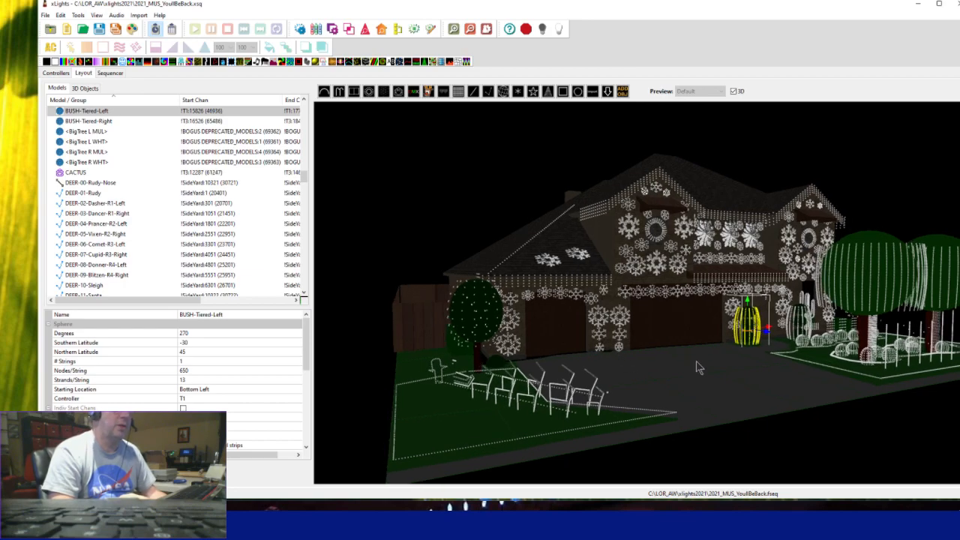
{"action": "scroll", "coordinate": [688, 364], "scroll_direction": "up", "scroll_amount": 2}
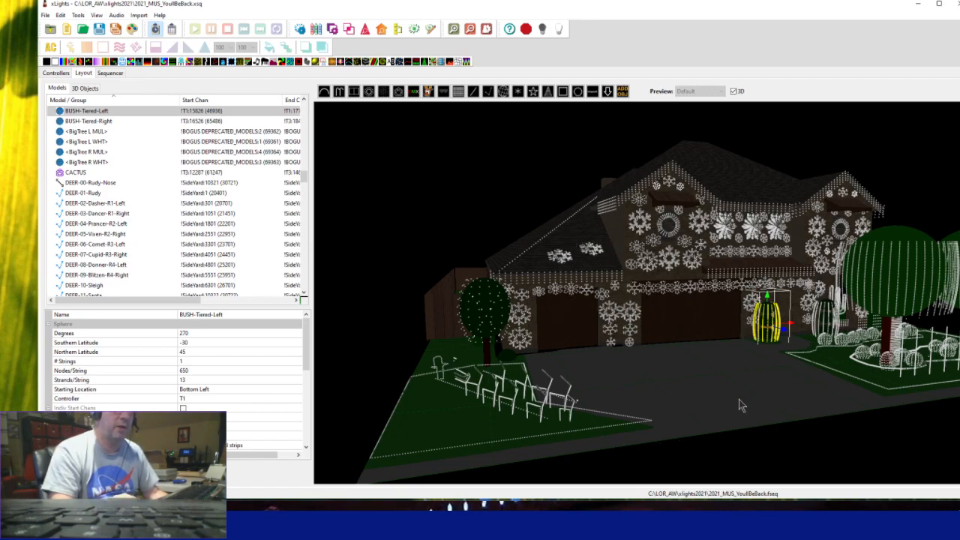
{"action": "mouse_move", "coordinate": [738, 399]}
{"action": "left_mouse_down"}
{"action": "mouse_move", "coordinate": [731, 388]}
{"action": "mouse_move", "coordinate": [746, 401]}
{"action": "mouse_move", "coordinate": [710, 380]}
{"action": "mouse_move", "coordinate": [754, 401]}
{"action": "mouse_move", "coordinate": [745, 391]}
{"action": "left_mouse_up"}
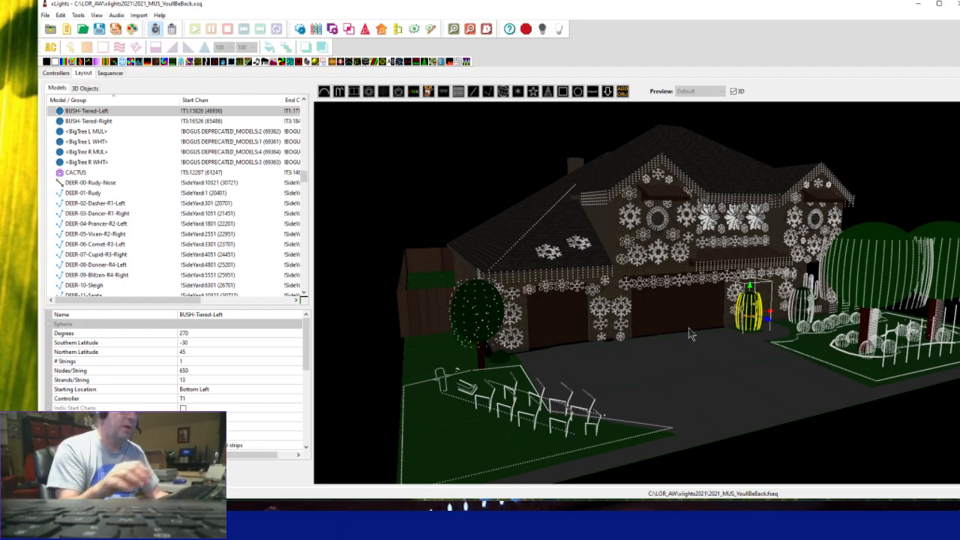
Show the layout's 3D objects and inspect the house mesh in the 3D preview.
{"action": "left_click_drag", "start_coordinate": [691, 355], "coordinate": [667, 345]}
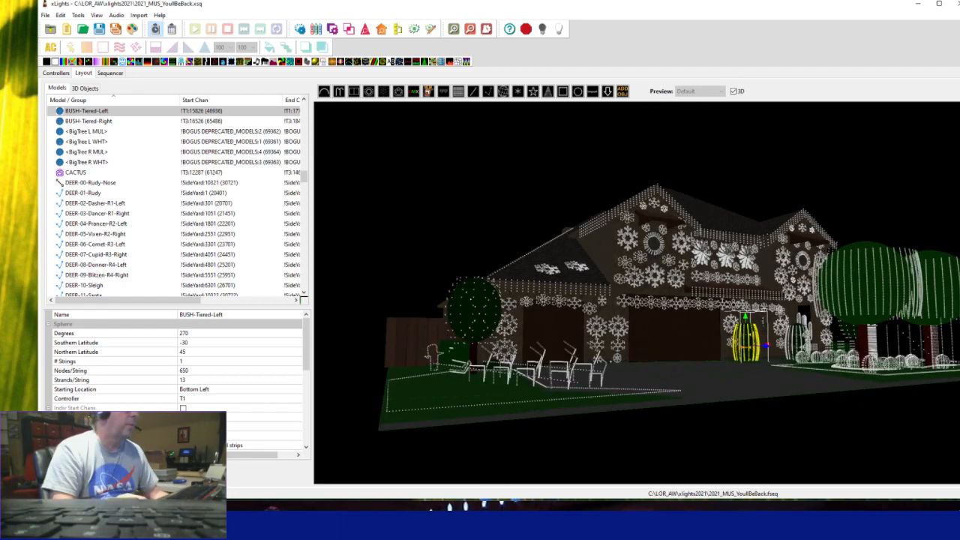
{"action": "left_click", "coordinate": [84, 88]}
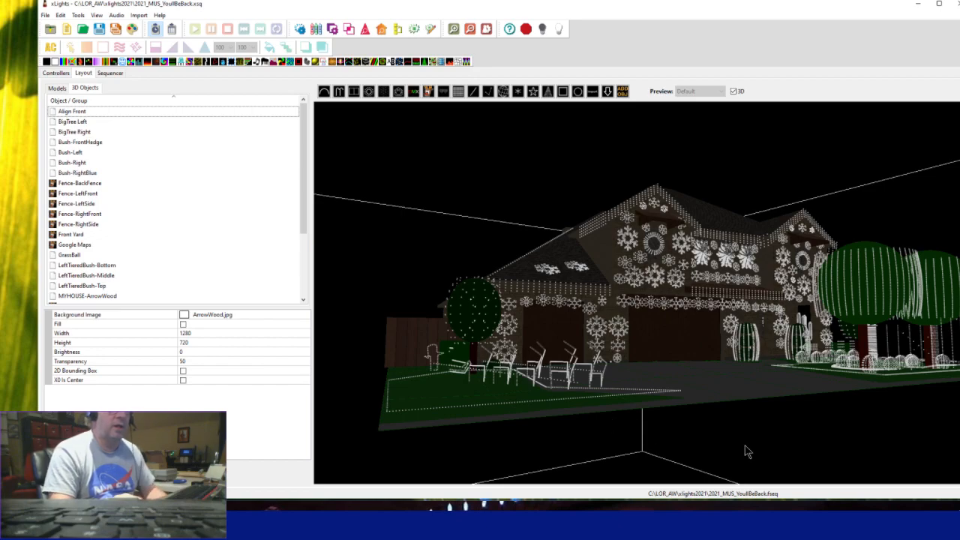
{"action": "left_click", "coordinate": [757, 419]}
{"action": "right_click", "coordinate": [737, 426]}
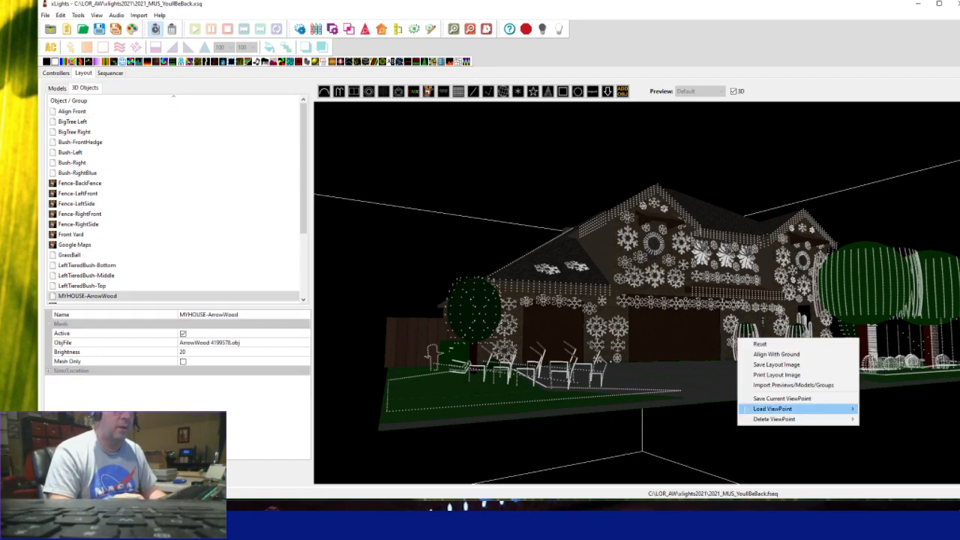
{"action": "left_click", "coordinate": [740, 441]}
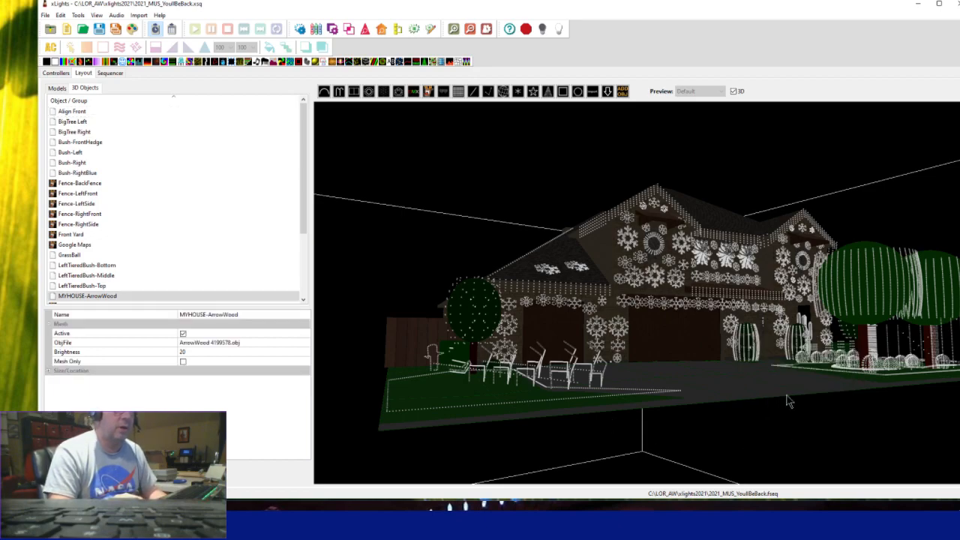
{"action": "left_click", "coordinate": [448, 174]}
{"action": "left_click_drag", "start_coordinate": [758, 423], "coordinate": [759, 410]}
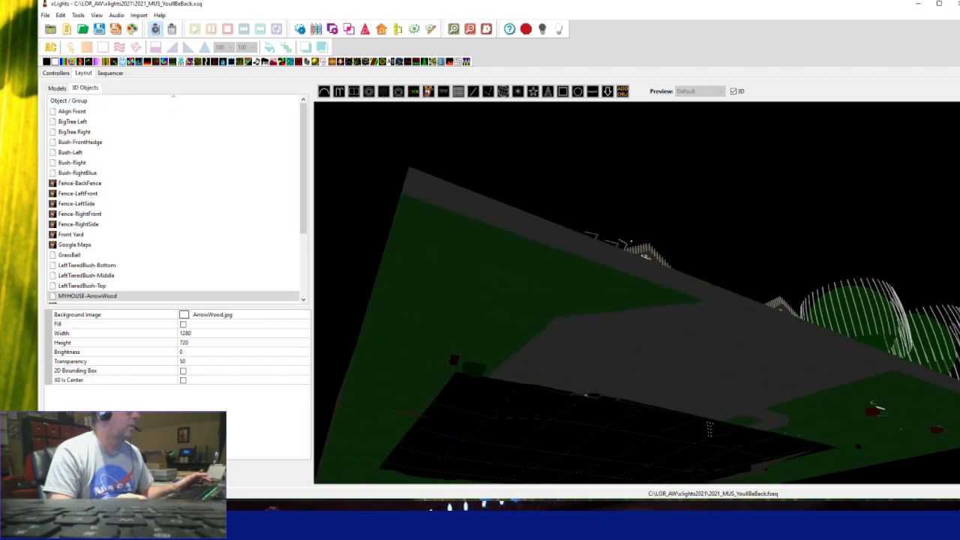
Select the Ruler (G2 Door) object in the 3D objects list and make it active.
{"action": "scroll", "coordinate": [172, 199], "scroll_direction": "down", "scroll_amount": 3}
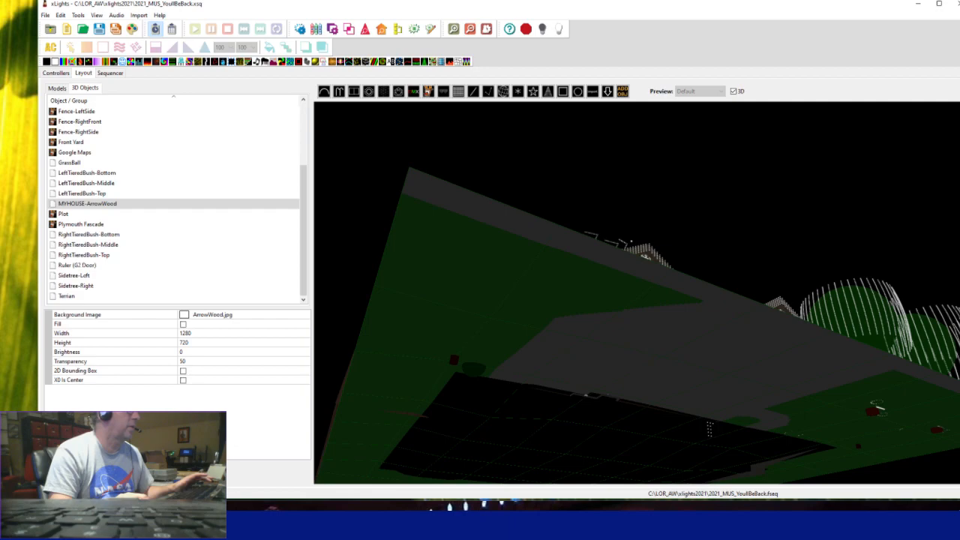
{"action": "left_click", "coordinate": [77, 265]}
{"action": "left_click_drag", "start_coordinate": [584, 459], "coordinate": [627, 460]}
{"action": "left_click_drag", "start_coordinate": [507, 408], "coordinate": [465, 459]}
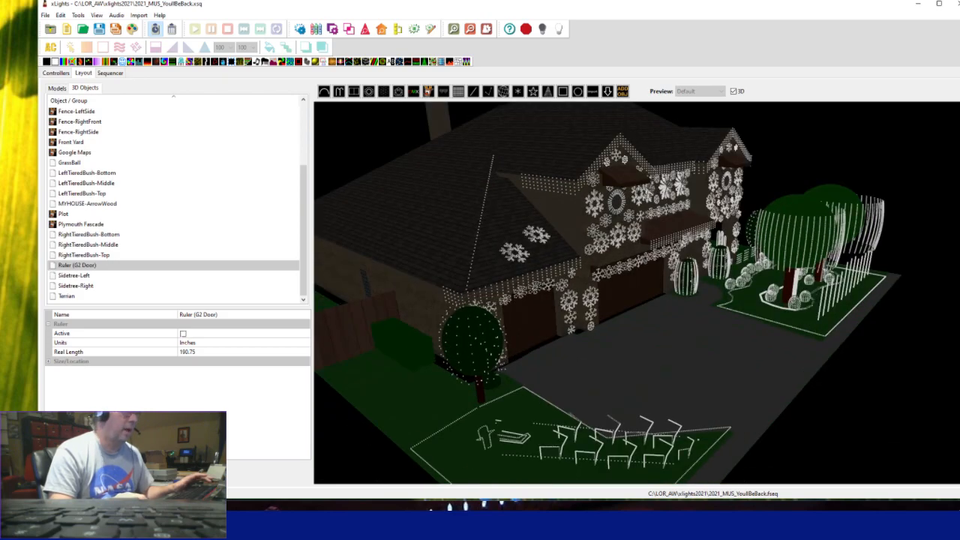
{"action": "left_click", "coordinate": [183, 332]}
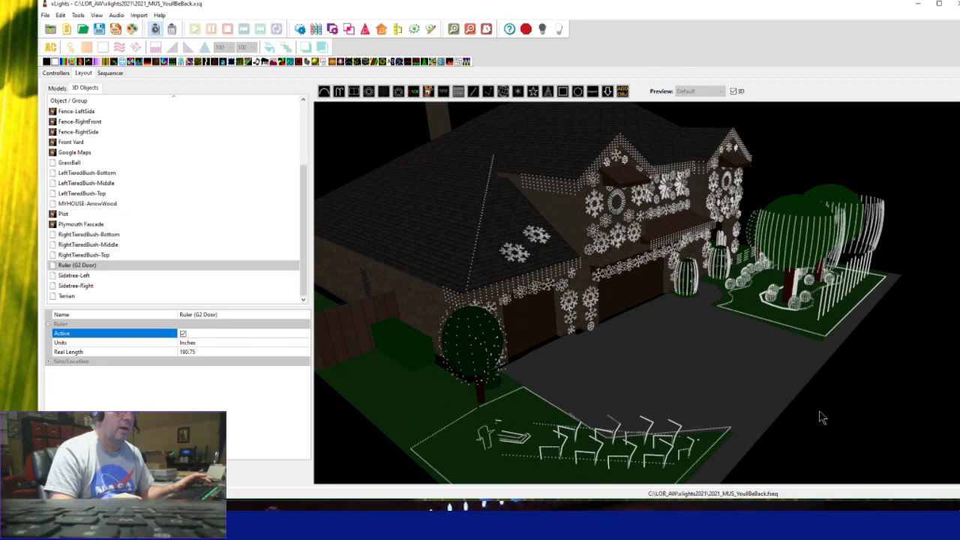
Examine the Ruler (G2 Door) object from below the ground plane and return to a view of the whole house.
{"action": "left_click_drag", "start_coordinate": [821, 428], "coordinate": [833, 377]}
{"action": "scroll", "coordinate": [828, 379], "scroll_direction": "up", "scroll_amount": 5}
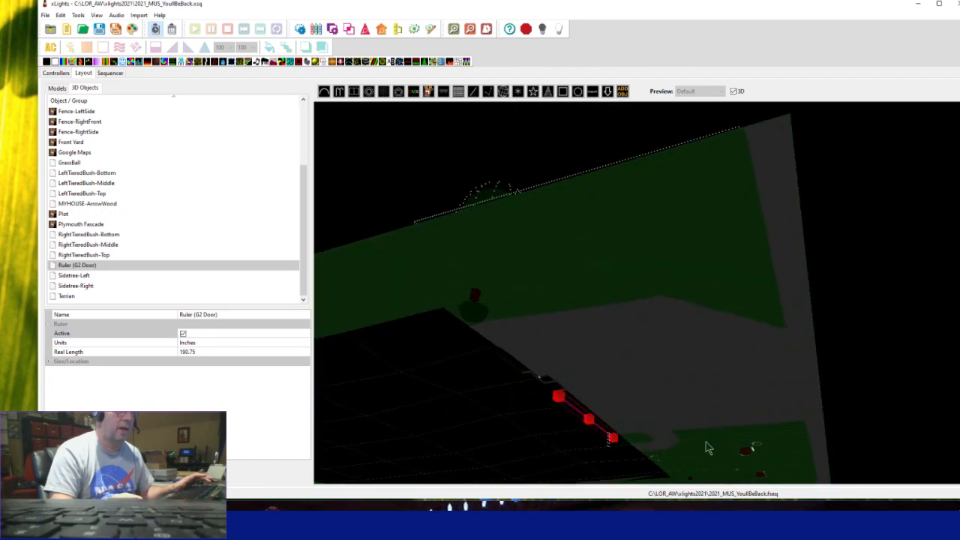
{"action": "mouse_move", "coordinate": [852, 420]}
{"action": "left_mouse_down"}
{"action": "mouse_move", "coordinate": [854, 409]}
{"action": "mouse_move", "coordinate": [850, 415]}
{"action": "left_mouse_up"}
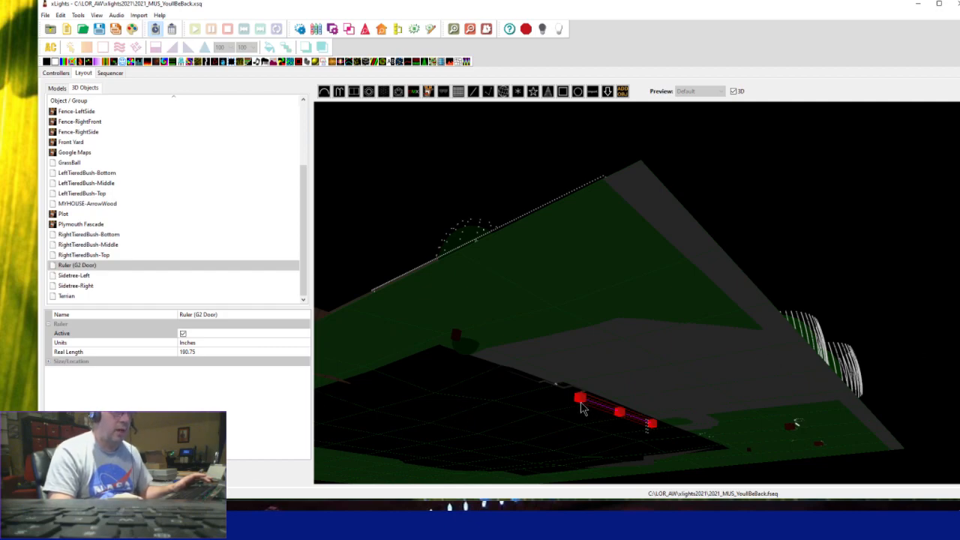
{"action": "left_click_drag", "start_coordinate": [895, 299], "coordinate": [854, 340]}
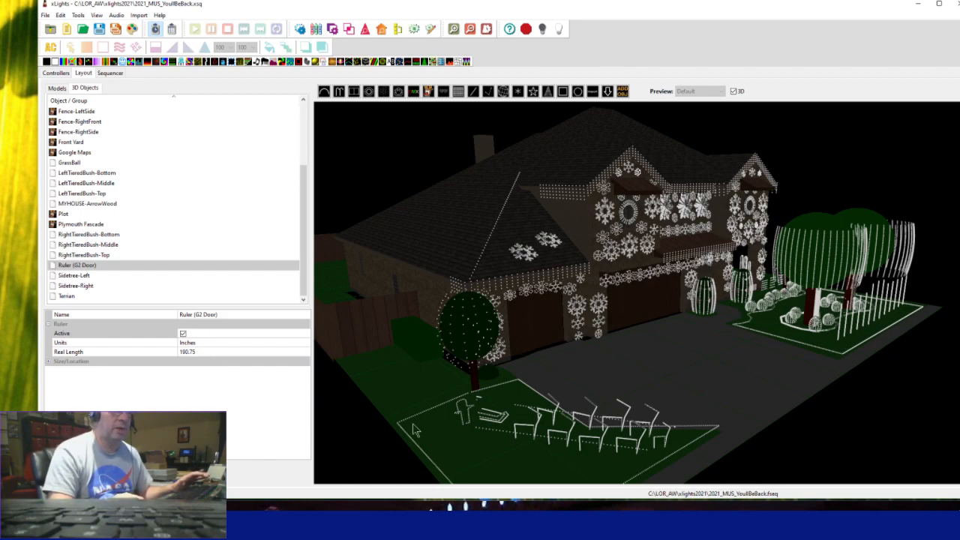
{"action": "left_click_drag", "start_coordinate": [822, 435], "coordinate": [799, 414]}
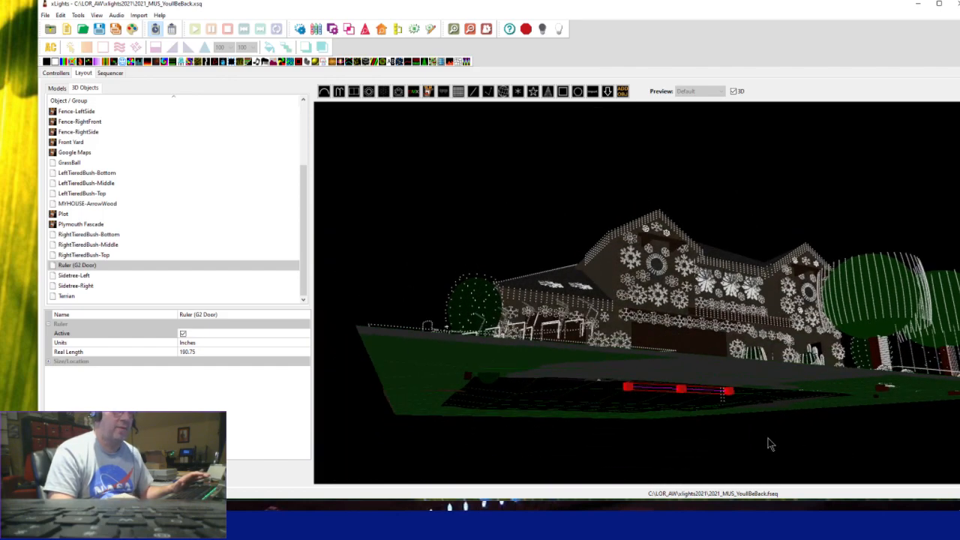
{"action": "left_click_drag", "start_coordinate": [770, 444], "coordinate": [771, 460]}
{"action": "scroll", "coordinate": [857, 465], "scroll_direction": "up", "scroll_amount": 2}
{"action": "left_click_drag", "start_coordinate": [855, 458], "coordinate": [856, 462]}
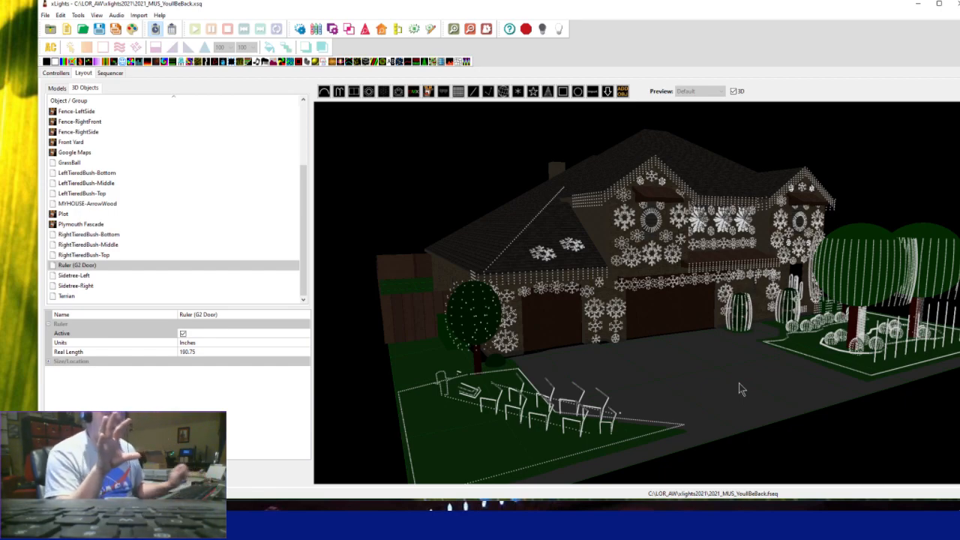
{"action": "left_click_drag", "start_coordinate": [682, 392], "coordinate": [641, 407]}
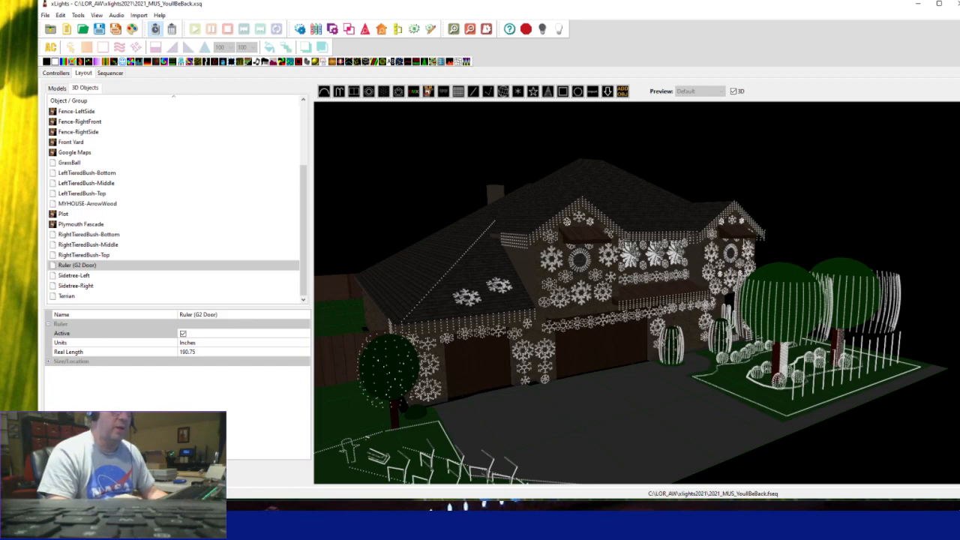
{"action": "left_click_drag", "start_coordinate": [619, 415], "coordinate": [644, 364]}
{"action": "mouse_move", "coordinate": [636, 429]}
{"action": "left_mouse_down"}
{"action": "mouse_move", "coordinate": [643, 440]}
{"action": "mouse_move", "coordinate": [634, 424]}
{"action": "left_mouse_up"}
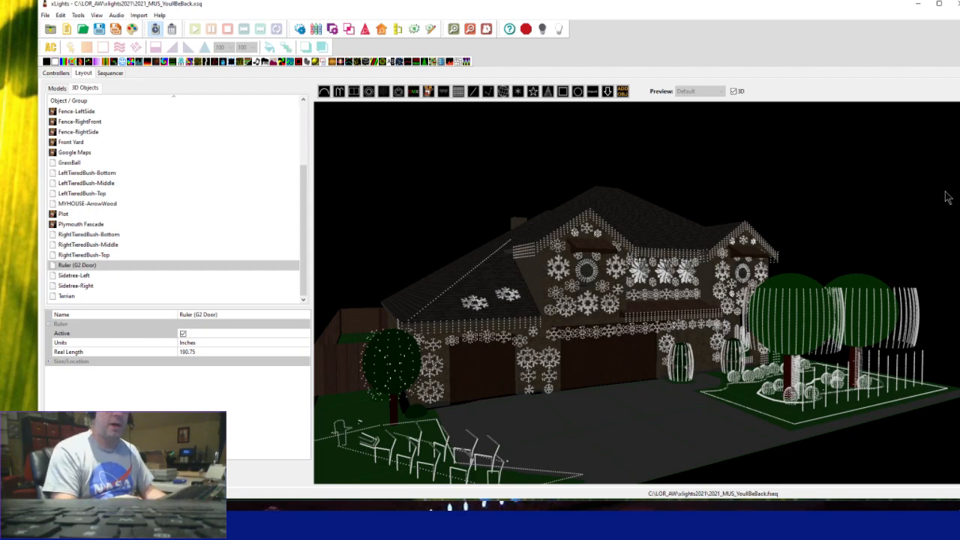
Switch to the Chrome browser and open hover.com.
{"action": "key", "text": "alt+Tab"}
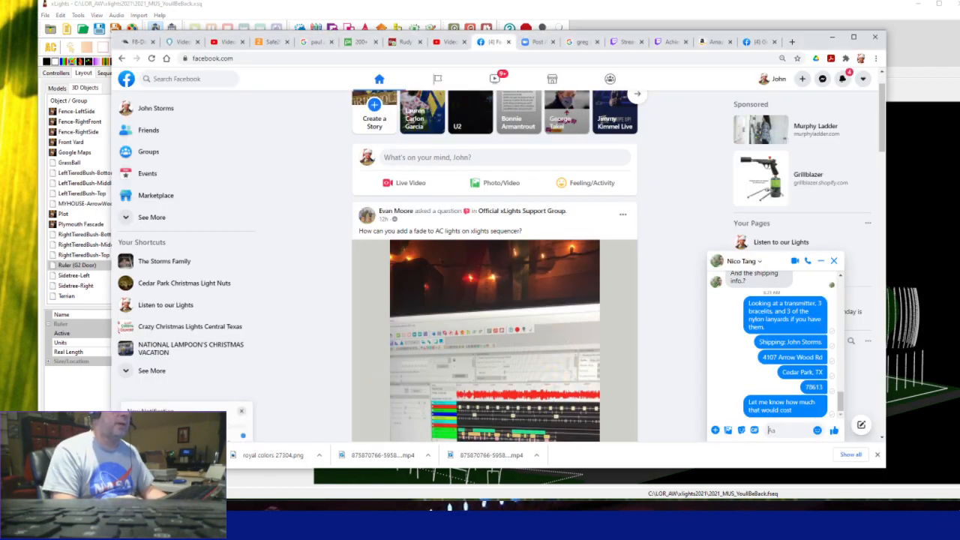
{"action": "key", "text": "ctrl+l"}
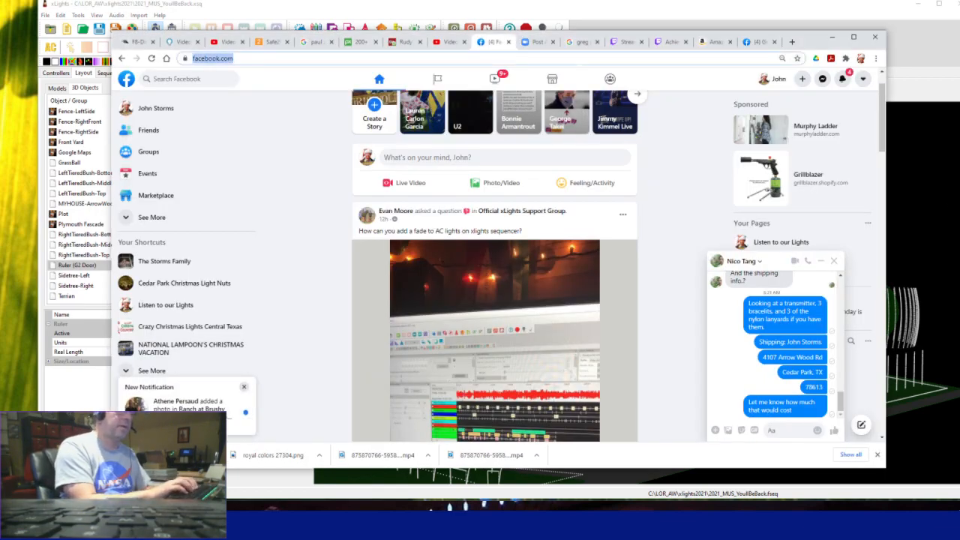
{"action": "type", "text": "hover."}
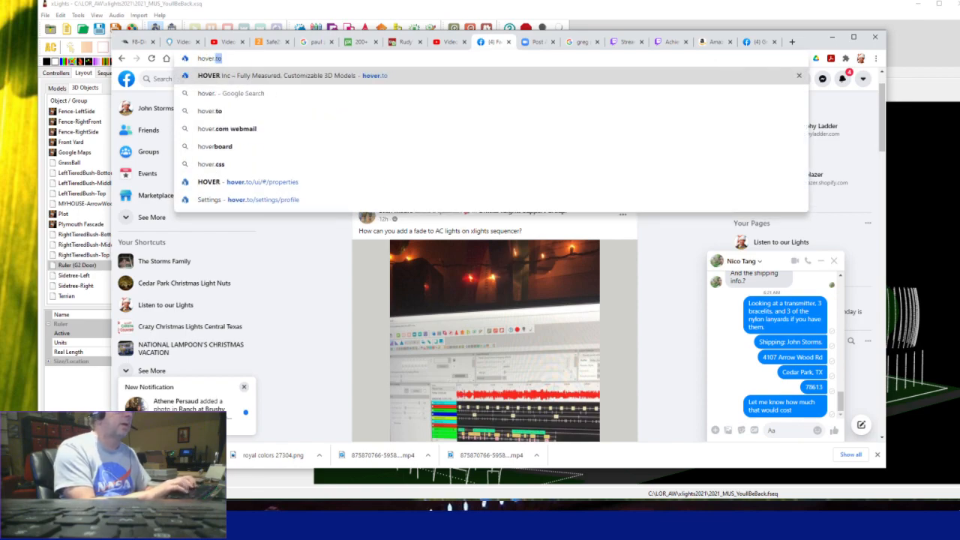
{"action": "type", "text": "com"}
{"action": "key", "text": "Return"}
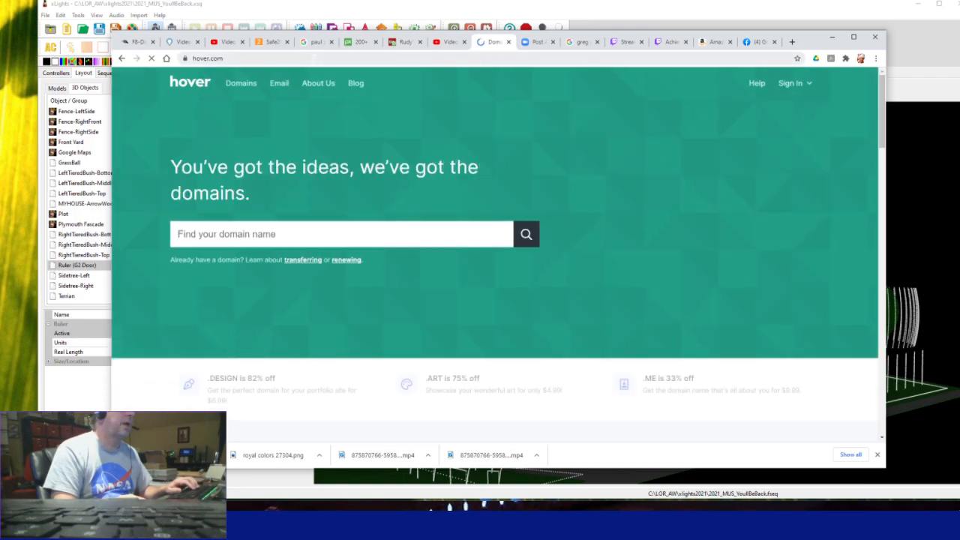
Search Google for "hover appp" and open the HOVER Home Measurement App result.
{"action": "key", "text": "ctrl+l"}
{"action": "type", "text": "g"}
{"action": "key", "text": "Return"}
{"action": "type", "text": "hover"}
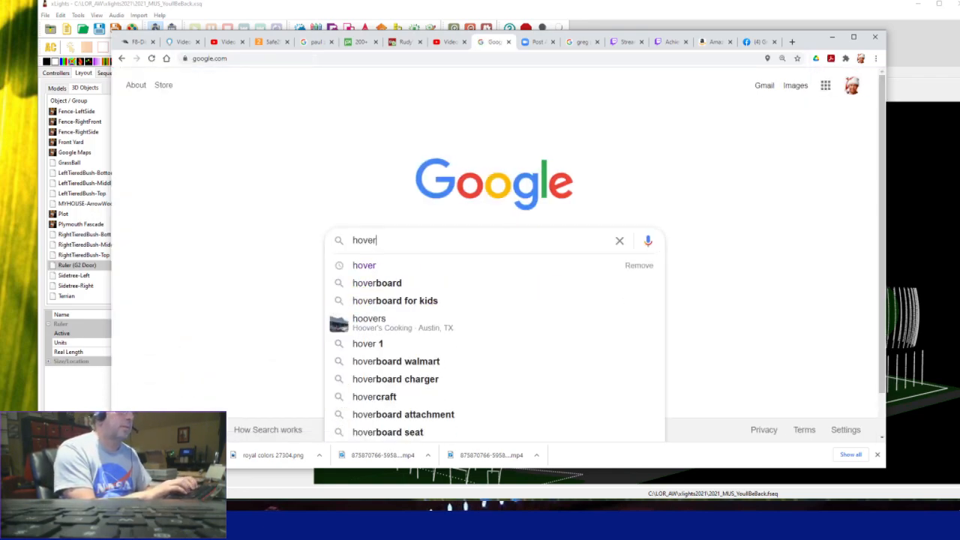
{"action": "type", "text": " appp"}
{"action": "key", "text": "Return"}
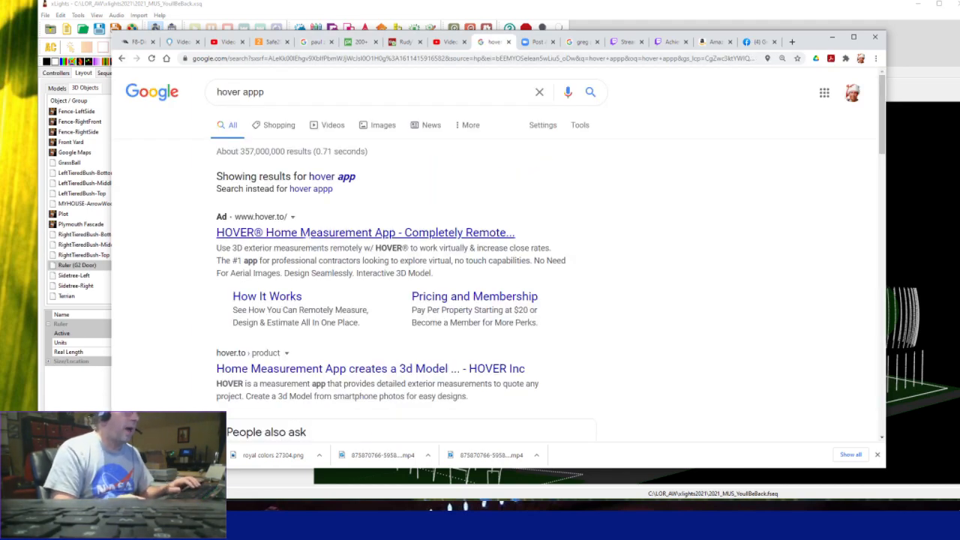
{"action": "left_click", "coordinate": [300, 233]}
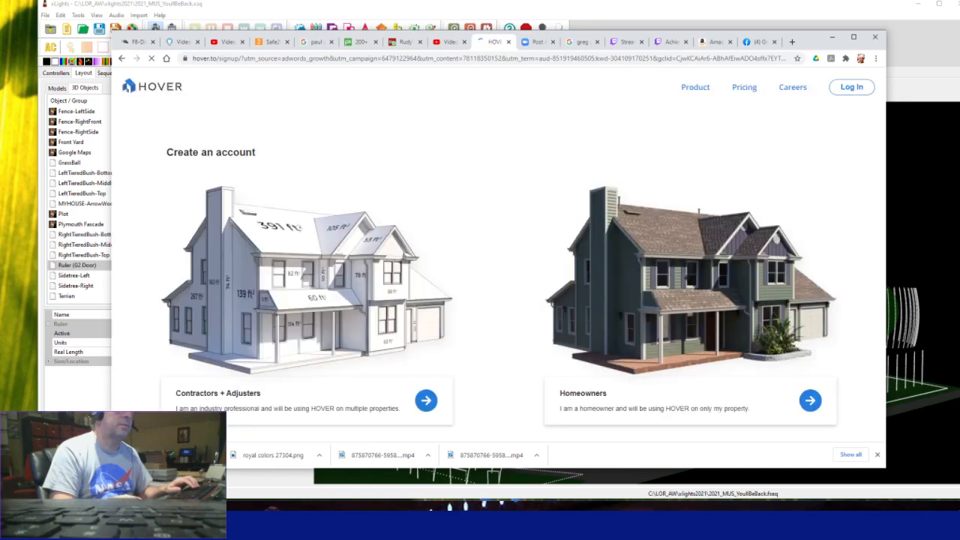
Log in to the HOVER account with the saved e-mail address and account password.
{"action": "left_click", "coordinate": [851, 87]}
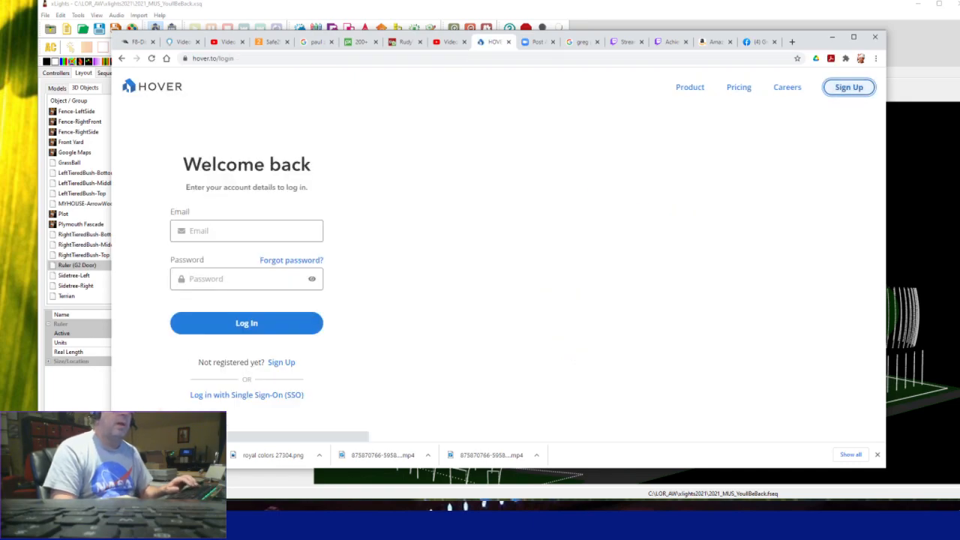
{"action": "left_click", "coordinate": [247, 230]}
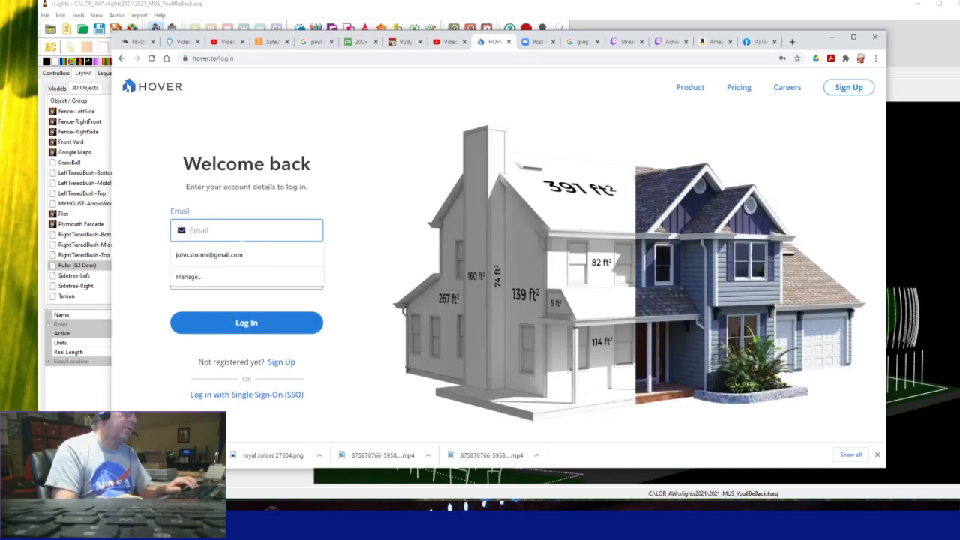
{"action": "key", "text": "Down"}
{"action": "key", "text": "Return"}
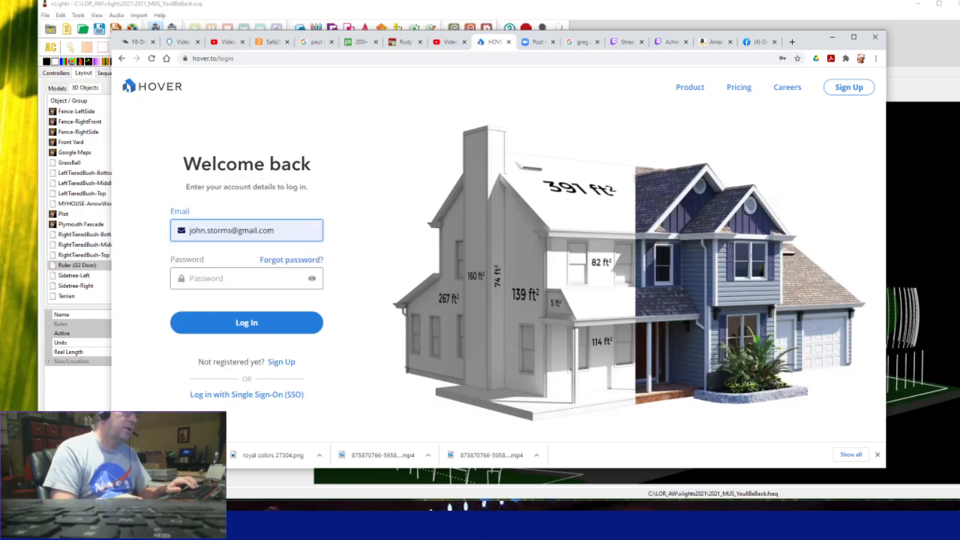
{"action": "key", "text": "Tab"}
{"action": "key", "text": "Down"}
{"action": "key", "text": "Return"}
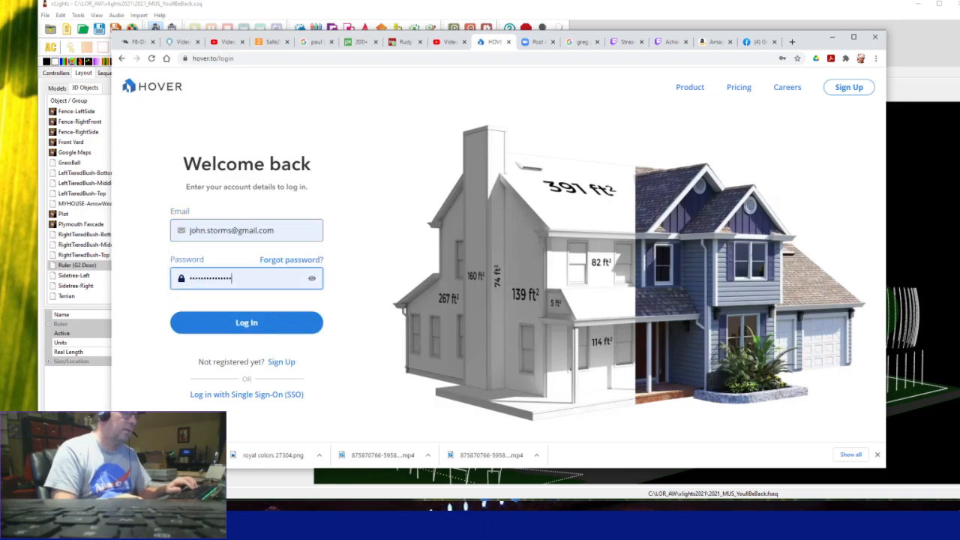
{"action": "left_click", "coordinate": [275, 324]}
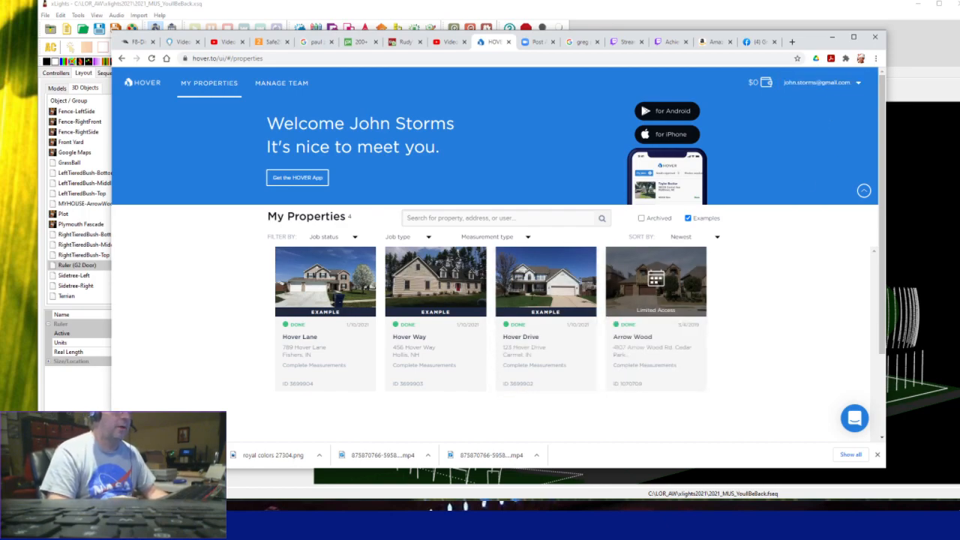
View the details page of the limited-access property under My Properties and minimize the browser.
{"action": "left_click", "coordinate": [691, 300]}
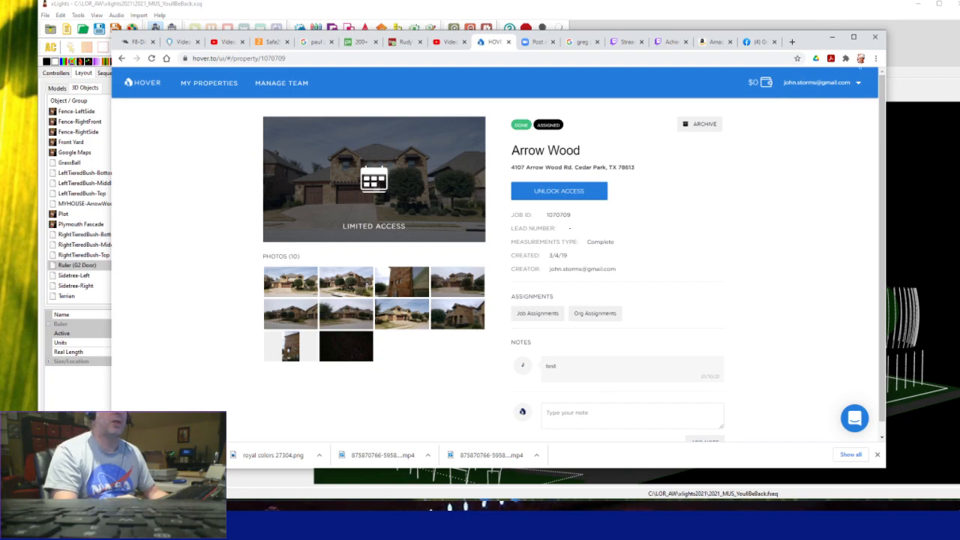
{"action": "left_click", "coordinate": [831, 36]}
Launch SketchUp and move its welcome window fully into view.
{"action": "key", "text": "super"}
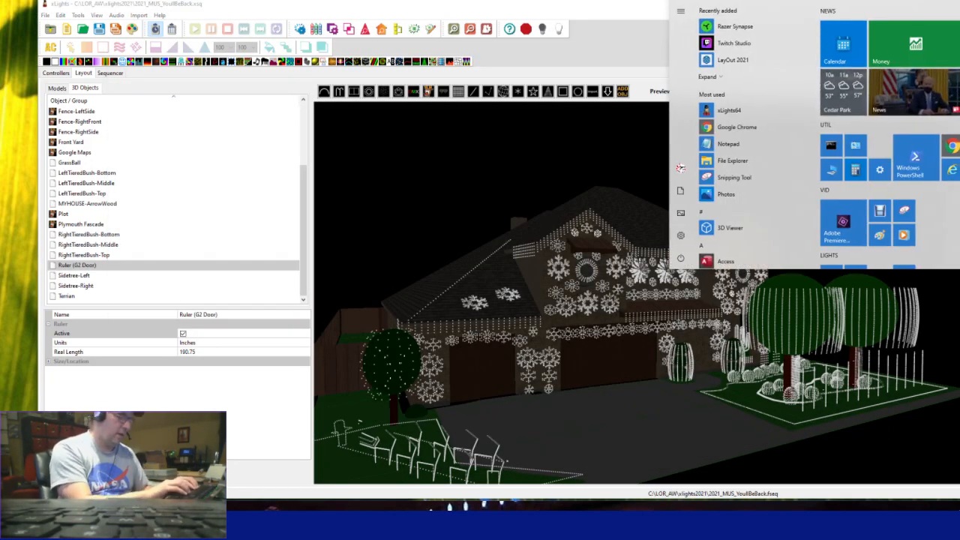
{"action": "type", "text": "ske"}
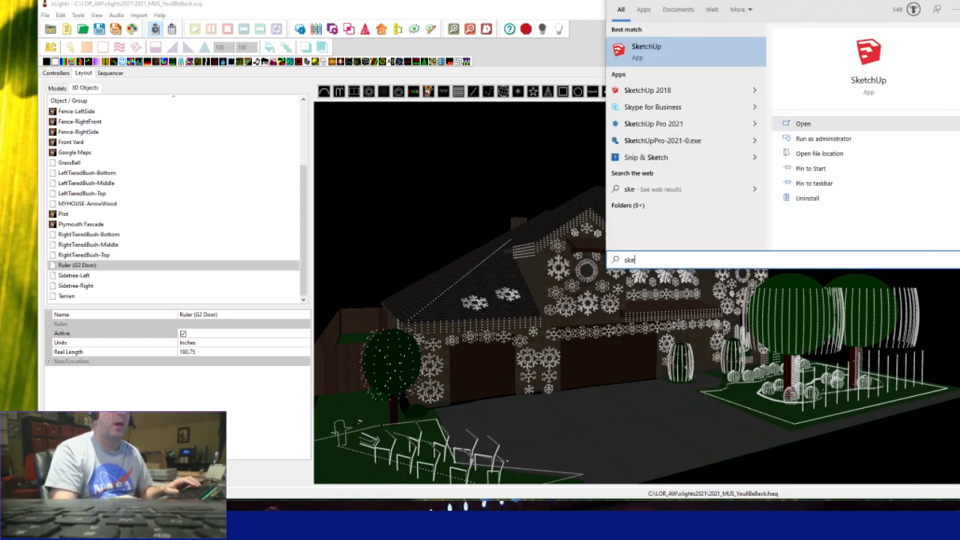
{"action": "key", "text": "Return"}
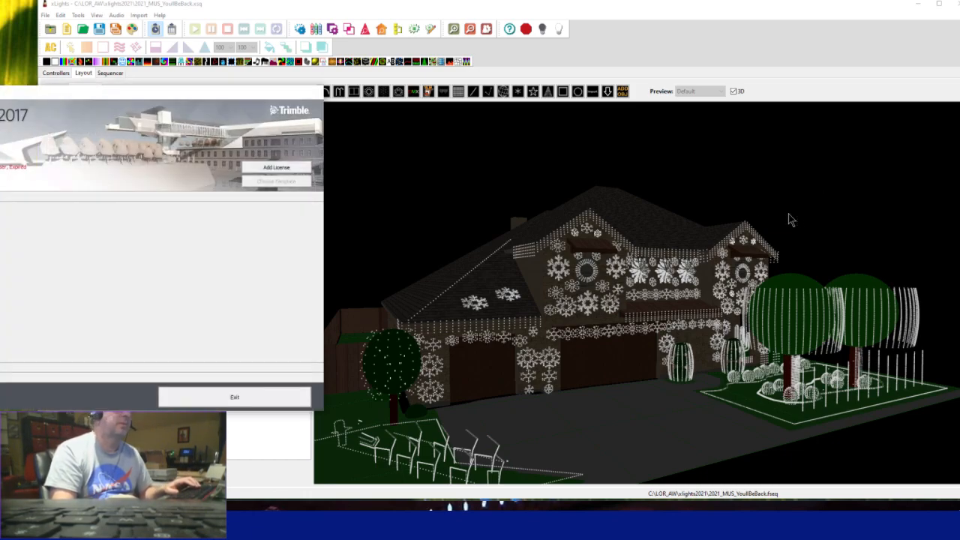
{"action": "left_click_drag", "start_coordinate": [104, 90], "coordinate": [504, 76]}
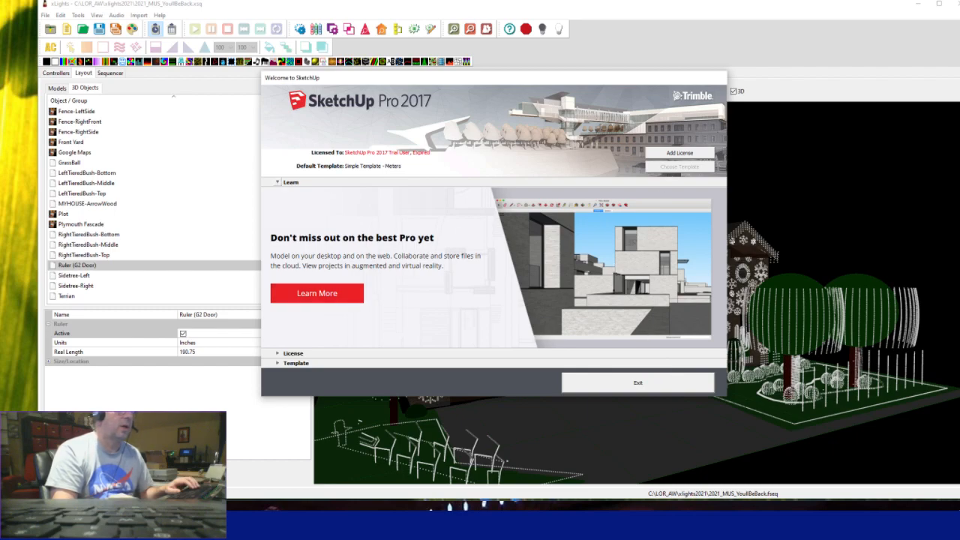
Review the license details in the SketchUp welcome window and exit SketchUp.
{"action": "left_click", "coordinate": [293, 353]}
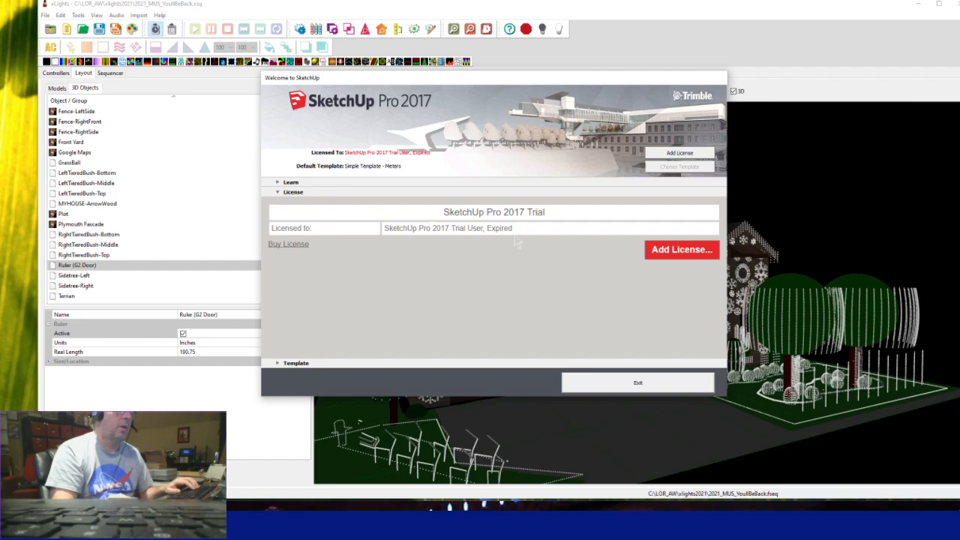
{"action": "left_click_drag", "start_coordinate": [524, 240], "coordinate": [438, 212]}
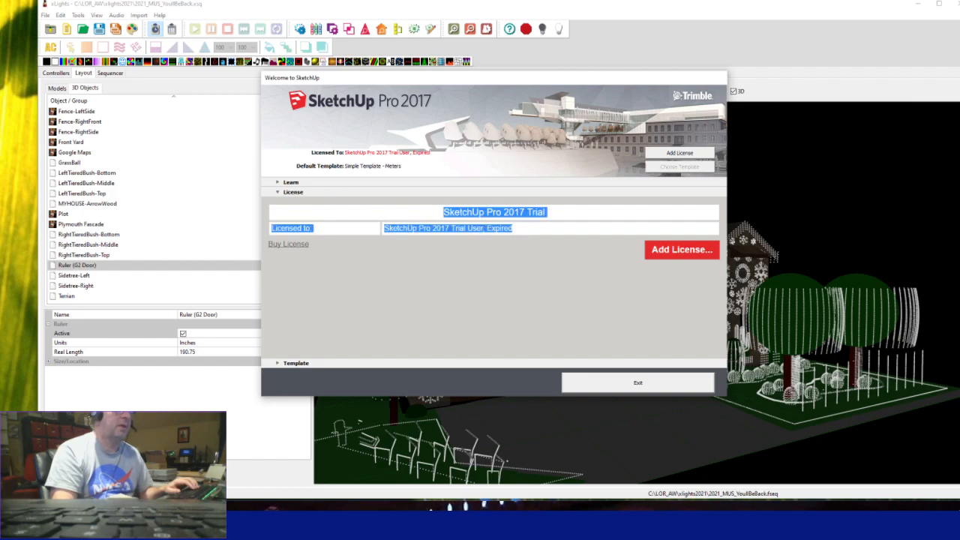
{"action": "left_click", "coordinate": [637, 383]}
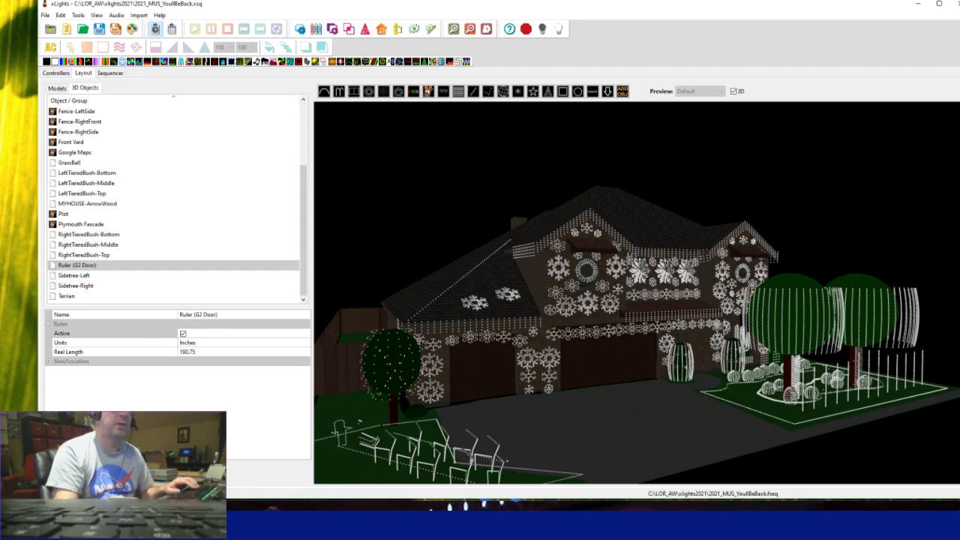
Launch SketchUp Pro 2021, skip the offered version update and dismiss the SketchUp Campus introduction to reach the Files page.
{"action": "key", "text": "super"}
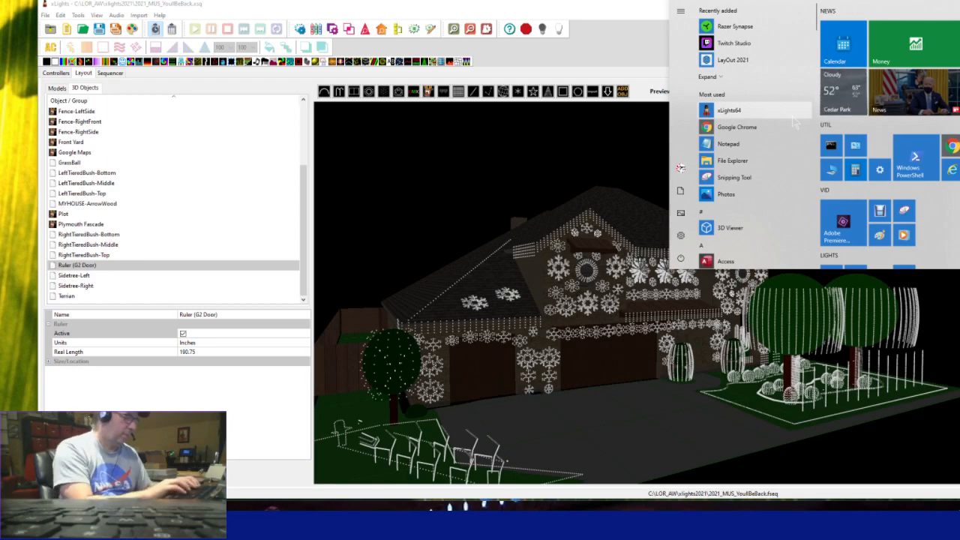
{"action": "type", "text": "2021"}
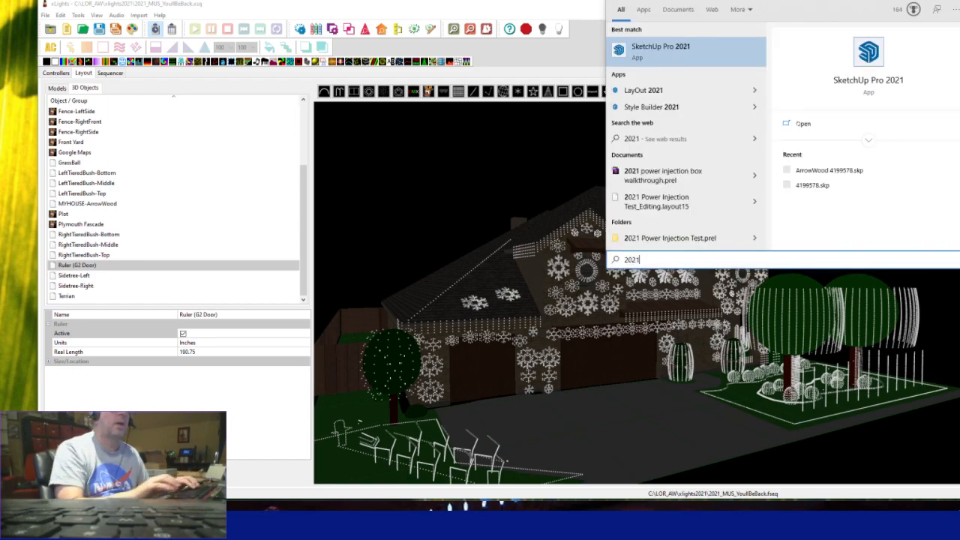
{"action": "left_click", "coordinate": [868, 80]}
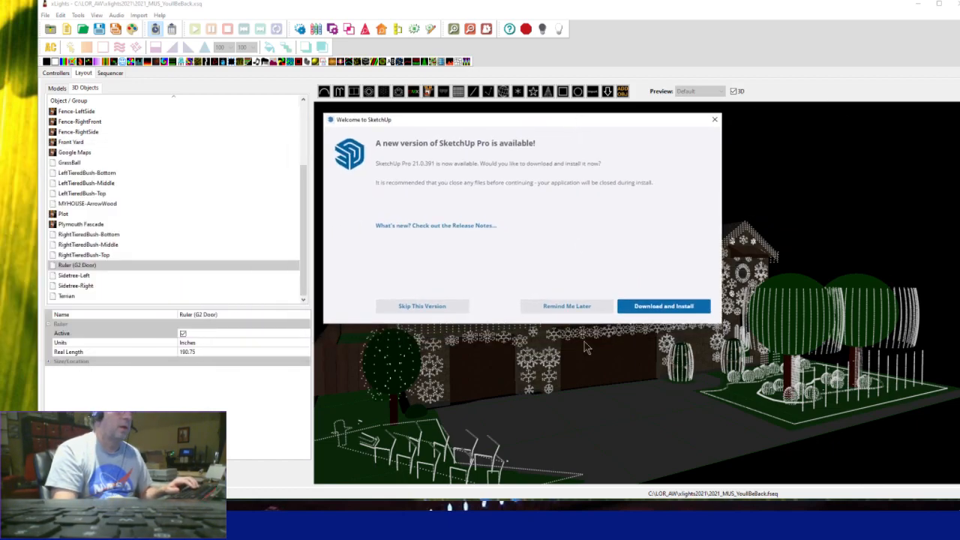
{"action": "left_click", "coordinate": [422, 306]}
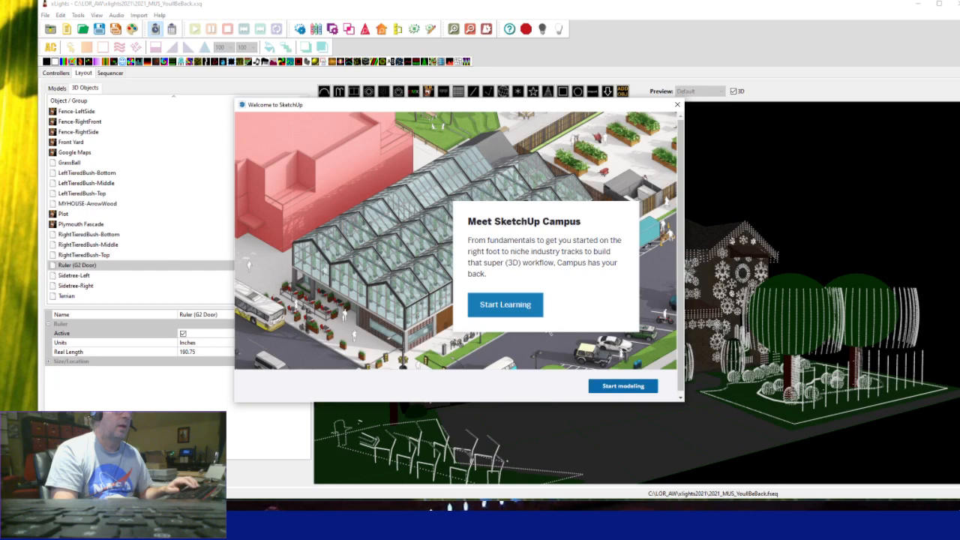
{"action": "left_click", "coordinate": [611, 387]}
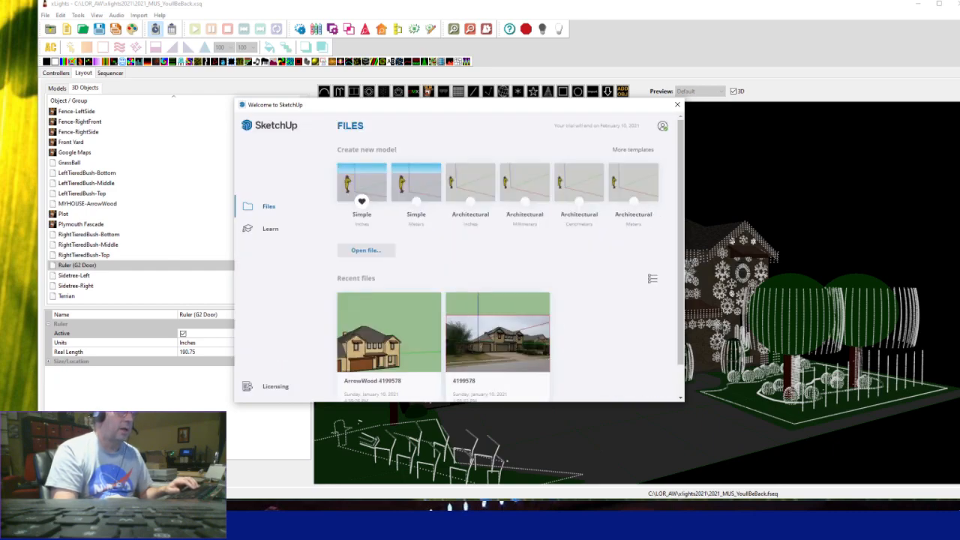
Open the house model ArrowWood 4199578.skp from the Documents folder.
{"action": "scroll", "coordinate": [591, 343], "scroll_direction": "down", "scroll_amount": 1}
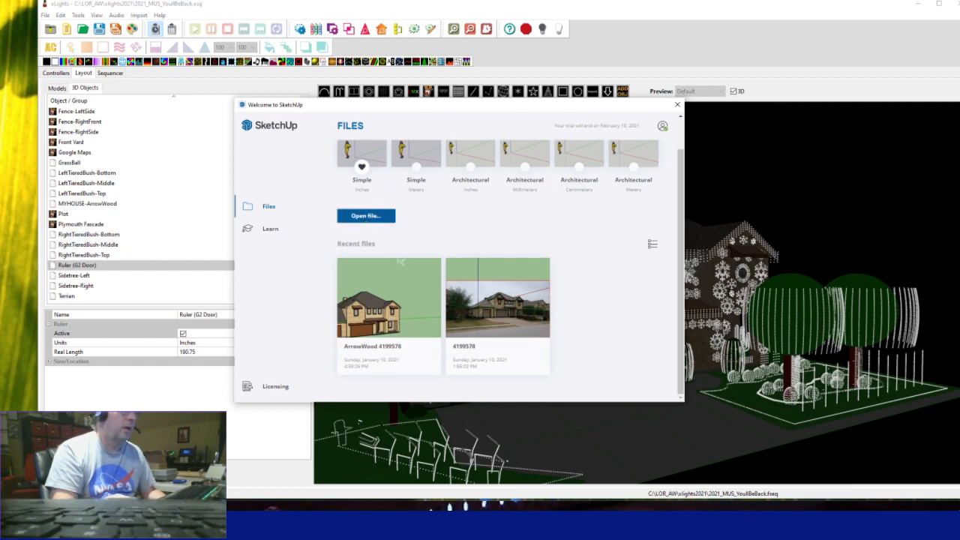
{"action": "left_click", "coordinate": [531, 316]}
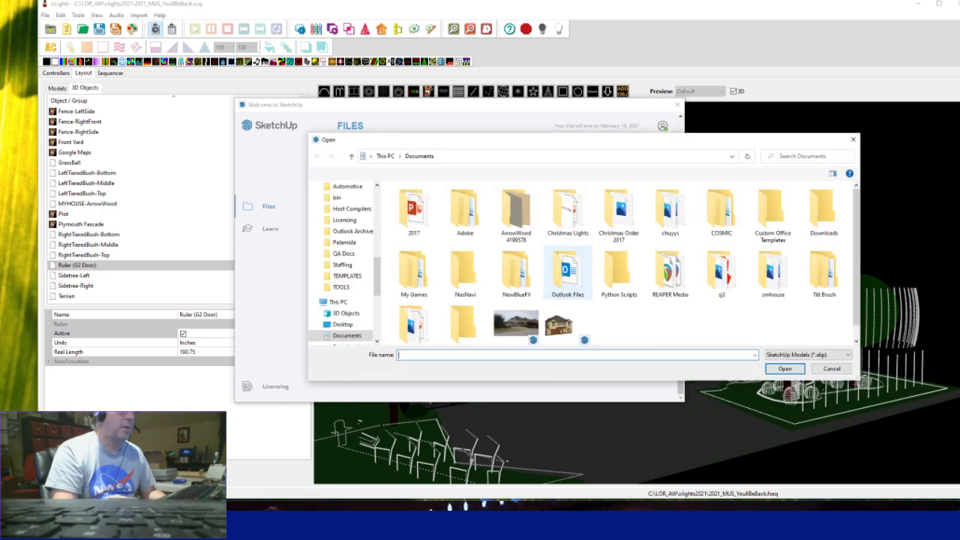
{"action": "scroll", "coordinate": [618, 270], "scroll_direction": "down", "scroll_amount": 1}
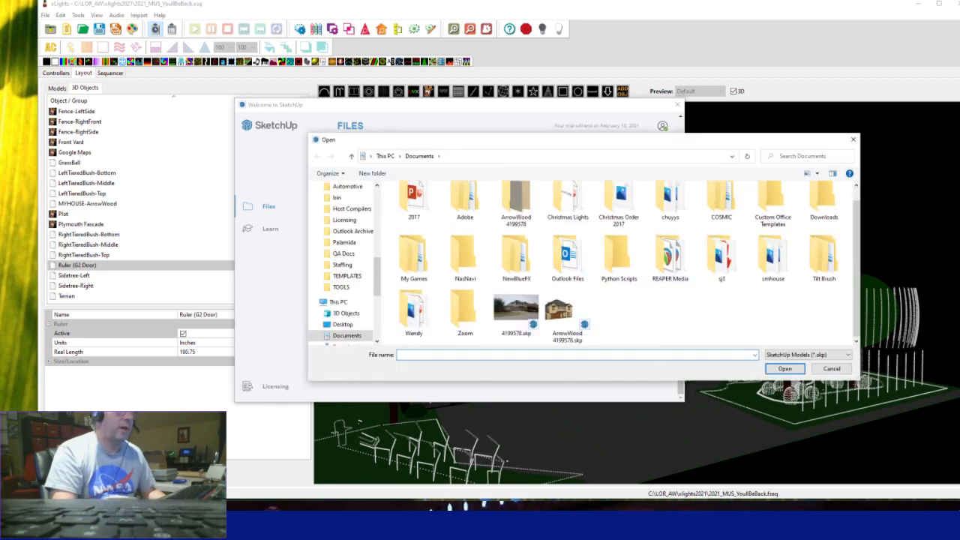
{"action": "left_click", "coordinate": [567, 319]}
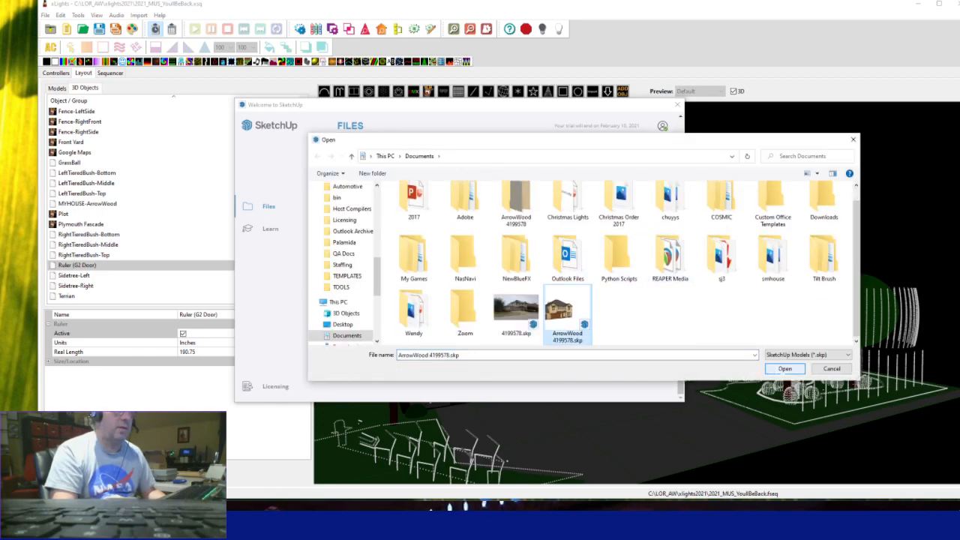
{"action": "left_click", "coordinate": [785, 368]}
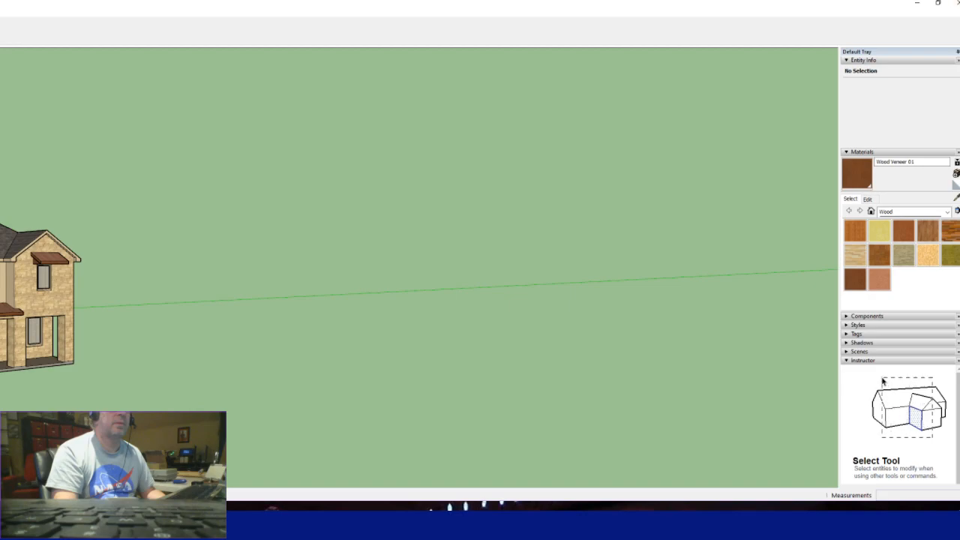
Bring the SketchUp window back in front of xLights, reposition it and widen it to show the whole house.
{"action": "left_click", "coordinate": [955, 3]}
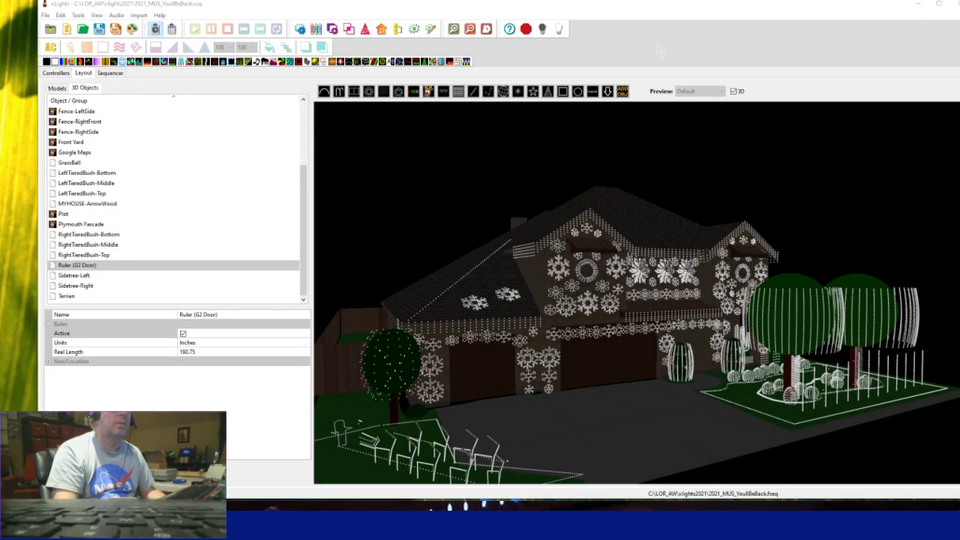
{"action": "key", "text": "alt+Tab"}
{"action": "mouse_move", "coordinate": [539, 22]}
{"action": "left_mouse_down"}
{"action": "mouse_move", "coordinate": [548, 30]}
{"action": "mouse_move", "coordinate": [716, 7]}
{"action": "left_mouse_up"}
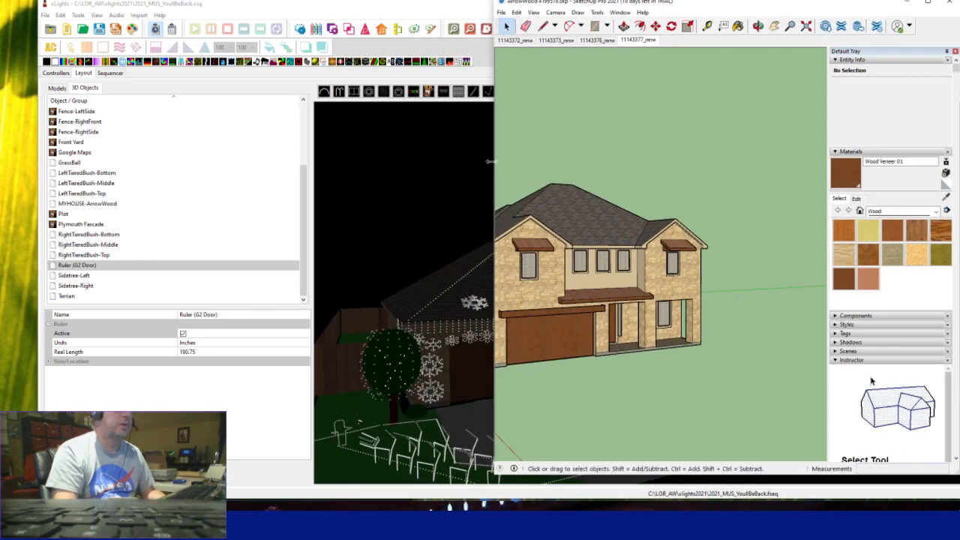
{"action": "mouse_move", "coordinate": [491, 162]}
{"action": "left_mouse_down"}
{"action": "mouse_move", "coordinate": [147, 142]}
{"action": "mouse_move", "coordinate": [21, 150]}
{"action": "left_mouse_up"}
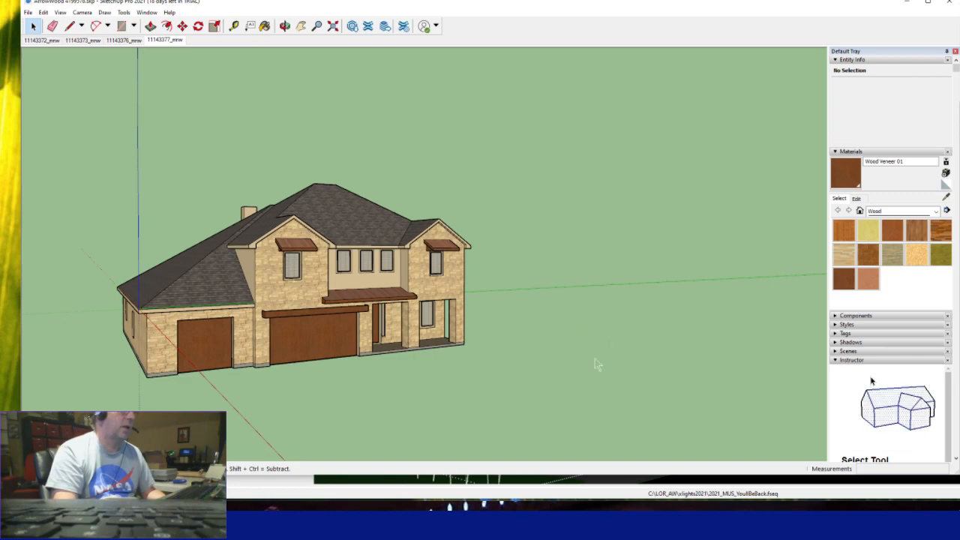
Examine the front facade of the house model from different heights and distances, including the garage doors, windows and awnings.
{"action": "right_click", "coordinate": [604, 332]}
{"action": "left_click", "coordinate": [469, 397]}
{"action": "middle_click_drag", "start_coordinate": [452, 389], "coordinate": [379, 400]}
{"action": "scroll", "coordinate": [475, 415], "scroll_direction": "down", "scroll_amount": 3}
{"action": "scroll", "coordinate": [396, 413], "scroll_direction": "up", "scroll_amount": 3}
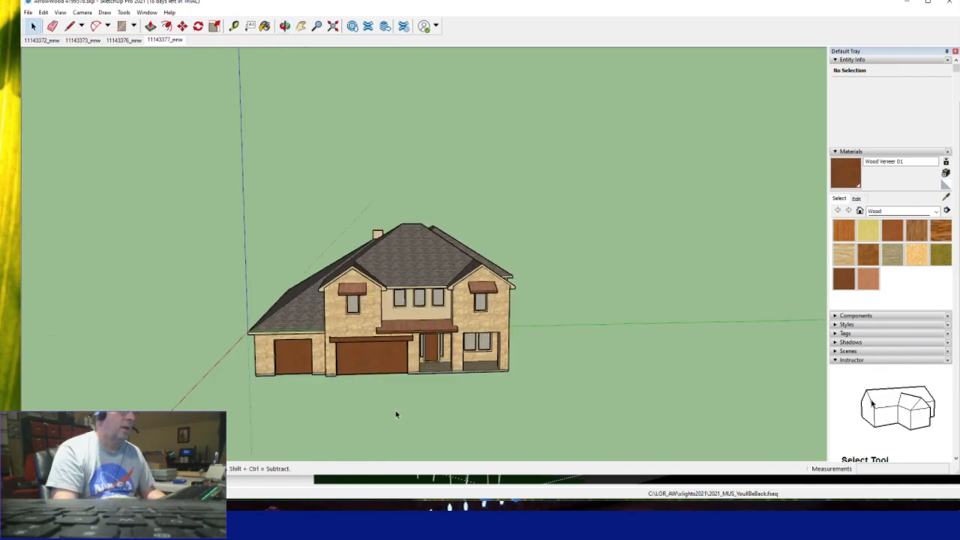
{"action": "middle_click_drag", "start_coordinate": [490, 420], "coordinate": [580, 360]}
{"action": "scroll", "coordinate": [623, 377], "scroll_direction": "down", "scroll_amount": 2}
{"action": "scroll", "coordinate": [619, 373], "scroll_direction": "up", "scroll_amount": 3}
{"action": "scroll", "coordinate": [580, 360], "scroll_direction": "up", "scroll_amount": 2}
{"action": "scroll", "coordinate": [444, 369], "scroll_direction": "up", "scroll_amount": 2}
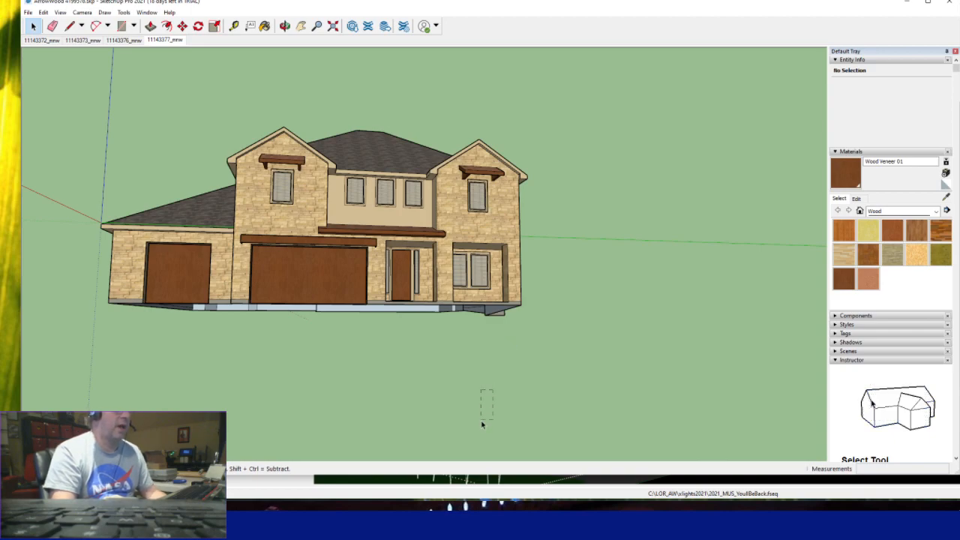
{"action": "middle_click_drag", "start_coordinate": [604, 302], "coordinate": [517, 375]}
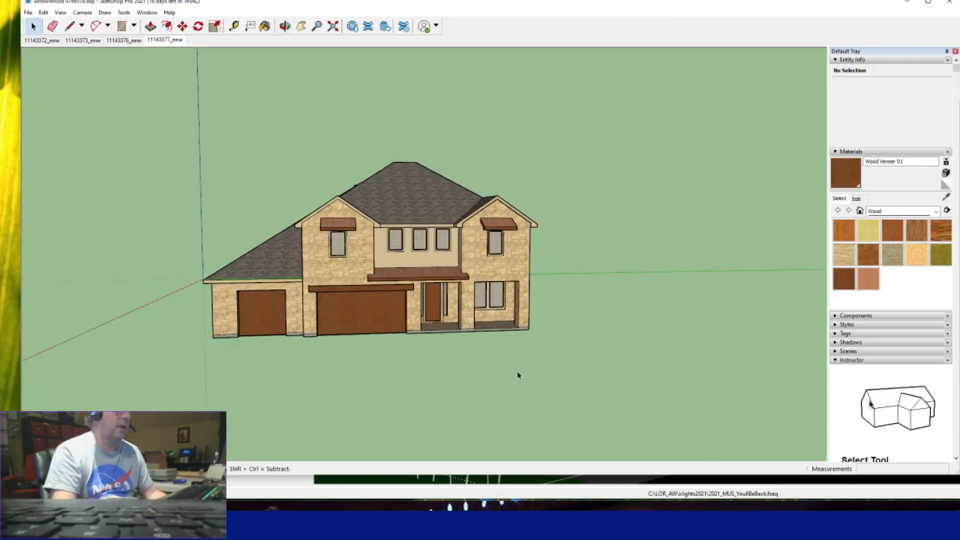
Examine the rear and side walls of the house model, including the lettering on the back wall, and return to the front corner.
{"action": "right_click", "coordinate": [612, 370]}
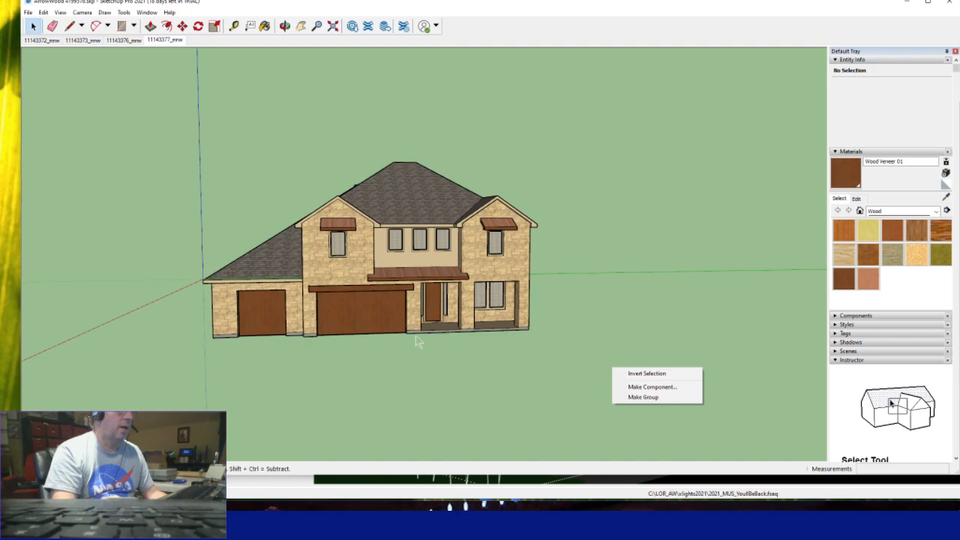
{"action": "right_click", "coordinate": [549, 403]}
{"action": "middle_click_drag", "start_coordinate": [576, 356], "coordinate": [45, 270]}
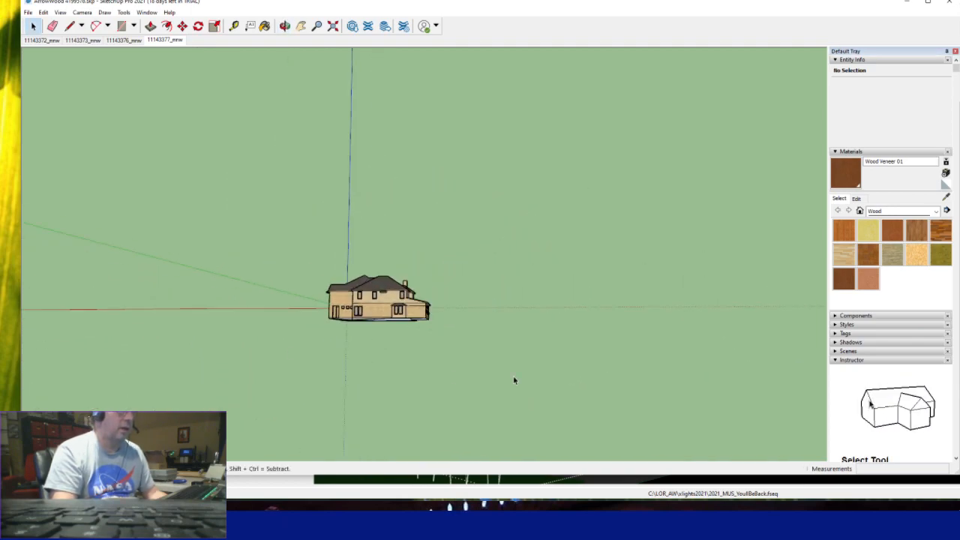
{"action": "middle_click_drag", "start_coordinate": [514, 380], "coordinate": [426, 282]}
{"action": "left_click_drag", "start_coordinate": [414, 290], "coordinate": [381, 276]}
{"action": "scroll", "coordinate": [420, 266], "scroll_direction": "up", "scroll_amount": 10}
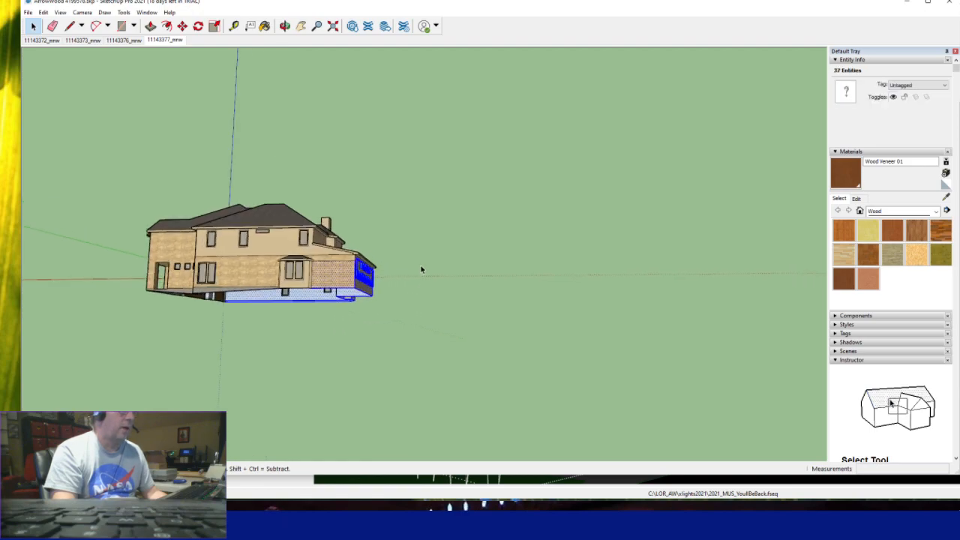
{"action": "left_click", "coordinate": [418, 298]}
{"action": "middle_click_drag", "start_coordinate": [417, 298], "coordinate": [279, 325]}
{"action": "scroll", "coordinate": [279, 325], "scroll_direction": "up", "scroll_amount": 6}
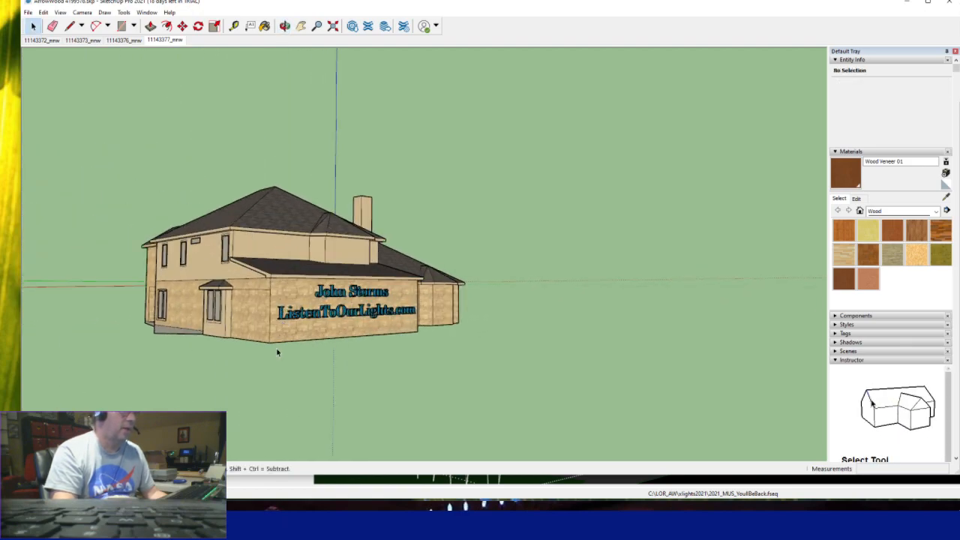
{"action": "middle_click_drag", "start_coordinate": [184, 368], "coordinate": [718, 390]}
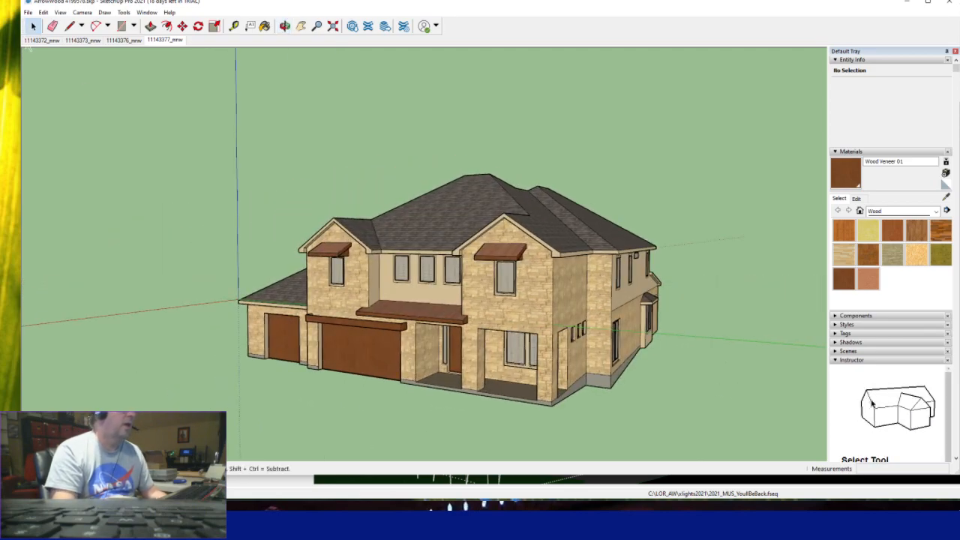
View the 3D model export dialog with the OBJ file type, cancel the export and close SketchUp.
{"action": "left_click", "coordinate": [28, 12]}
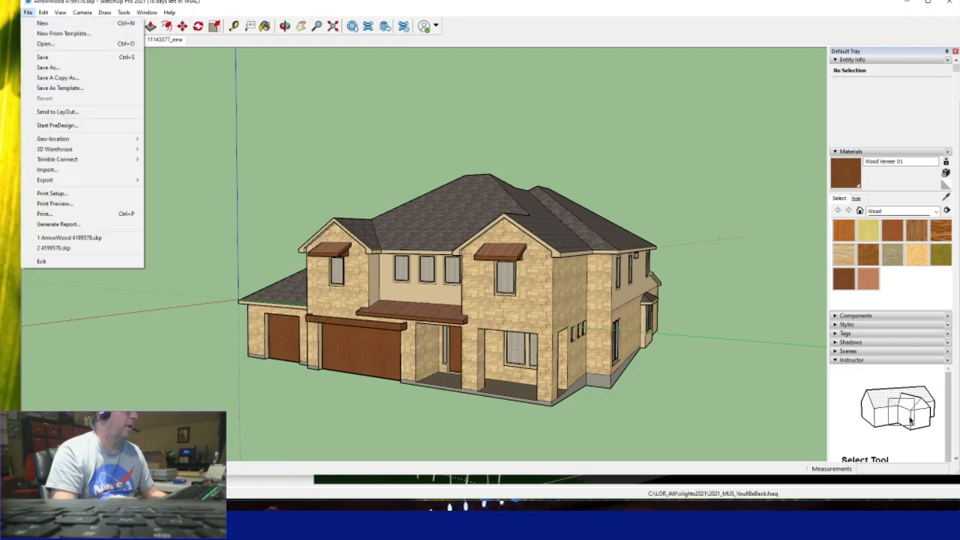
{"action": "mouse_move", "coordinate": [66, 182]}
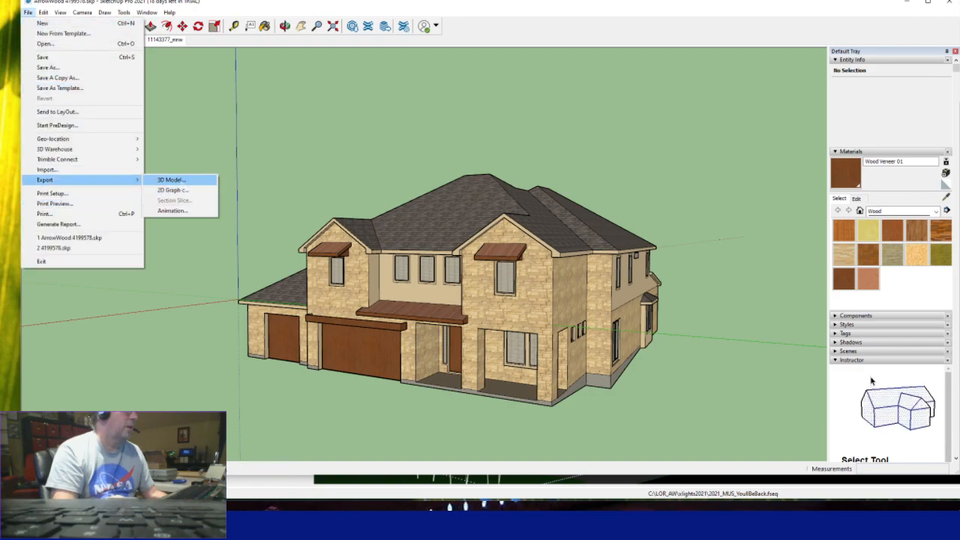
{"action": "left_click", "coordinate": [171, 180]}
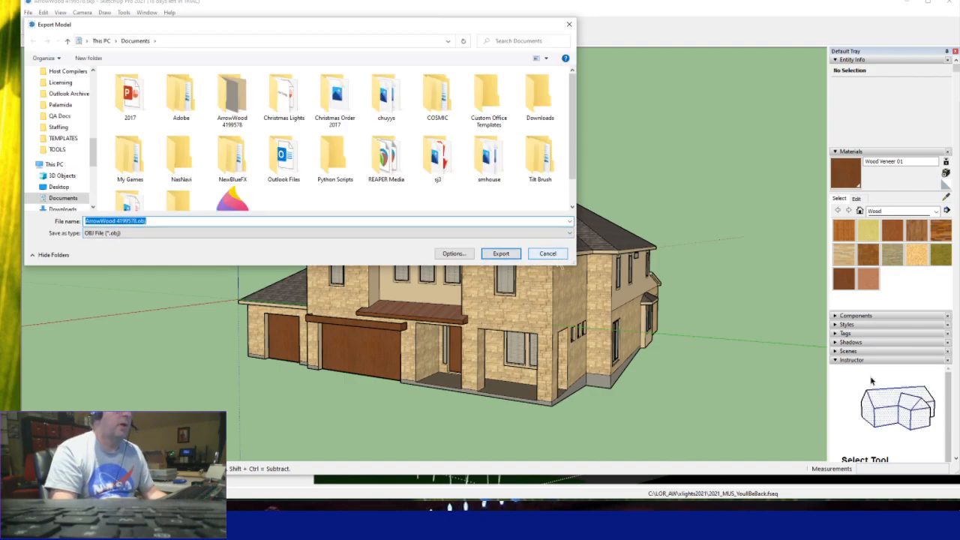
{"action": "left_click", "coordinate": [547, 253]}
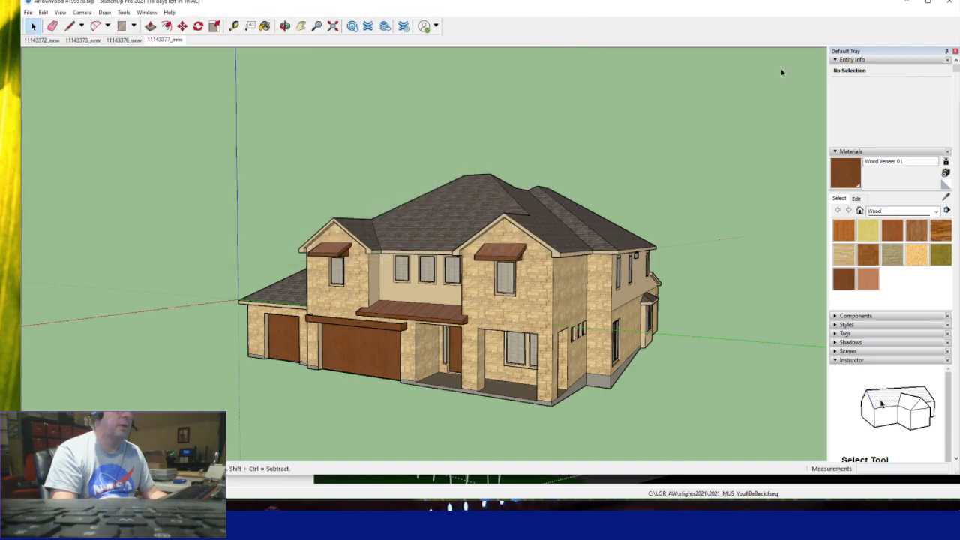
{"action": "left_click", "coordinate": [949, 3]}
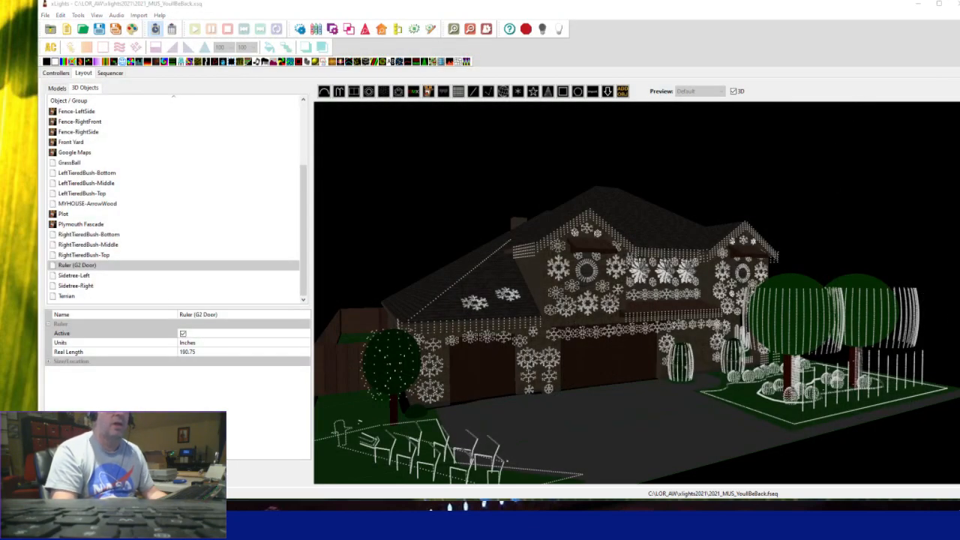
Open the MyHouse-ArrowWood folder inside xlights2021 in File Explorer and enlarge the window to show all its files.
{"action": "left_click", "coordinate": [958, 128]}
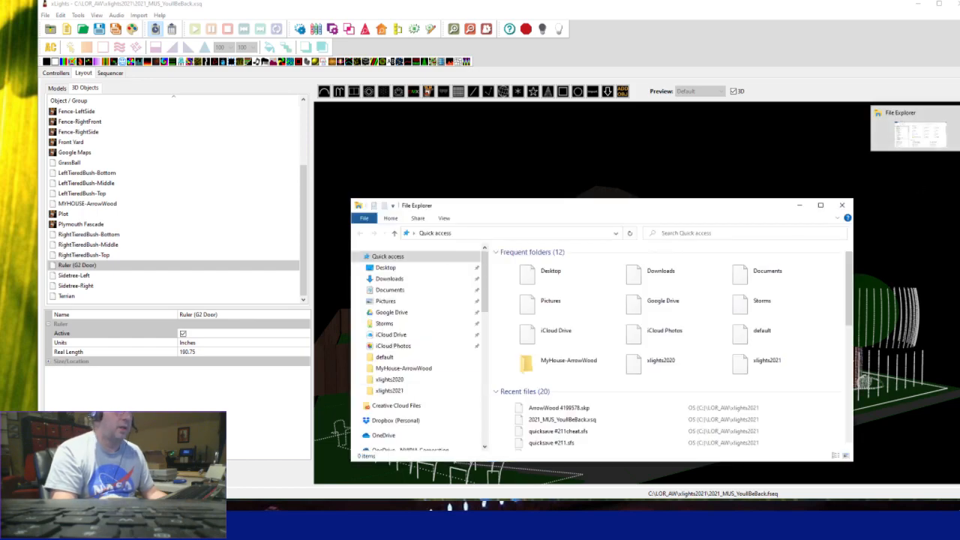
{"action": "left_click", "coordinate": [389, 390]}
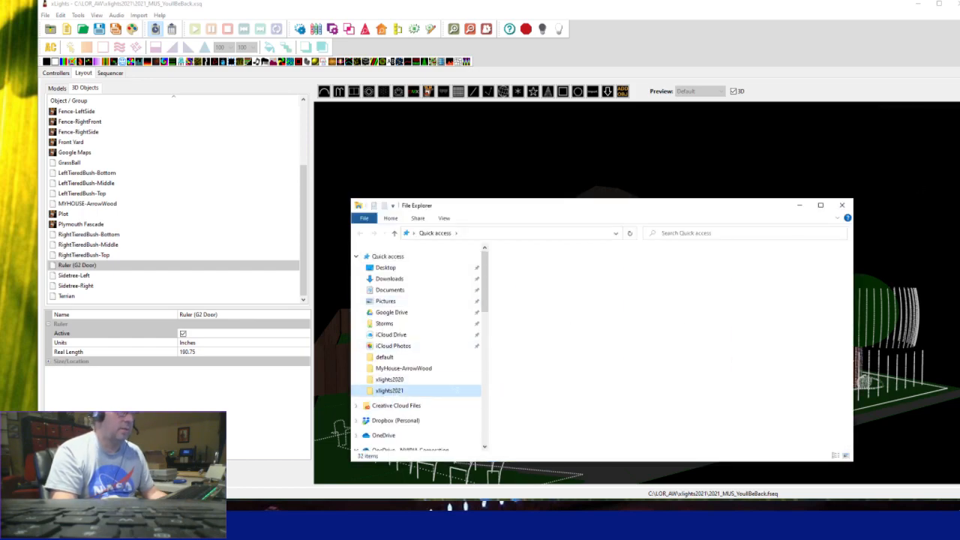
{"action": "double_click", "coordinate": [557, 301]}
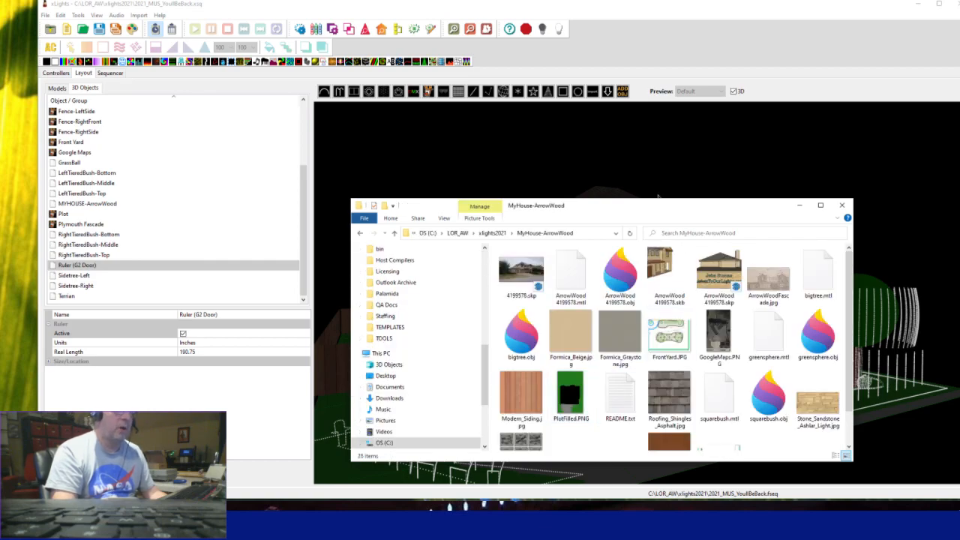
{"action": "left_click_drag", "start_coordinate": [656, 196], "coordinate": [656, 82]}
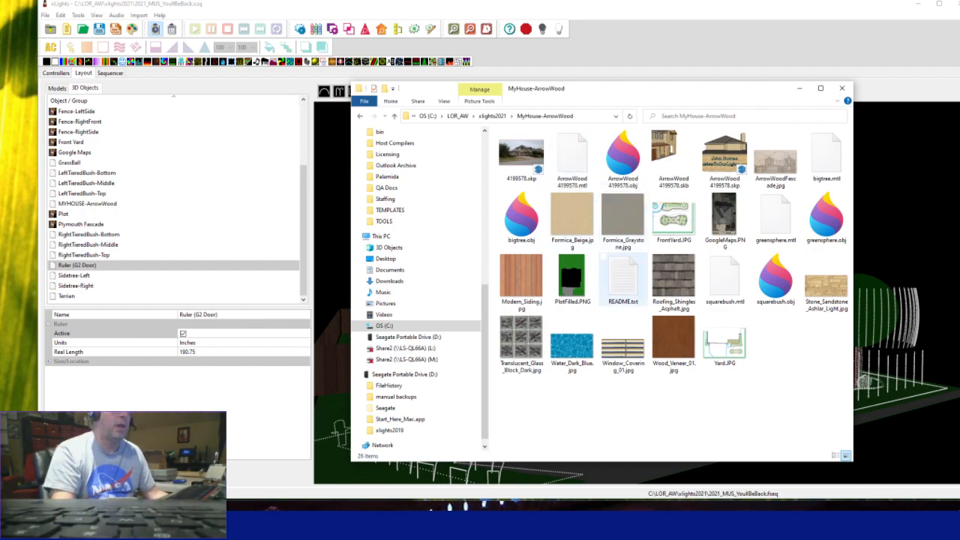
Review the exported ArrowWood 4199578 OBJ and MTL files and the texture images for Formica, asphalt shingles and dark glass block.
{"action": "left_click", "coordinate": [622, 158]}
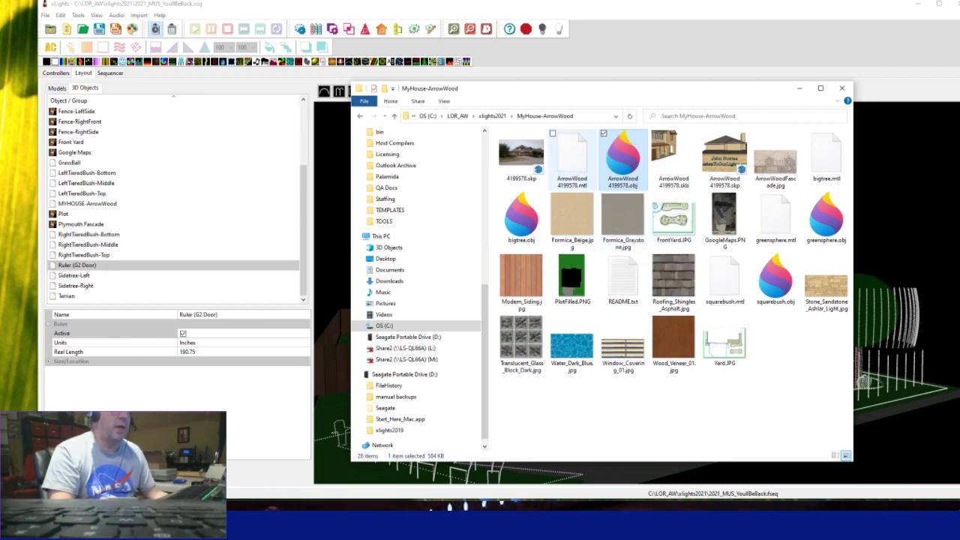
{"action": "key", "text": "Left"}
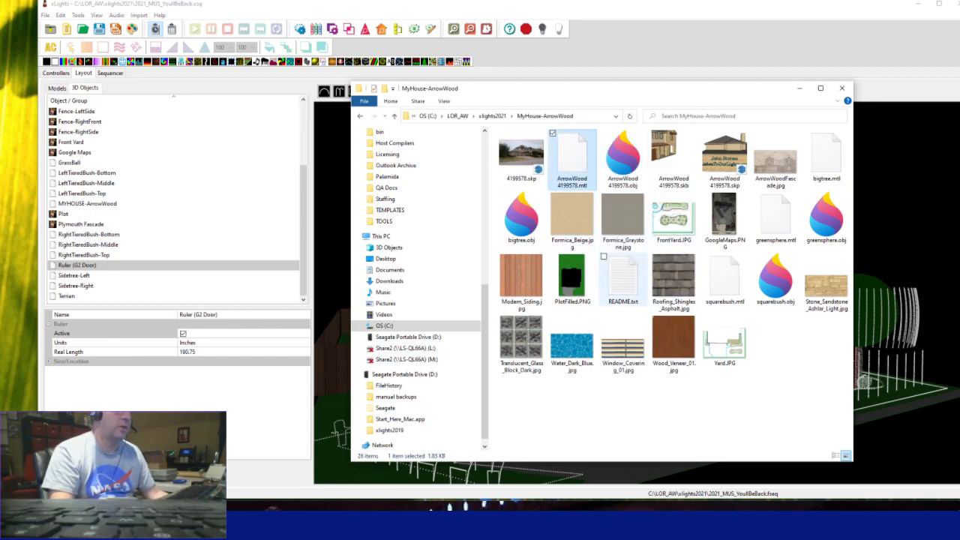
{"action": "key", "text": "Down"}
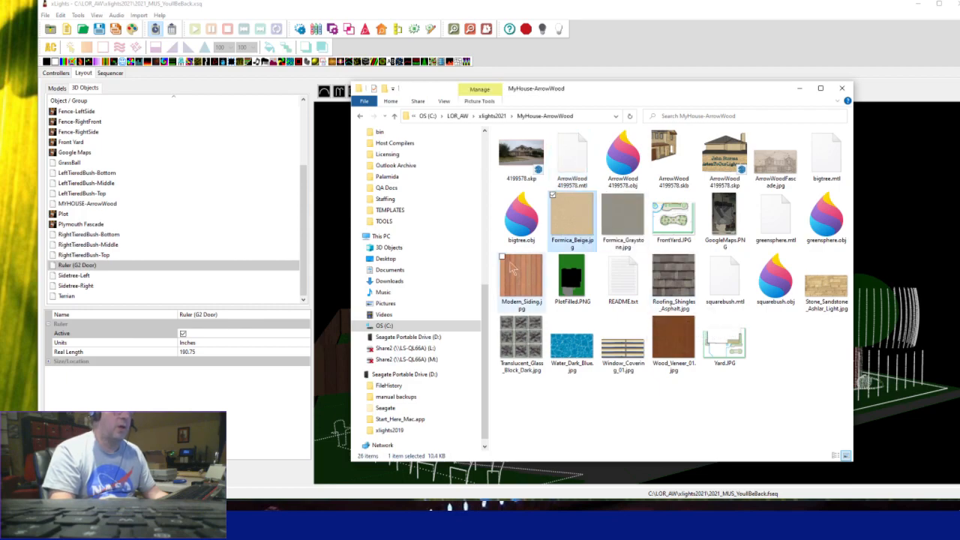
{"action": "left_click", "coordinate": [628, 225]}
{"action": "left_click", "coordinate": [654, 259]}
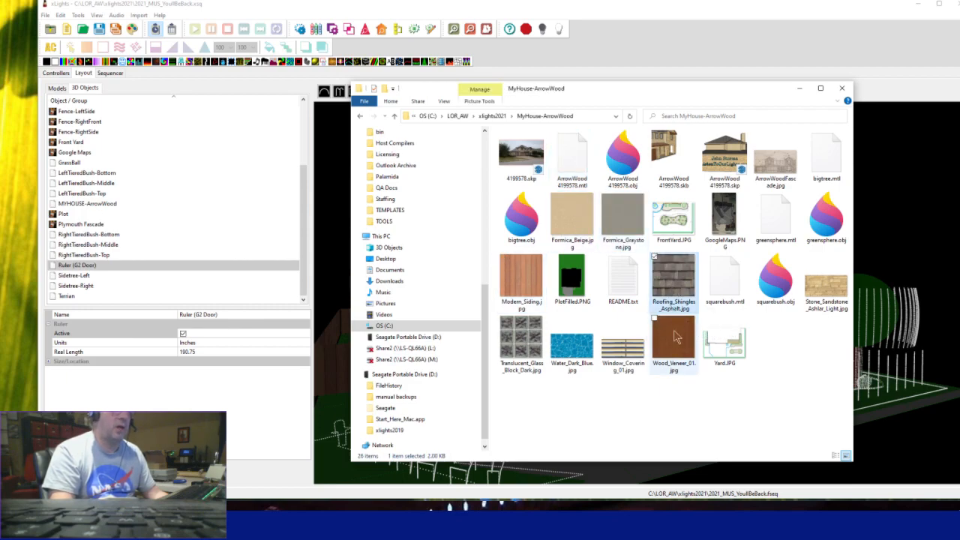
{"action": "left_click", "coordinate": [521, 341]}
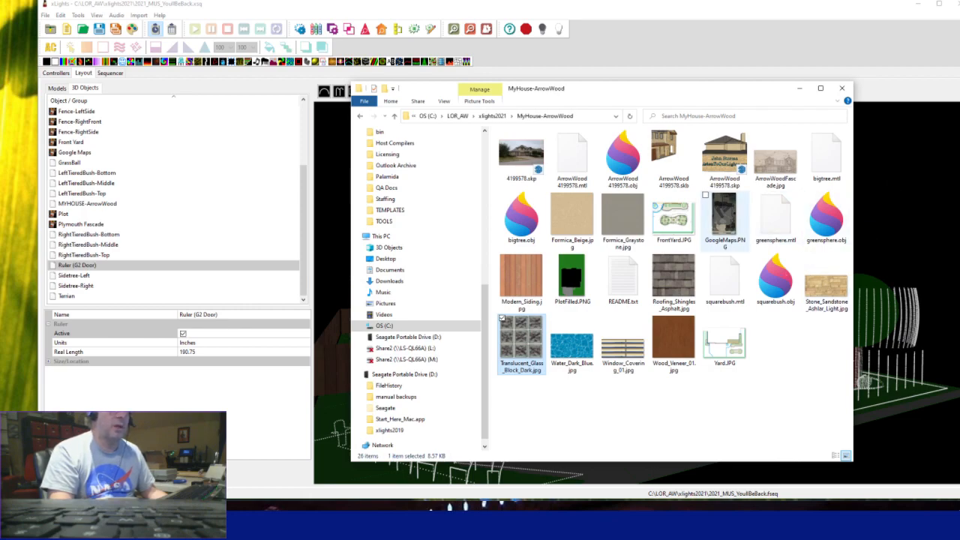
Review the FrontYard.JPG, PlotFilled.PNG and ArrowWoodFascade.jpg images in the folder and return to the xLights layout.
{"action": "left_click", "coordinate": [673, 219]}
{"action": "left_click", "coordinate": [572, 279]}
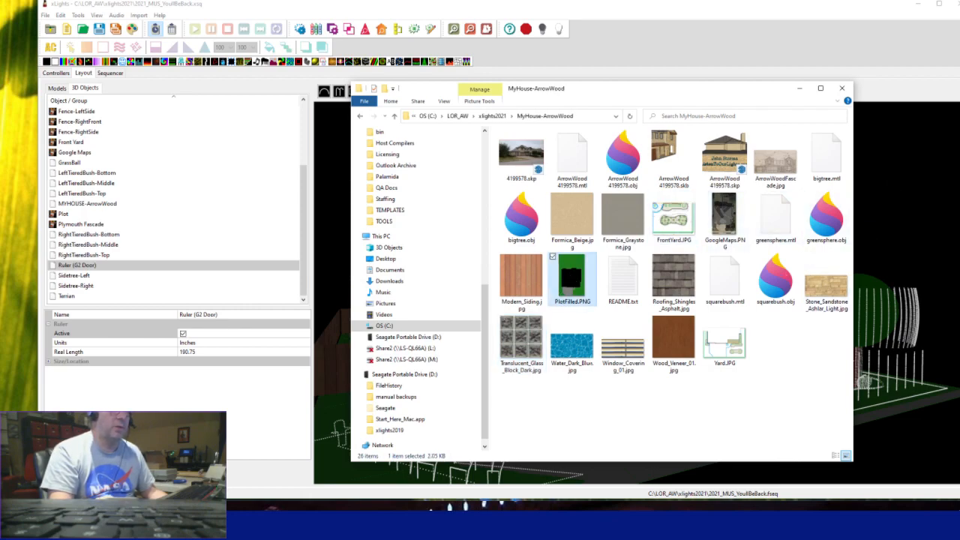
{"action": "left_click", "coordinate": [775, 159]}
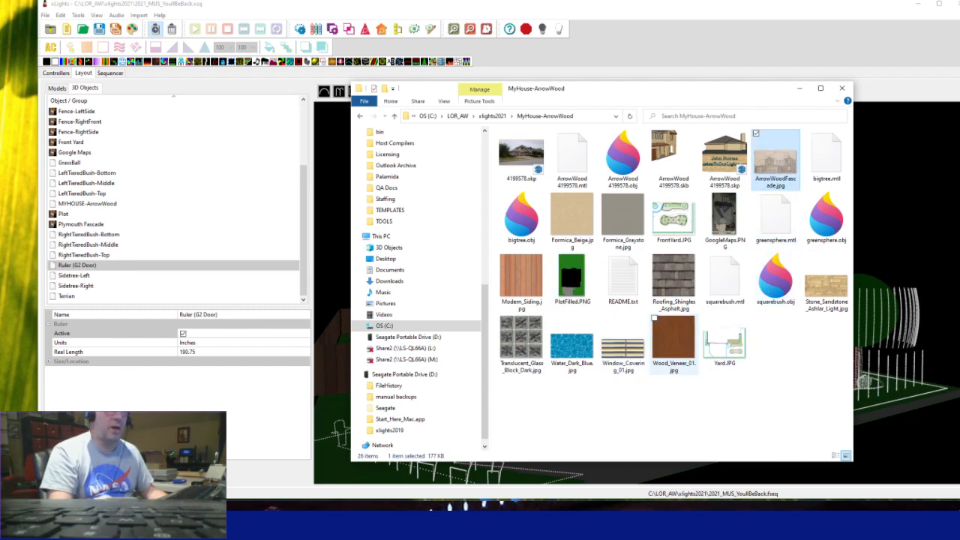
{"action": "left_click", "coordinate": [883, 226]}
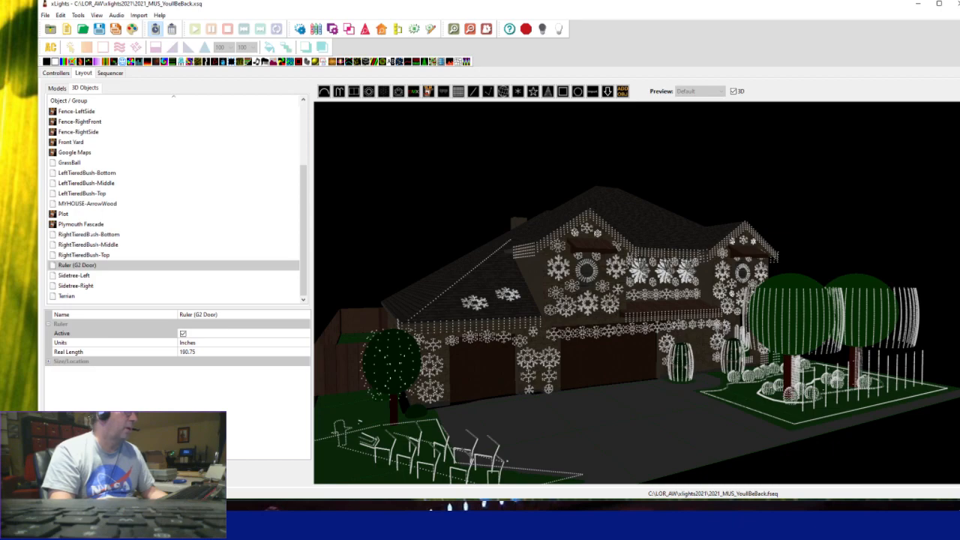
Activate the Plymouth Fascade image object, examine it above the house, and deactivate it again.
{"action": "left_click", "coordinate": [81, 223]}
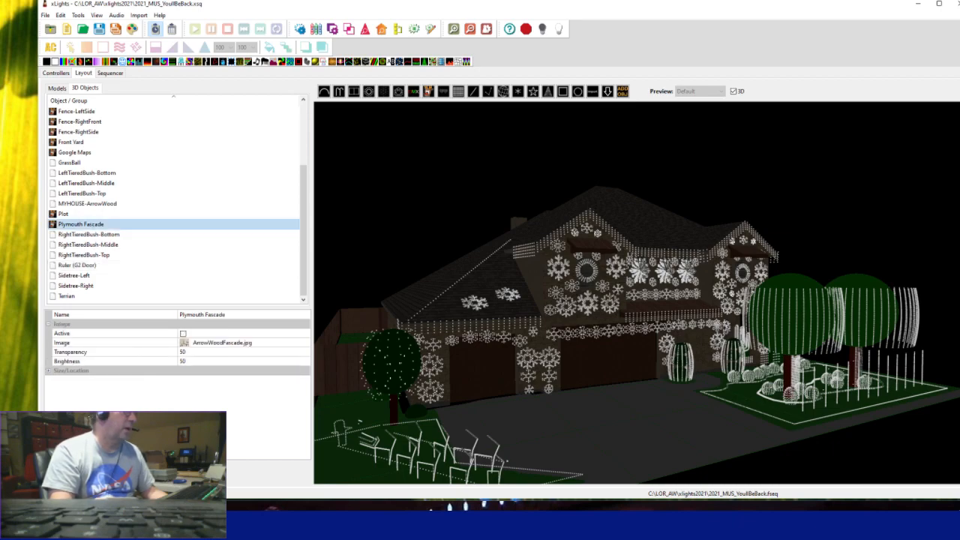
{"action": "left_click", "coordinate": [183, 333]}
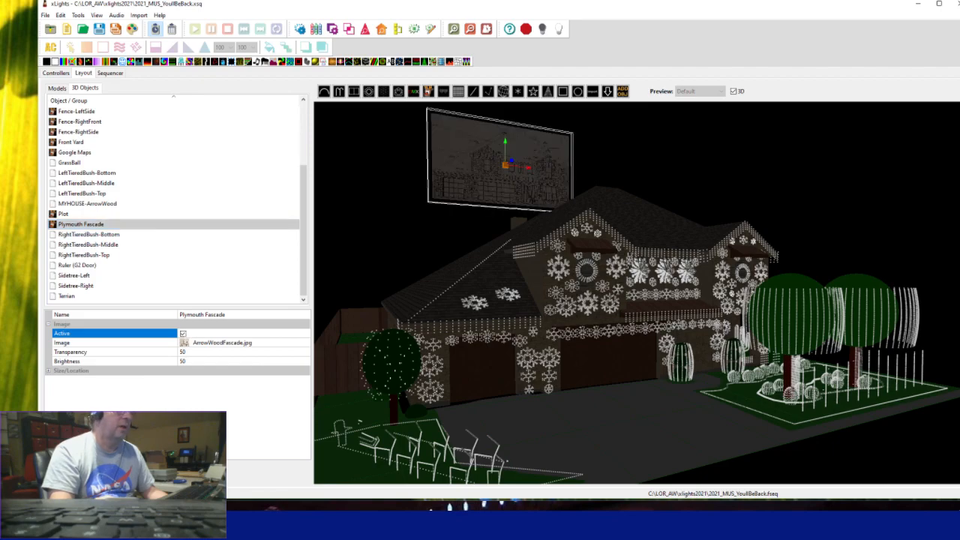
{"action": "scroll", "coordinate": [422, 192], "scroll_direction": "up", "scroll_amount": 3}
{"action": "left_click_drag", "start_coordinate": [422, 192], "coordinate": [581, 223]}
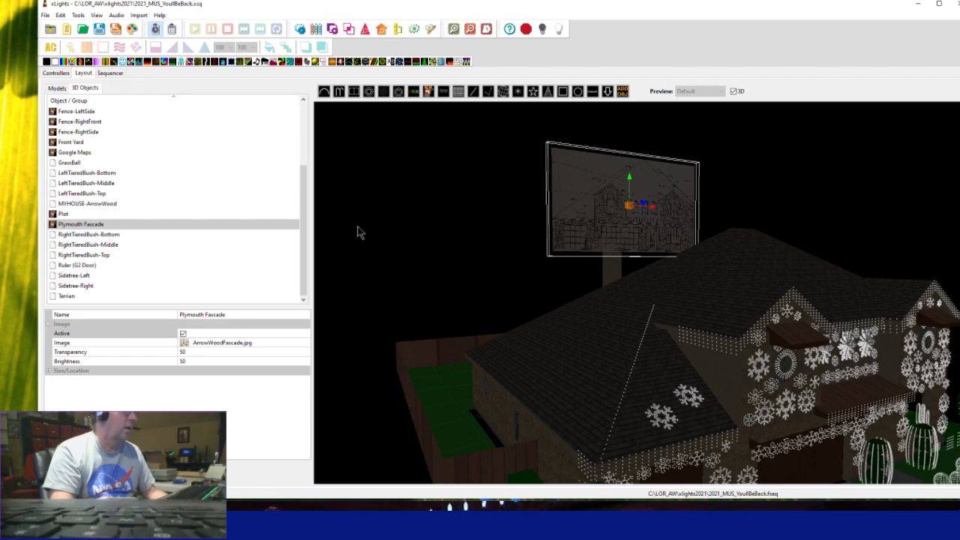
{"action": "left_click", "coordinate": [183, 333]}
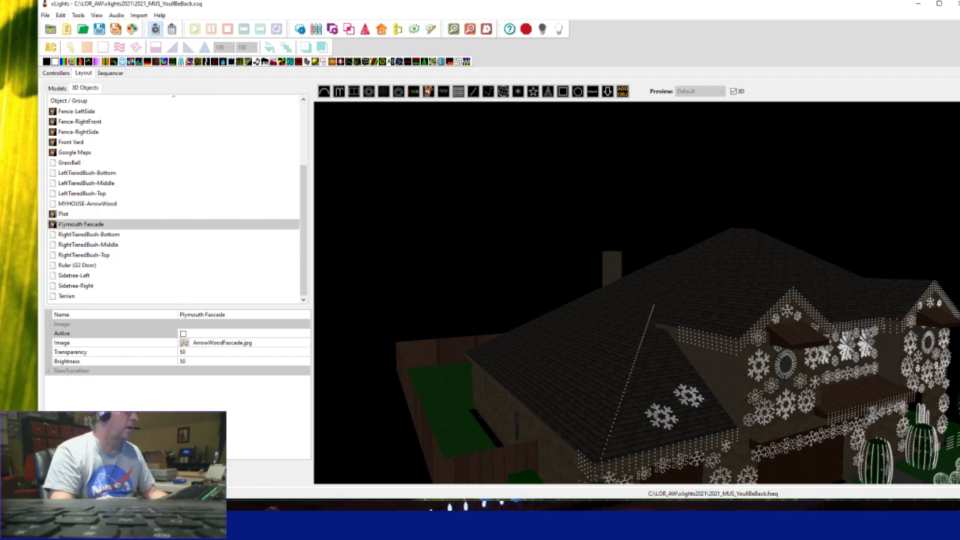
Activate the Front Yard image object, examine how it lines up with the yard lights, and deactivate it again.
{"action": "left_click", "coordinate": [61, 215]}
{"action": "left_click", "coordinate": [70, 143]}
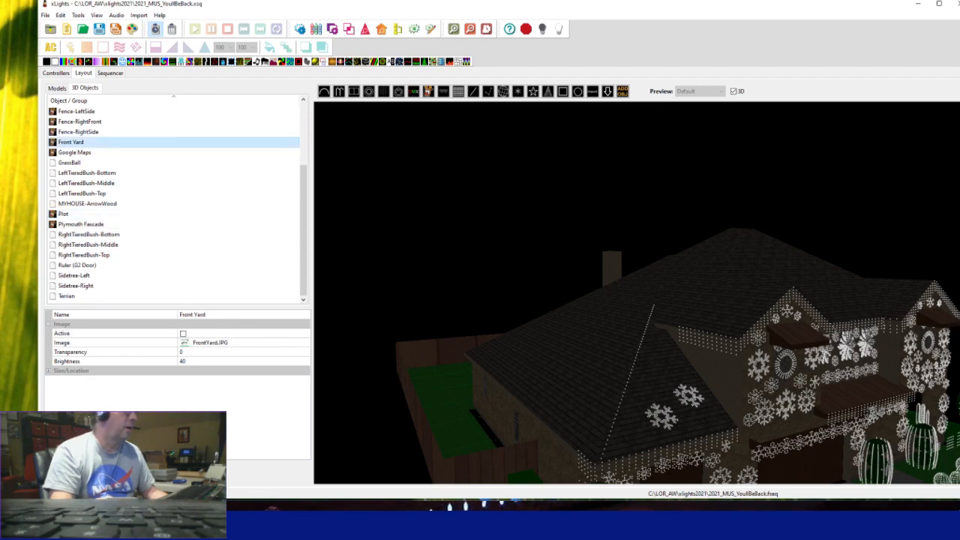
{"action": "left_click", "coordinate": [183, 333]}
{"action": "left_click_drag", "start_coordinate": [397, 391], "coordinate": [469, 417]}
{"action": "left_click_drag", "start_coordinate": [882, 375], "coordinate": [781, 314]}
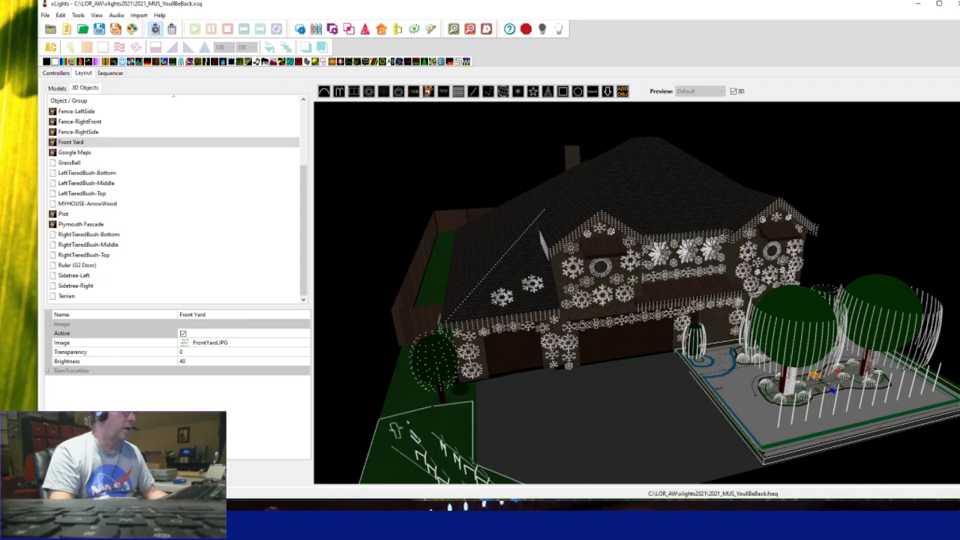
{"action": "left_click_drag", "start_coordinate": [571, 432], "coordinate": [373, 279]}
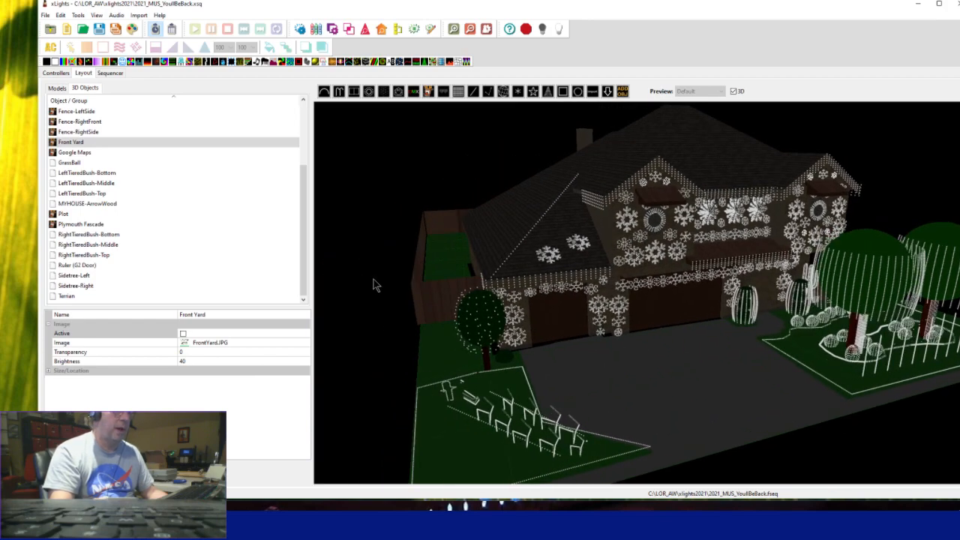
Examine the rear wall lettering and fenced backyard in the 3D layout and return to the front of the house.
{"action": "left_click", "coordinate": [442, 257]}
{"action": "left_click_drag", "start_coordinate": [443, 257], "coordinate": [502, 324]}
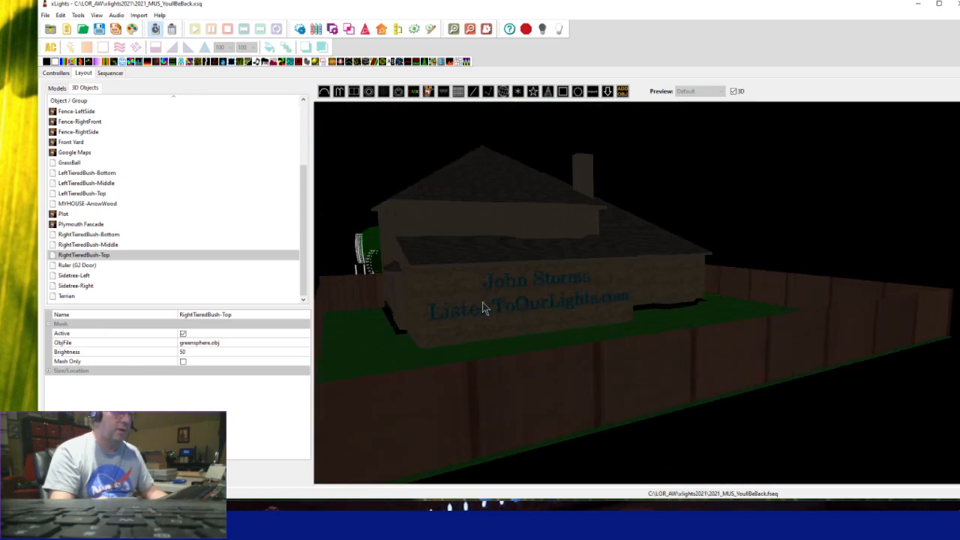
{"action": "left_click_drag", "start_coordinate": [450, 343], "coordinate": [606, 325]}
{"action": "left_click_drag", "start_coordinate": [810, 321], "coordinate": [628, 423]}
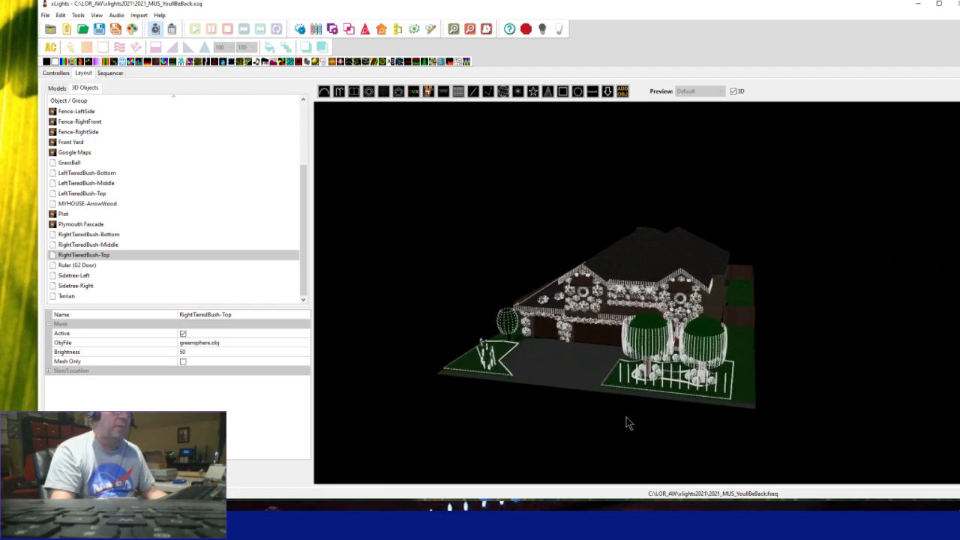
{"action": "scroll", "coordinate": [628, 424], "scroll_direction": "up", "scroll_amount": 5}
{"action": "left_click_drag", "start_coordinate": [608, 469], "coordinate": [610, 476]}
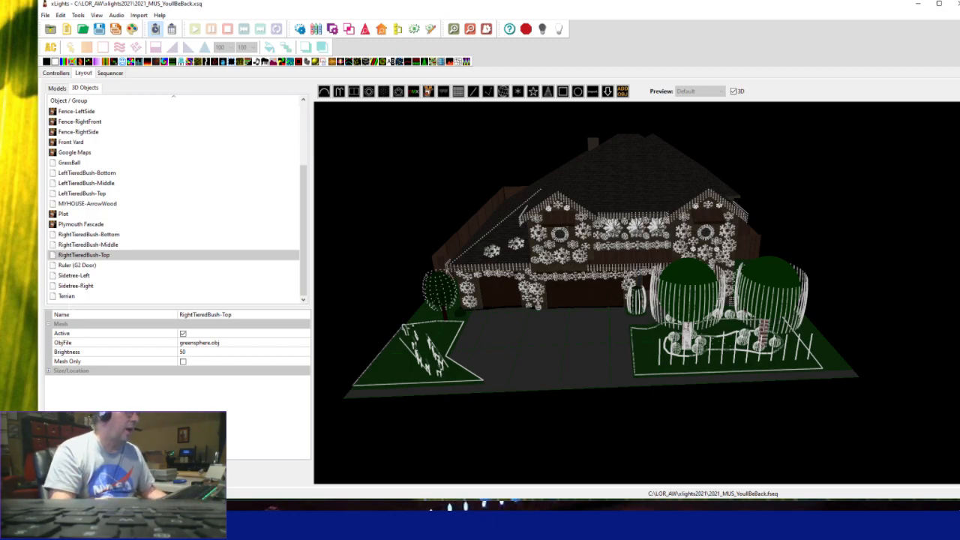
Select the Terrian object that uses PlotFilled.PNG and examine the ground plot from the front and the garage side.
{"action": "left_click", "coordinate": [70, 297]}
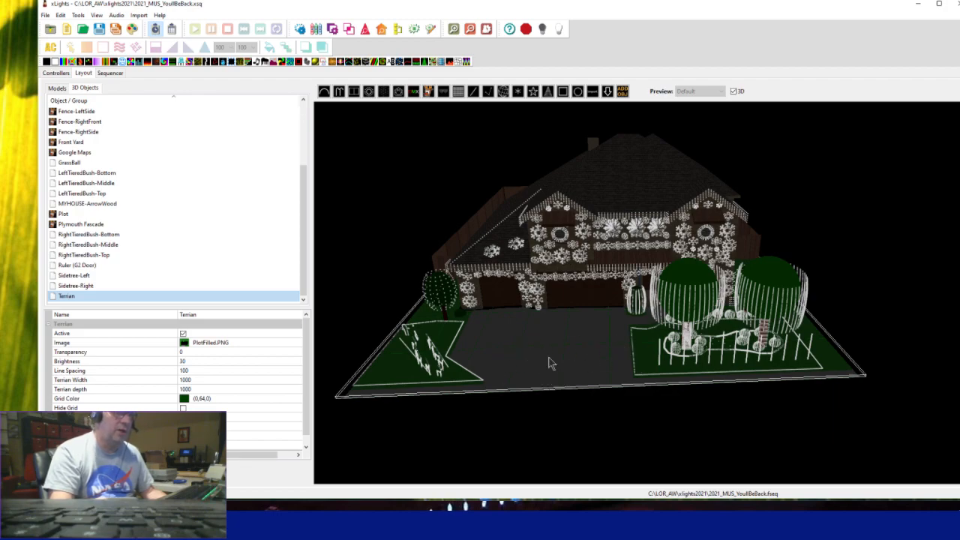
{"action": "left_click_drag", "start_coordinate": [571, 444], "coordinate": [577, 421]}
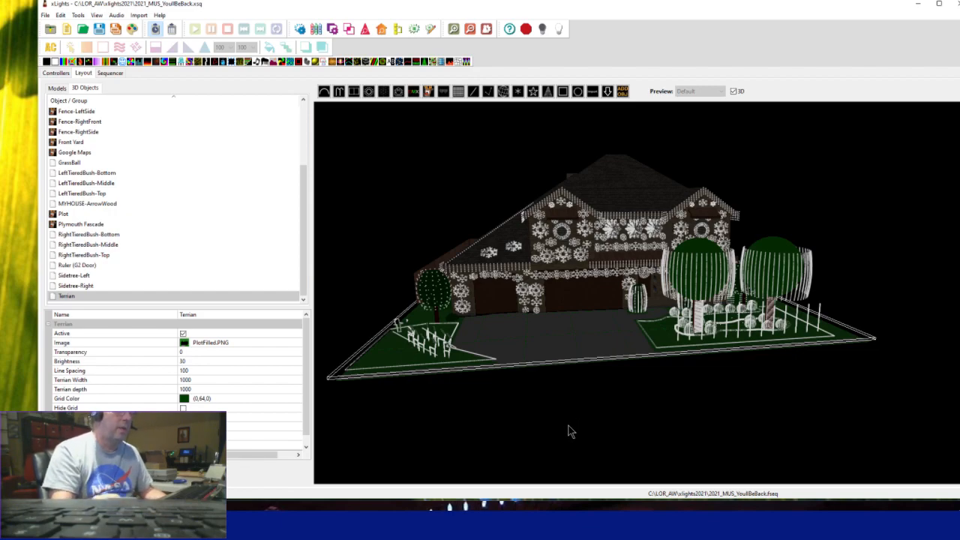
{"action": "left_click_drag", "start_coordinate": [576, 443], "coordinate": [631, 357]}
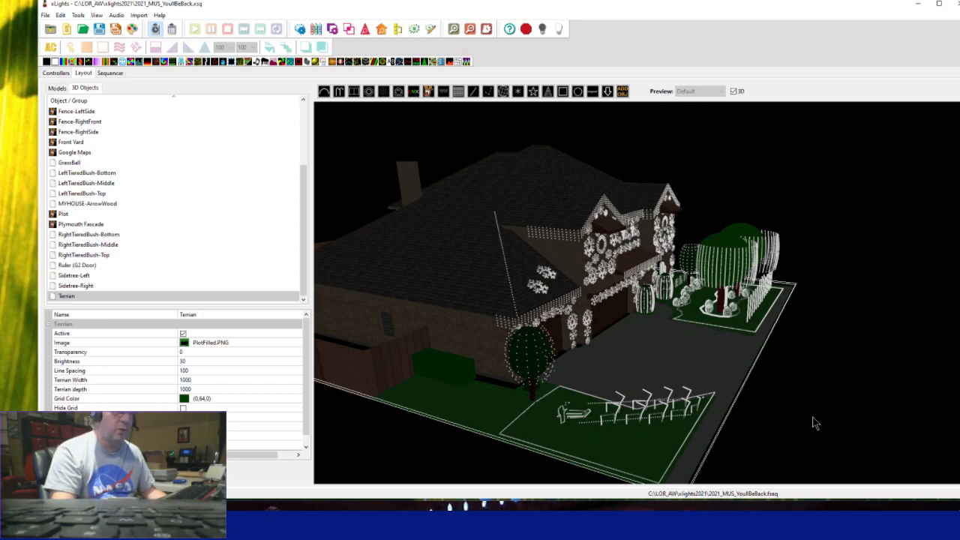
{"action": "left_click_drag", "start_coordinate": [844, 461], "coordinate": [660, 422]}
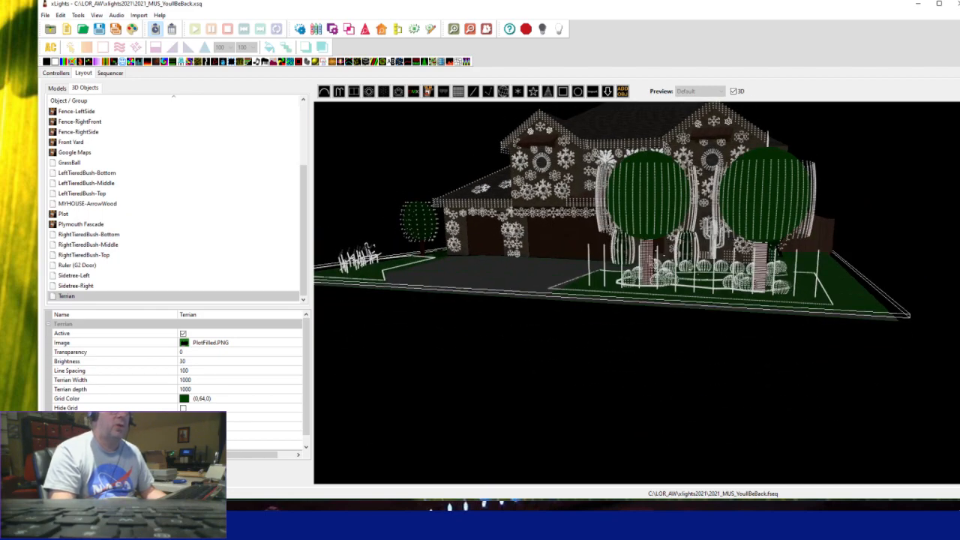
{"action": "scroll", "coordinate": [650, 389], "scroll_direction": "down", "scroll_amount": 2}
{"action": "left_click_drag", "start_coordinate": [650, 390], "coordinate": [670, 353]}
{"action": "left_click_drag", "start_coordinate": [578, 392], "coordinate": [700, 249]}
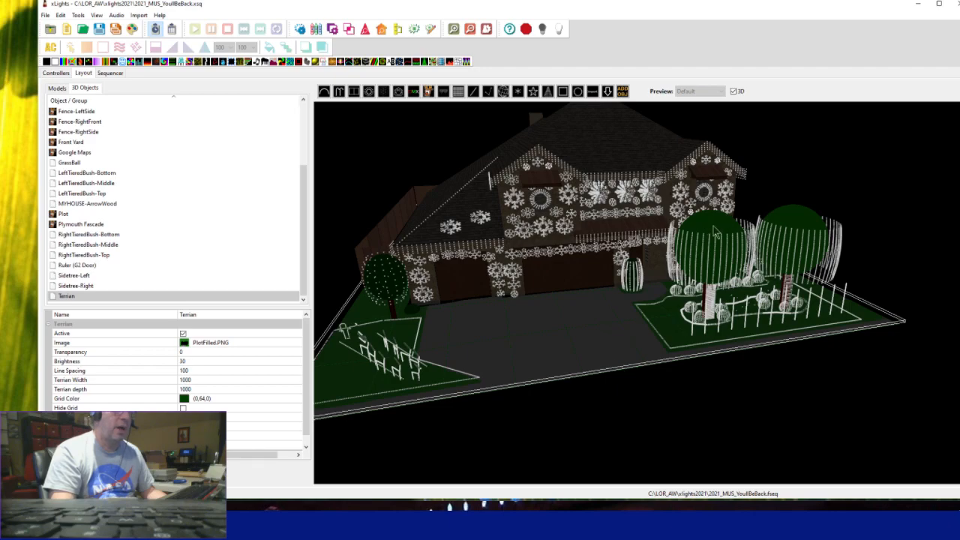
Examine the far side of the house, its hedge and fence, and take a closer look at the driveway and yard.
{"action": "left_click_drag", "start_coordinate": [696, 453], "coordinate": [608, 453]}
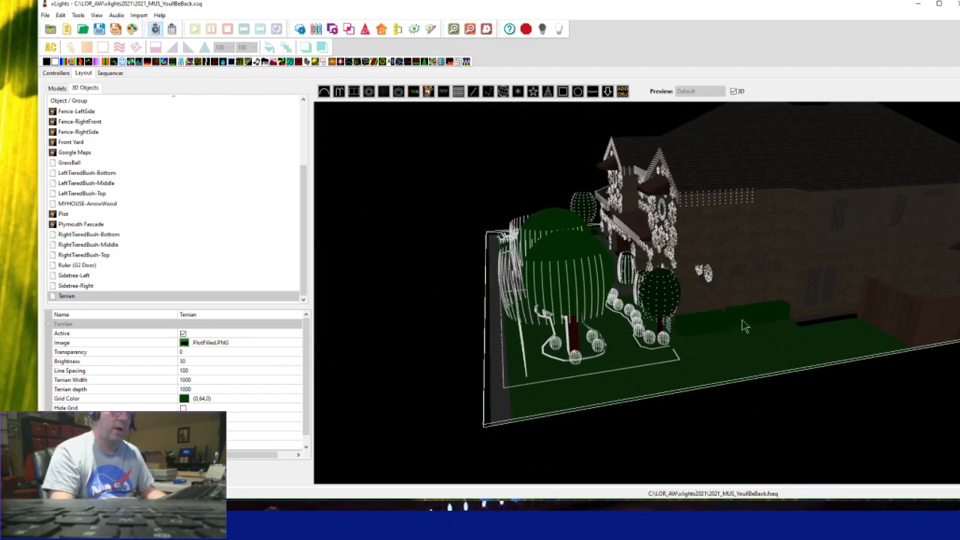
{"action": "left_click_drag", "start_coordinate": [559, 428], "coordinate": [649, 422]}
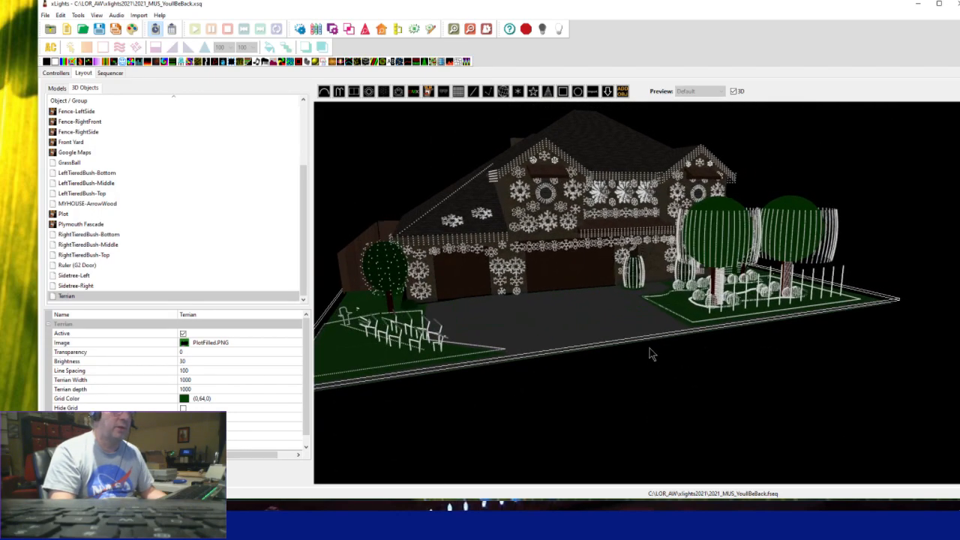
{"action": "scroll", "coordinate": [649, 350], "scroll_direction": "up", "scroll_amount": 5}
{"action": "left_click_drag", "start_coordinate": [653, 347], "coordinate": [617, 324]}
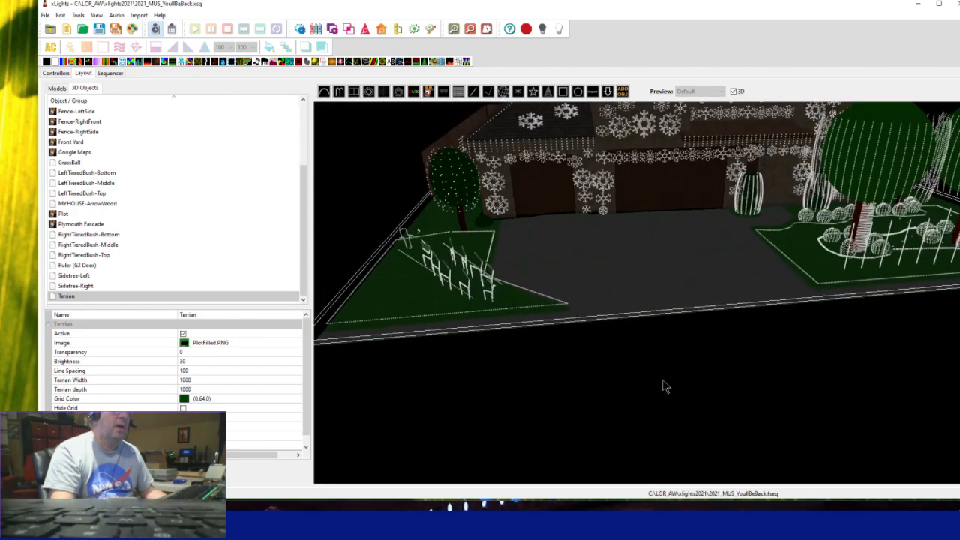
{"action": "left_click_drag", "start_coordinate": [670, 373], "coordinate": [585, 379]}
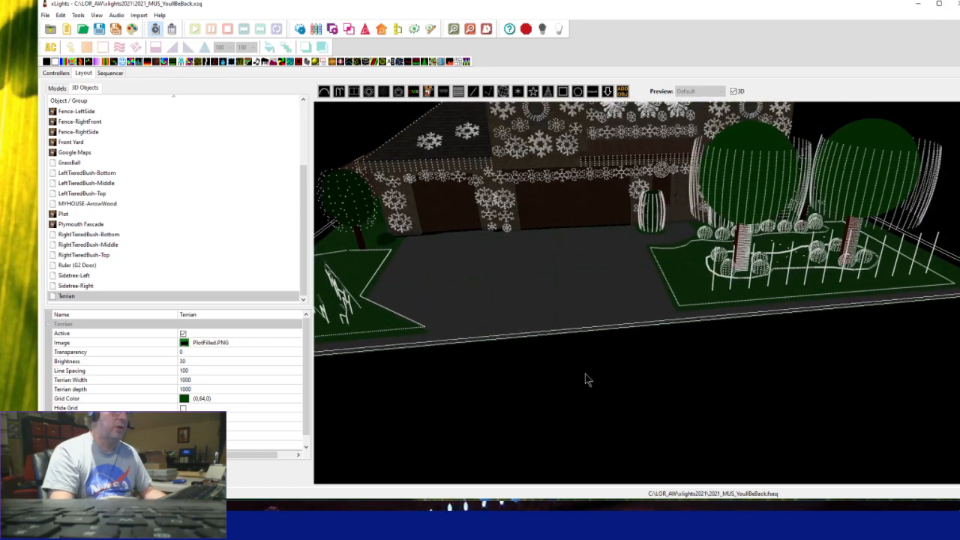
{"action": "mouse_move", "coordinate": [740, 396]}
{"action": "left_mouse_down"}
{"action": "mouse_move", "coordinate": [671, 401]}
{"action": "mouse_move", "coordinate": [742, 385]}
{"action": "left_mouse_up"}
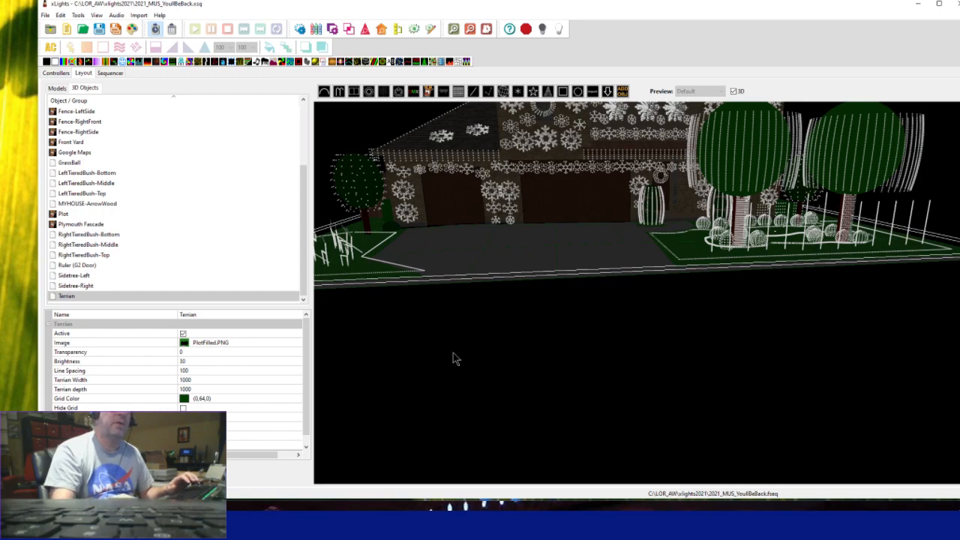
Find the blender app on the computer and launch it.
{"action": "key", "text": "super"}
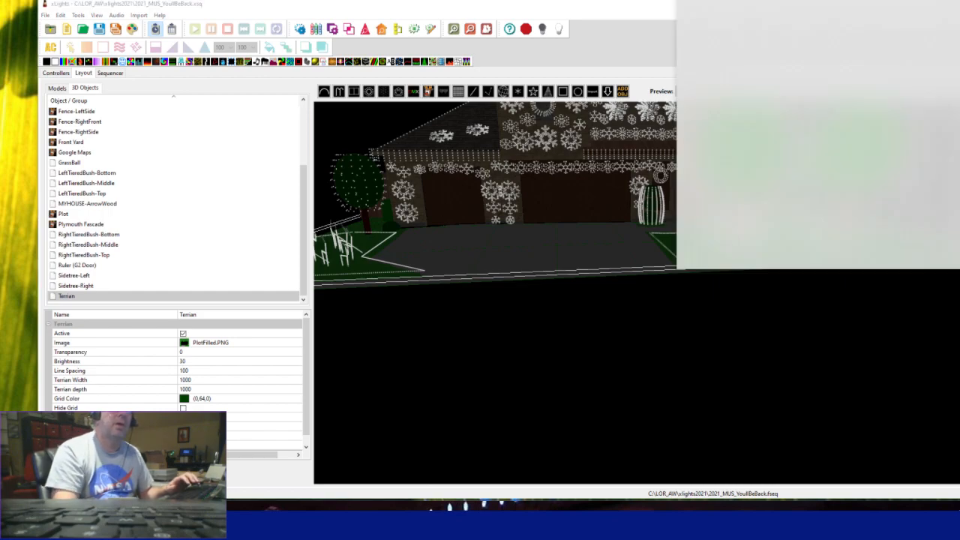
{"action": "scroll", "coordinate": [739, 154], "scroll_direction": "down", "scroll_amount": 3}
{"action": "scroll", "coordinate": [739, 154], "scroll_direction": "up", "scroll_amount": 3}
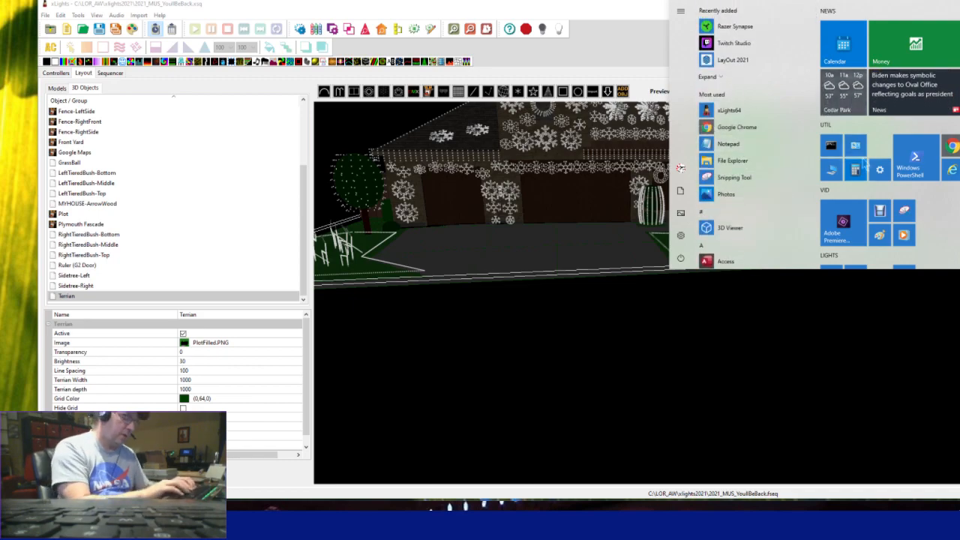
{"action": "type", "text": "blender"}
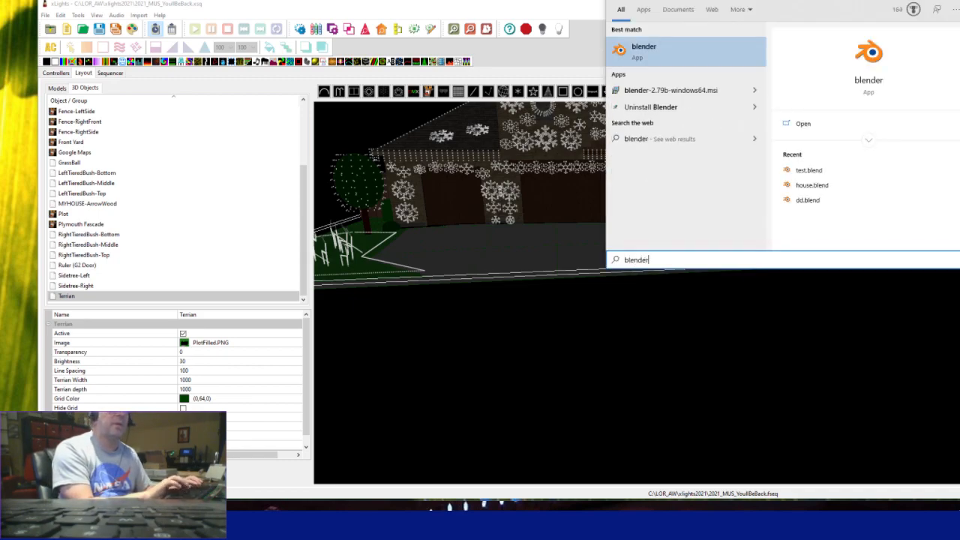
{"action": "key", "text": "Return"}
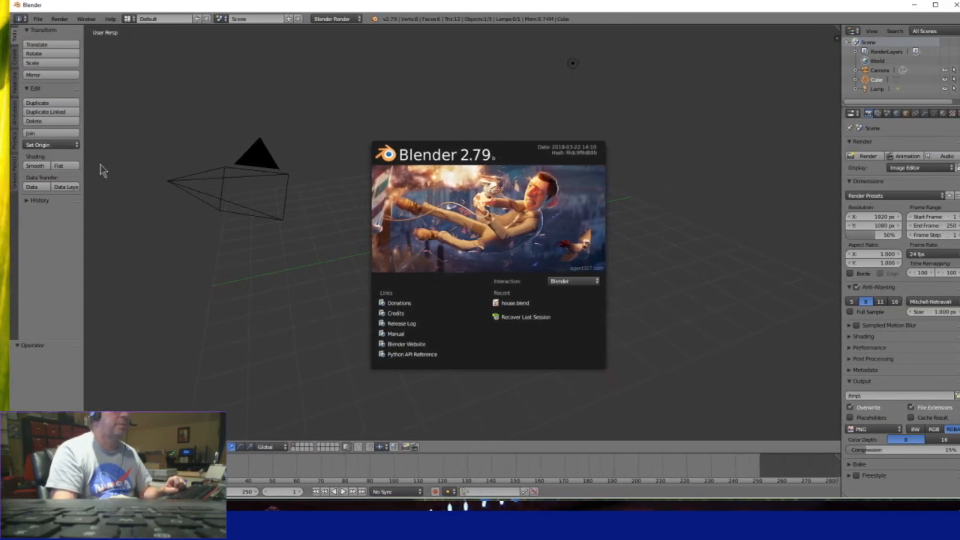
Dismiss the splash screen and open the recent file house.blend.
{"action": "left_click", "coordinate": [42, 20]}
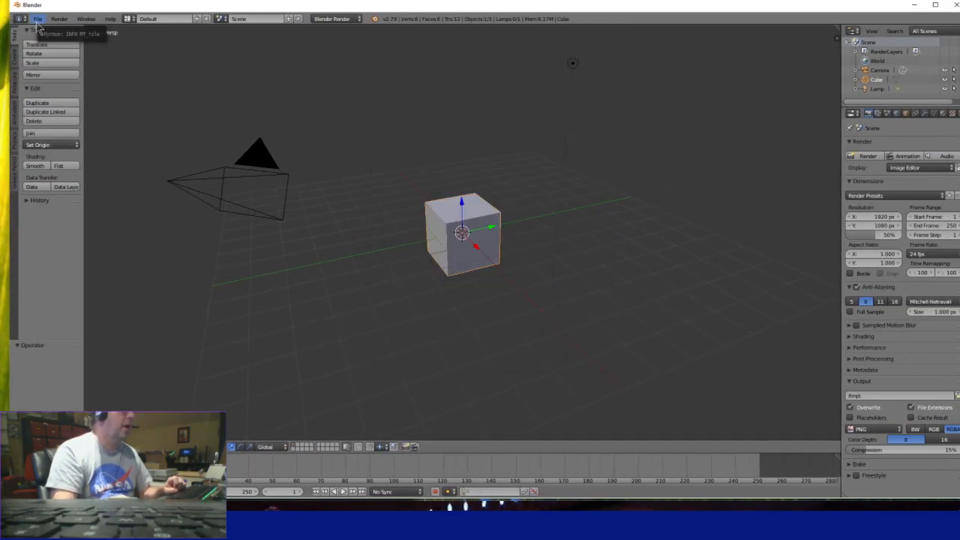
{"action": "left_click", "coordinate": [37, 19]}
{"action": "mouse_move", "coordinate": [63, 52]}
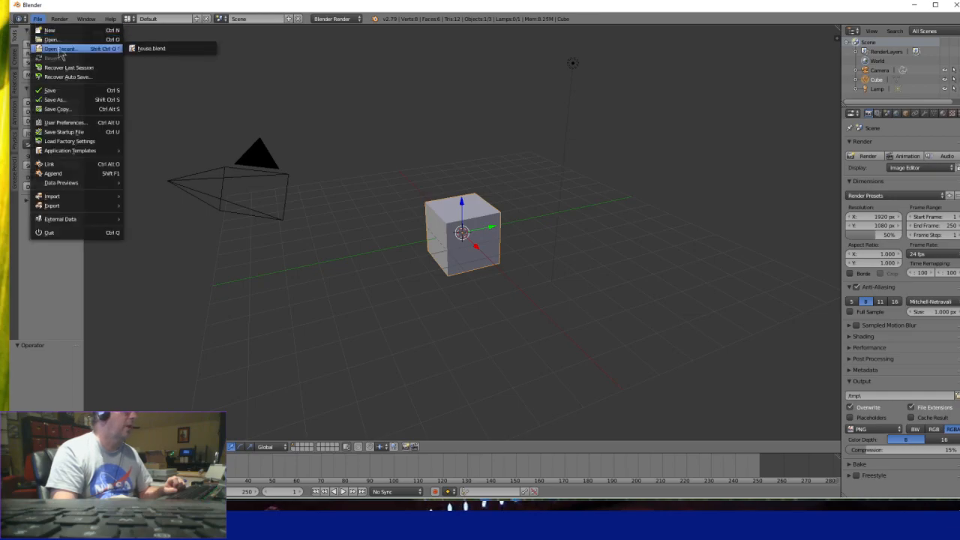
{"action": "left_click", "coordinate": [146, 50]}
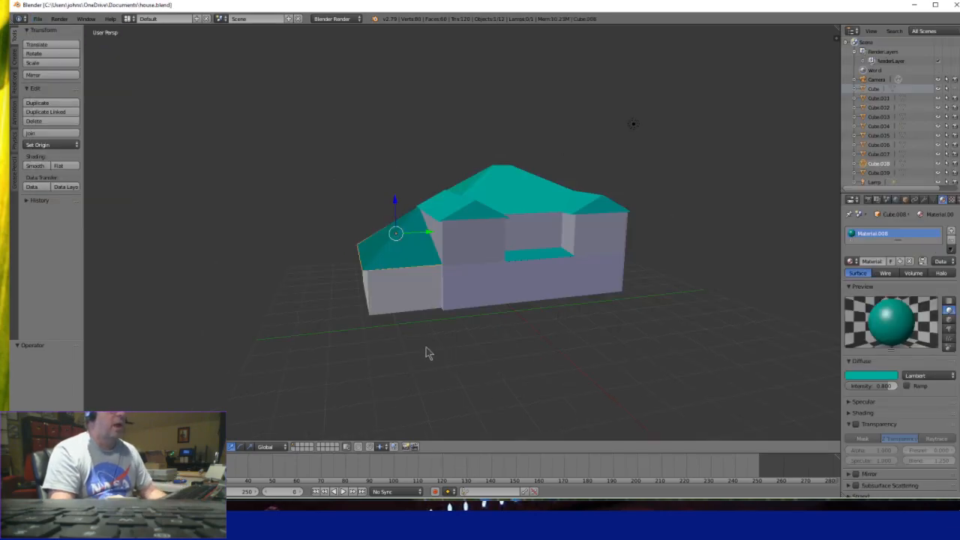
Try lifting the lower side roof piece along the Z axis and cancel the move.
{"action": "key", "text": "g"}
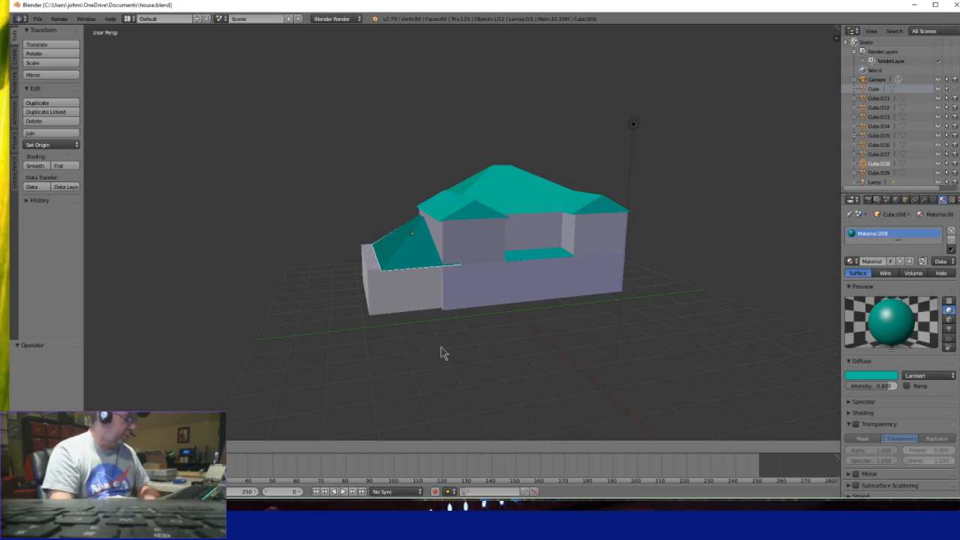
{"action": "key", "text": "z"}
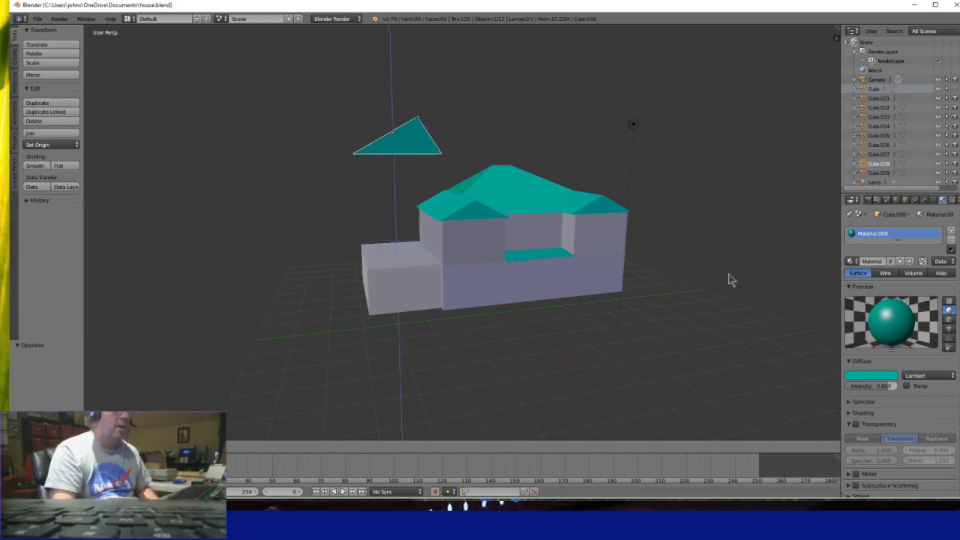
{"action": "key", "text": "Escape"}
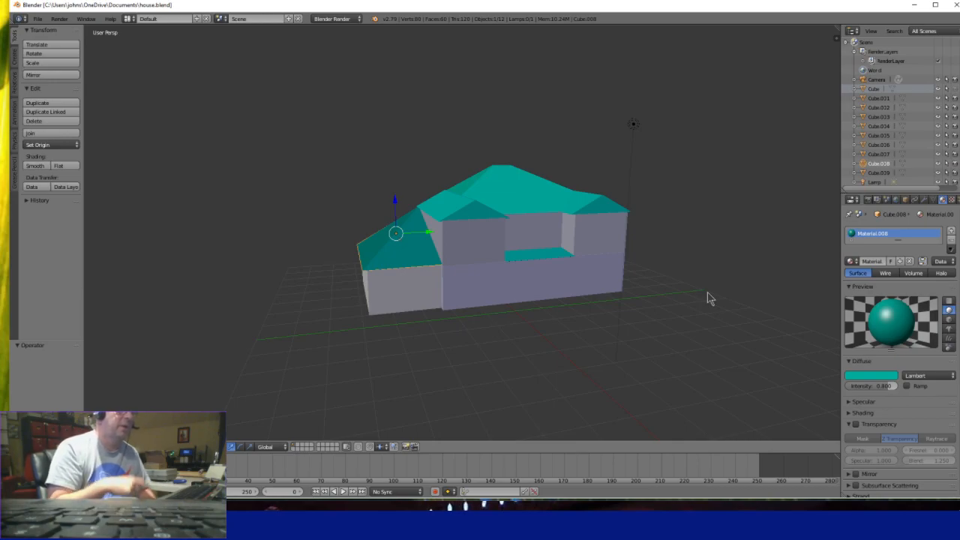
Try to open house.blend from the folder C:\LOR_AW\xlights2021\MyHouse-ArrowWood.
{"action": "left_click", "coordinate": [38, 19]}
{"action": "left_click", "coordinate": [55, 56]}
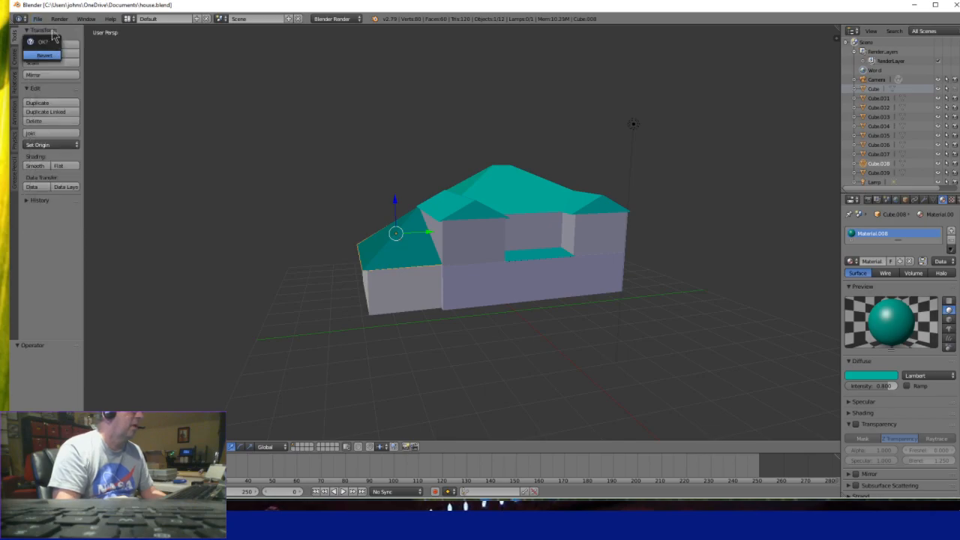
{"action": "left_click", "coordinate": [38, 19]}
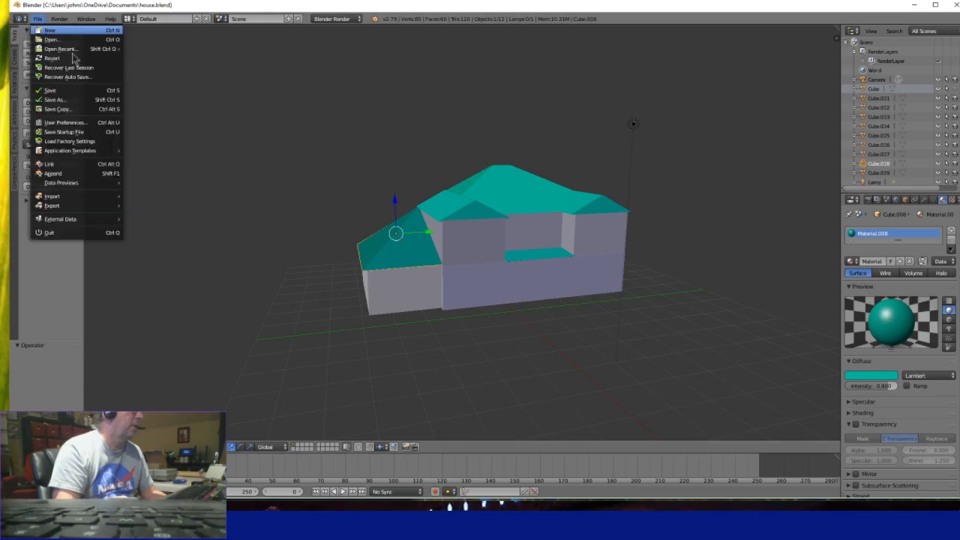
{"action": "left_click", "coordinate": [51, 39]}
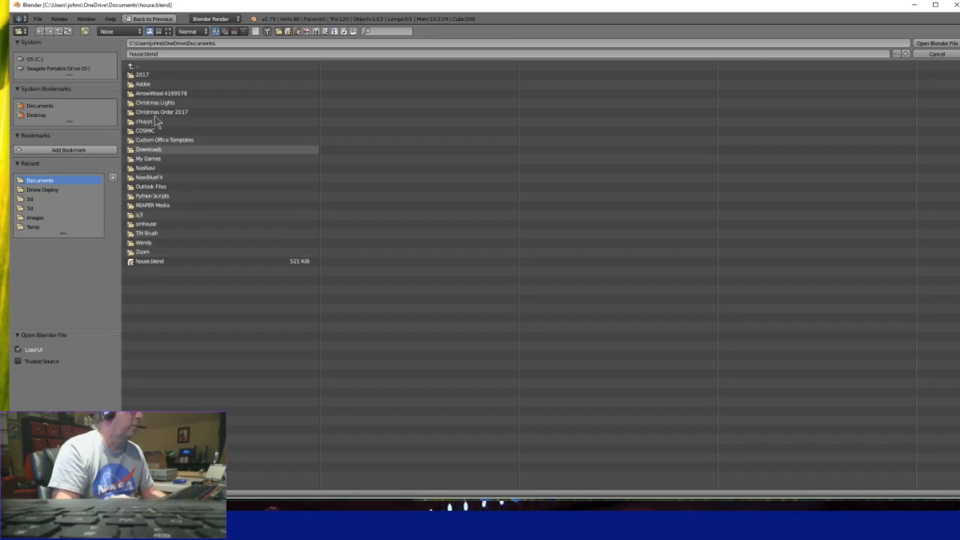
{"action": "left_click", "coordinate": [33, 60]}
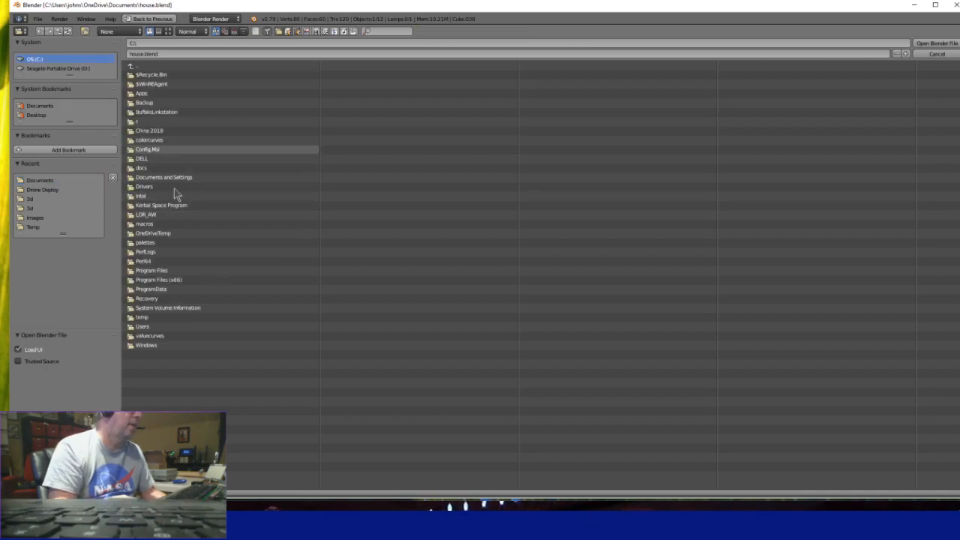
{"action": "left_click", "coordinate": [187, 214]}
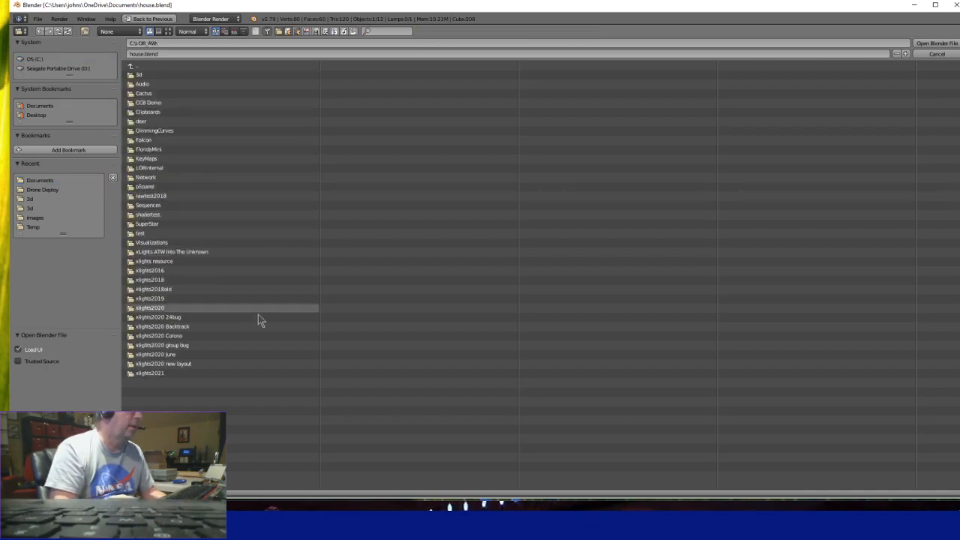
{"action": "left_click", "coordinate": [155, 374]}
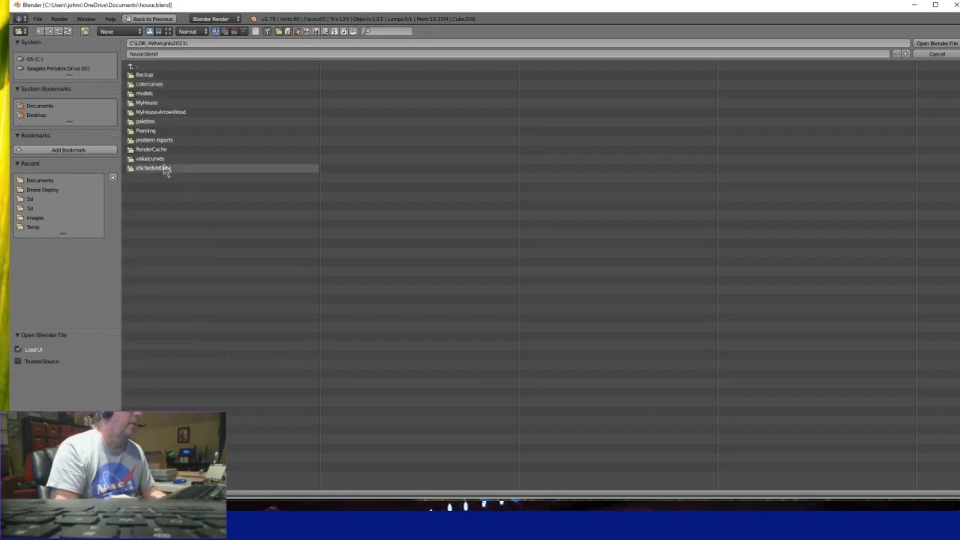
{"action": "left_click", "coordinate": [156, 112]}
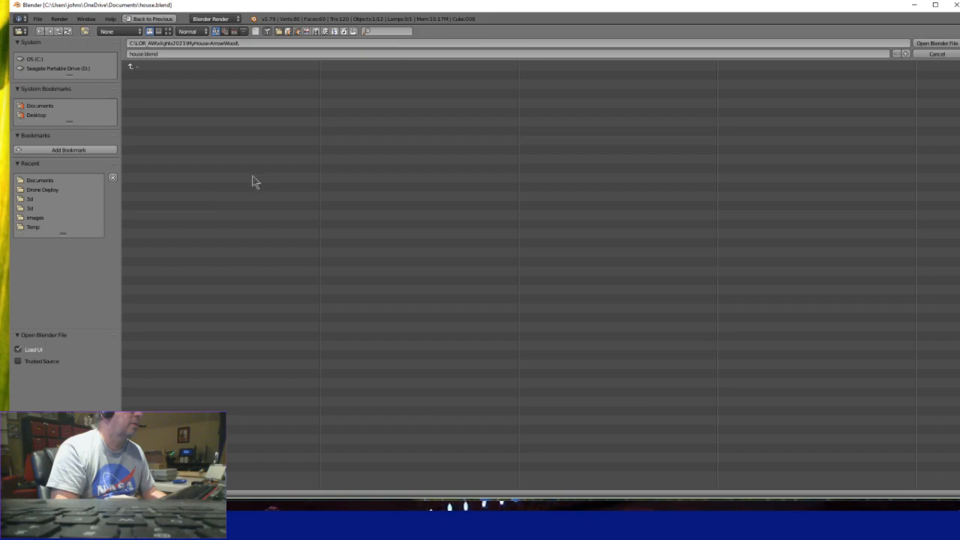
{"action": "left_click", "coordinate": [204, 54]}
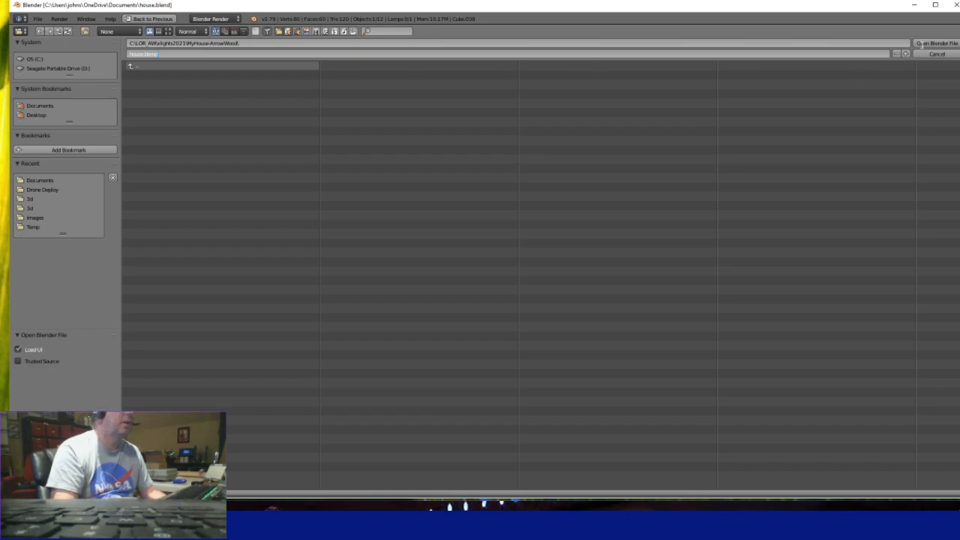
{"action": "left_click", "coordinate": [926, 45]}
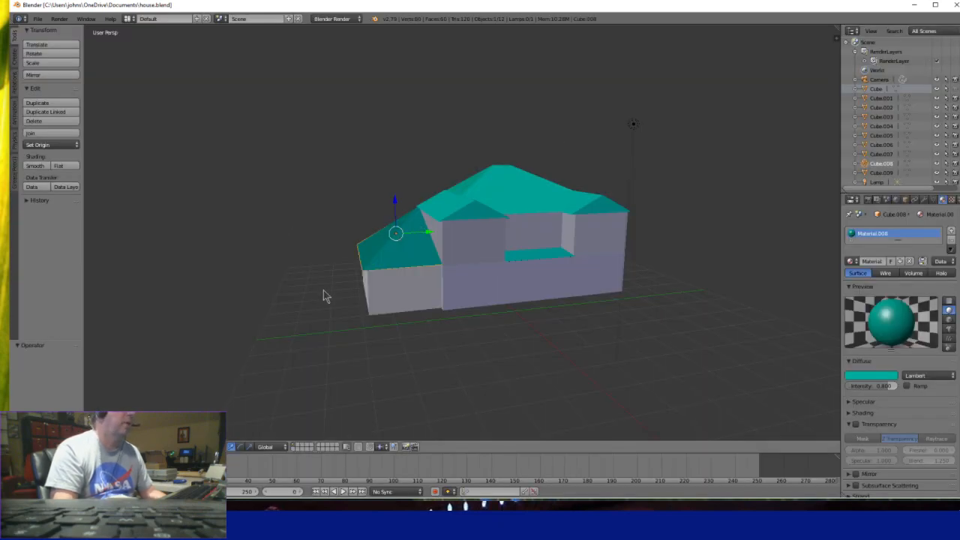
Start a new scene by reloading the start-up file.
{"action": "left_click", "coordinate": [39, 19]}
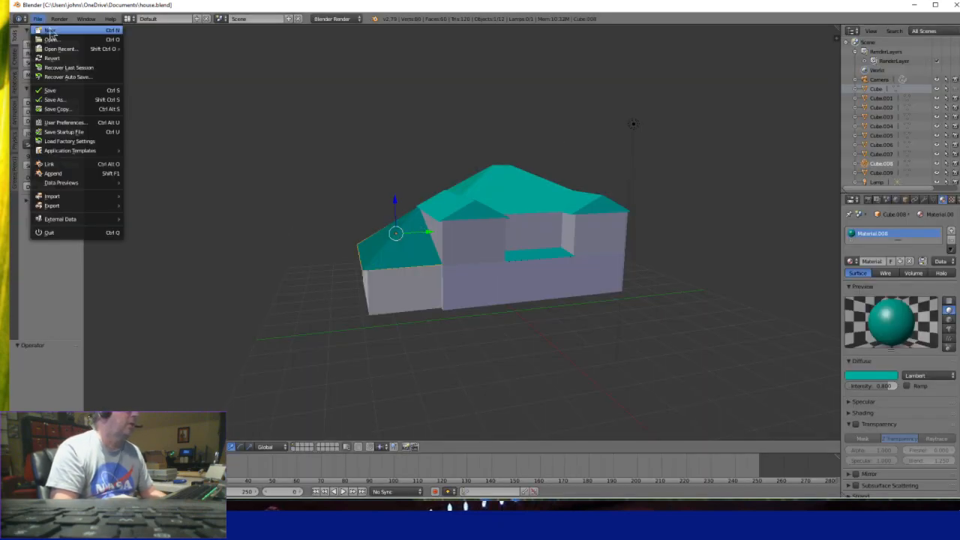
{"action": "key", "text": "Escape"}
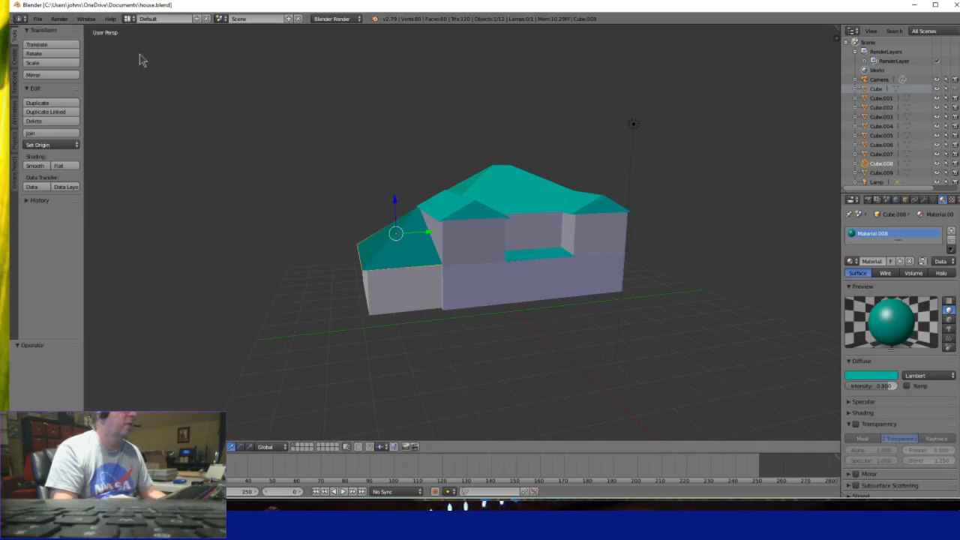
{"action": "left_click", "coordinate": [37, 19]}
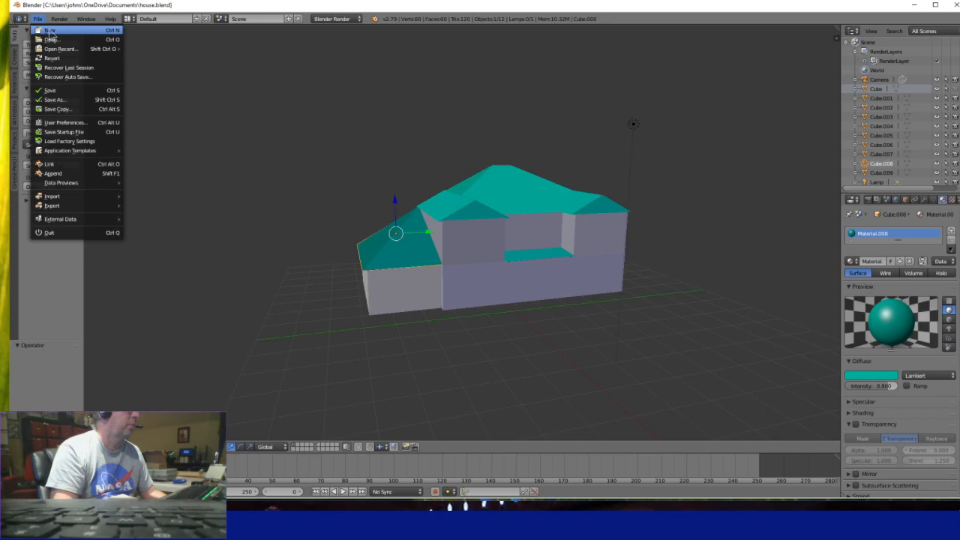
{"action": "left_click", "coordinate": [49, 31]}
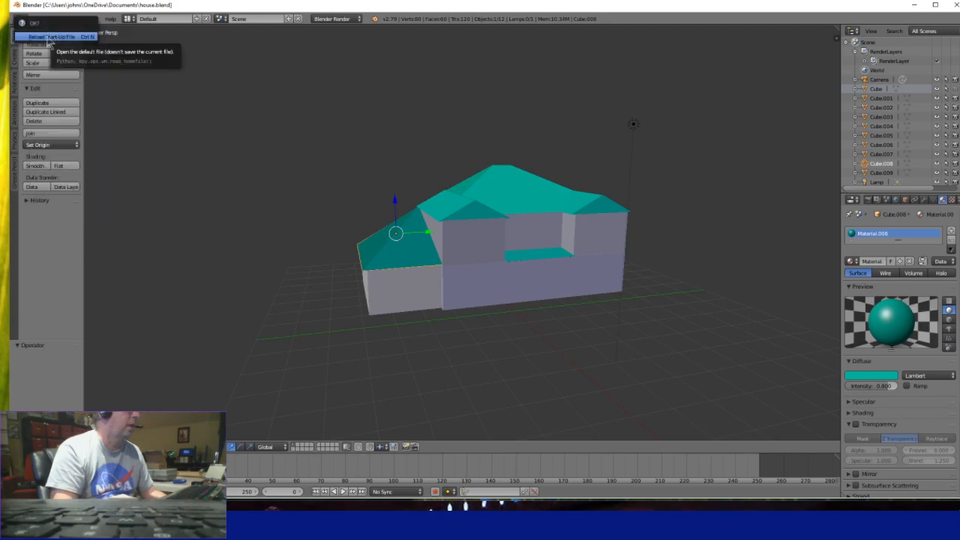
{"action": "left_click", "coordinate": [51, 37]}
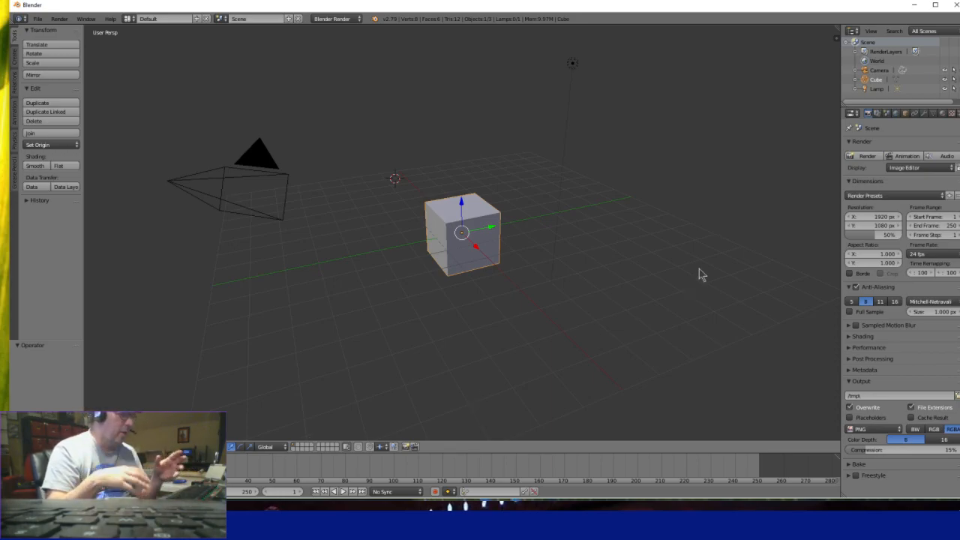
Set the diffuse colour of the default cube's material to a dark green.
{"action": "left_click", "coordinate": [951, 114]}
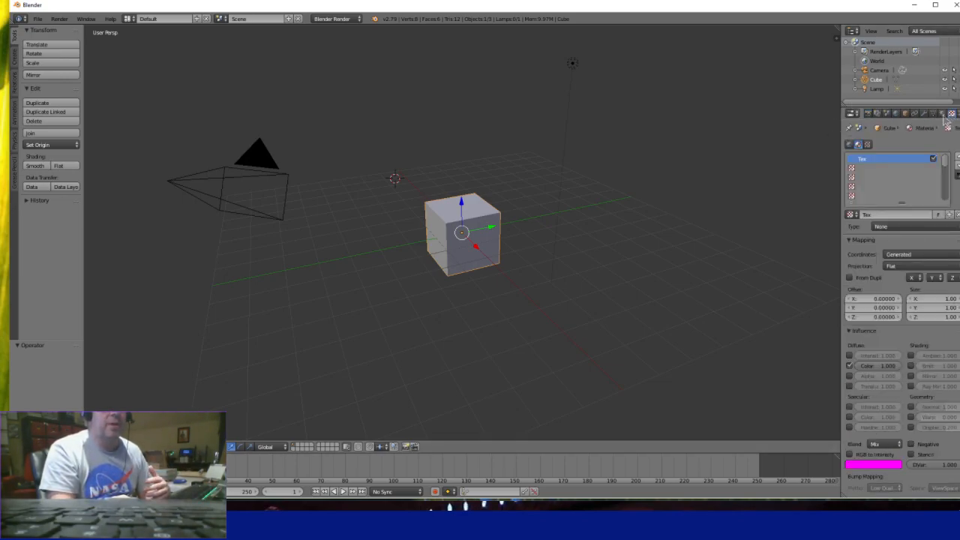
{"action": "left_click", "coordinate": [942, 113]}
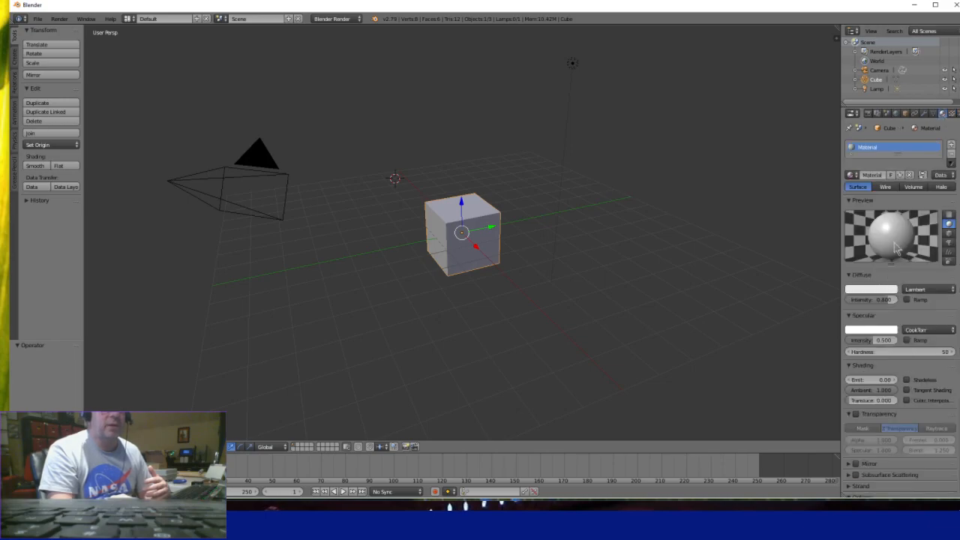
{"action": "left_click", "coordinate": [883, 291]}
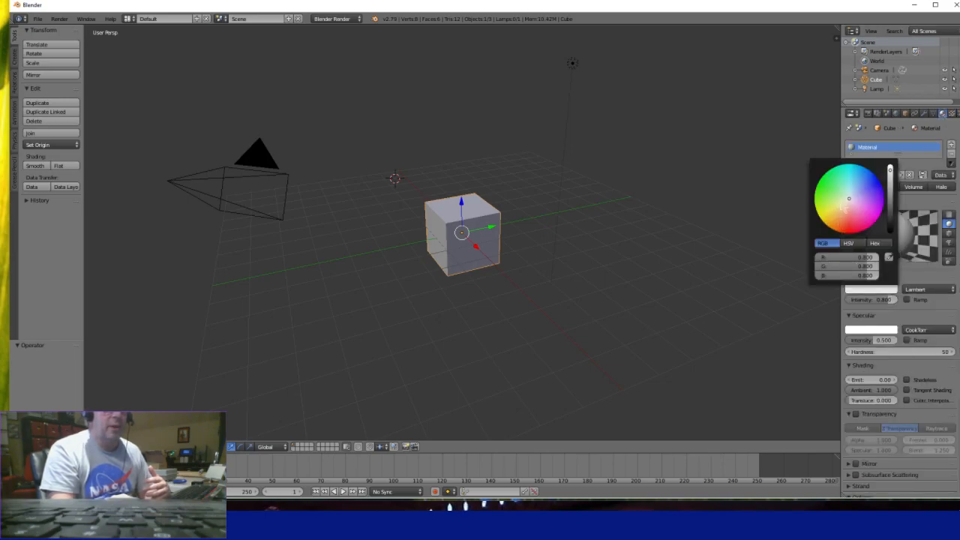
{"action": "left_click_drag", "start_coordinate": [849, 200], "coordinate": [818, 183]}
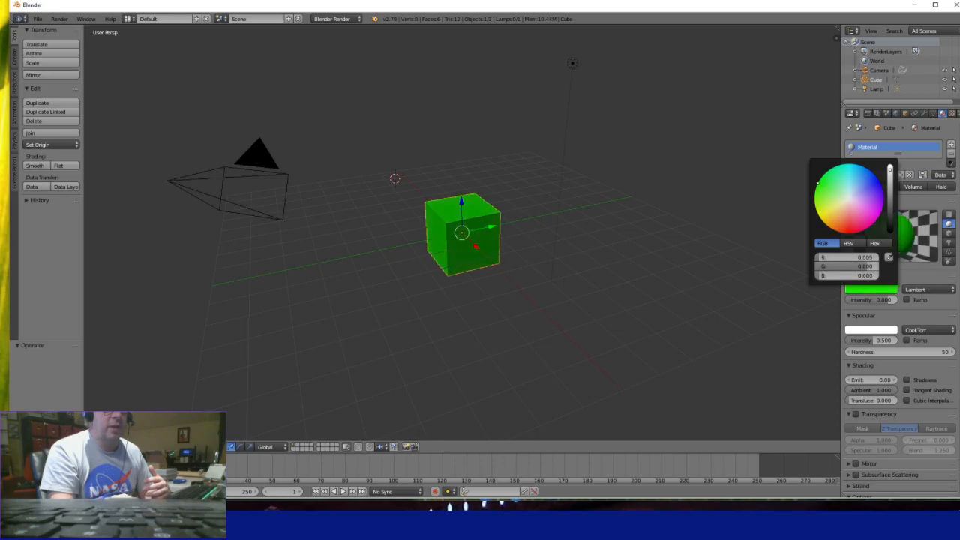
{"action": "left_click", "coordinate": [891, 210]}
{"action": "left_click_drag", "start_coordinate": [890, 206], "coordinate": [890, 169]}
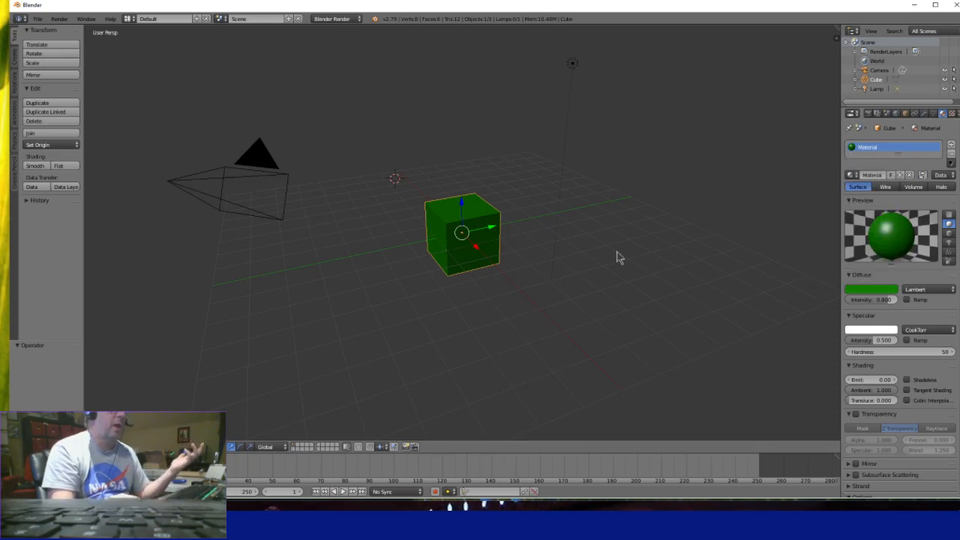
Bring up the Save As file browser for the cube scene and look for the export command.
{"action": "left_click", "coordinate": [37, 18]}
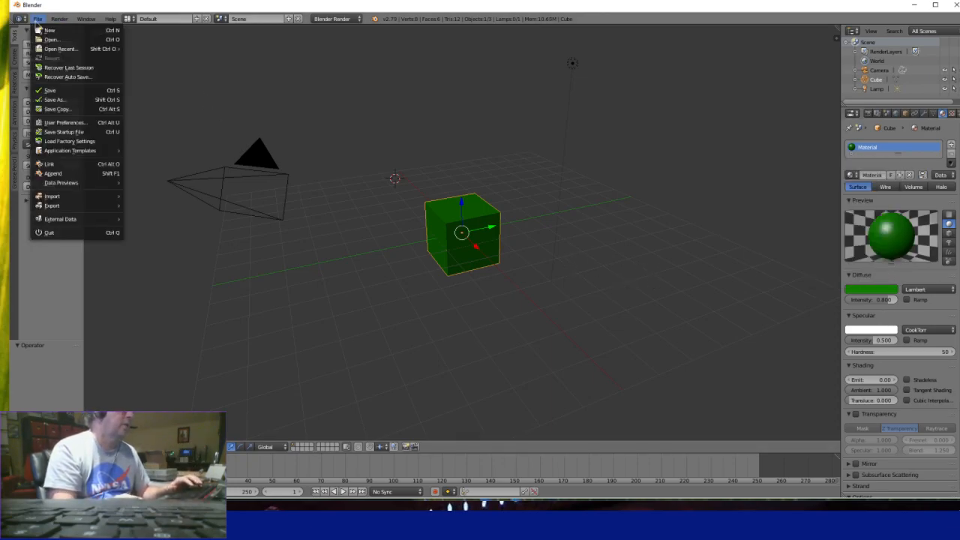
{"action": "left_click", "coordinate": [53, 100]}
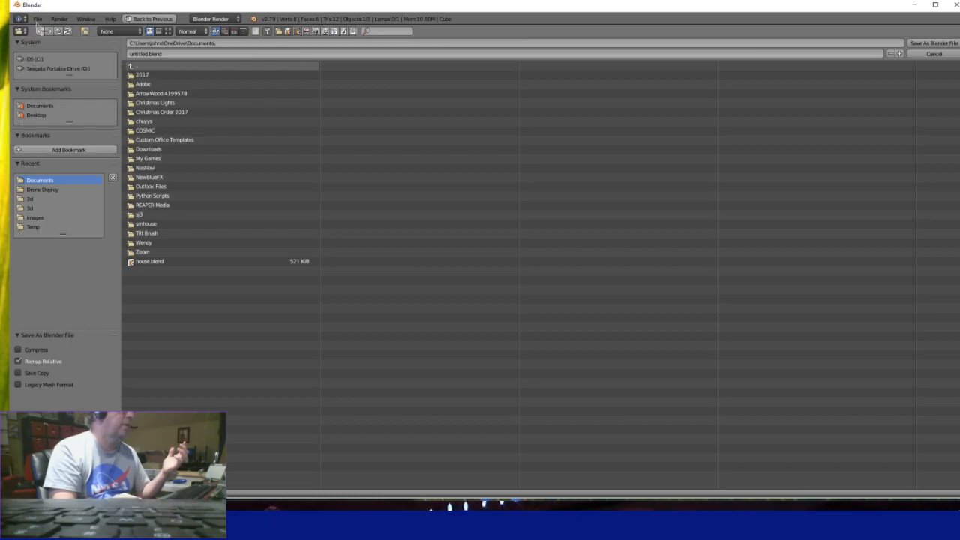
{"action": "left_click", "coordinate": [37, 18]}
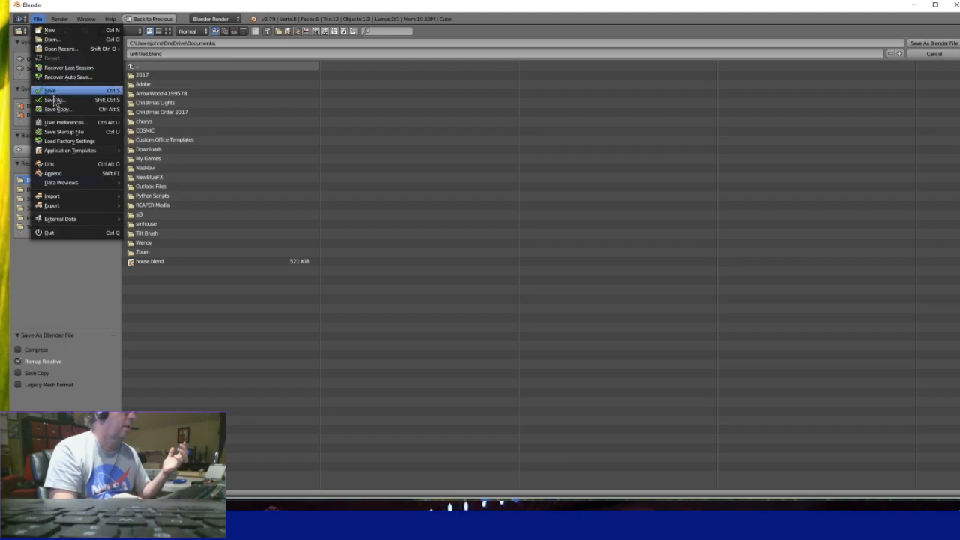
{"action": "mouse_move", "coordinate": [43, 209]}
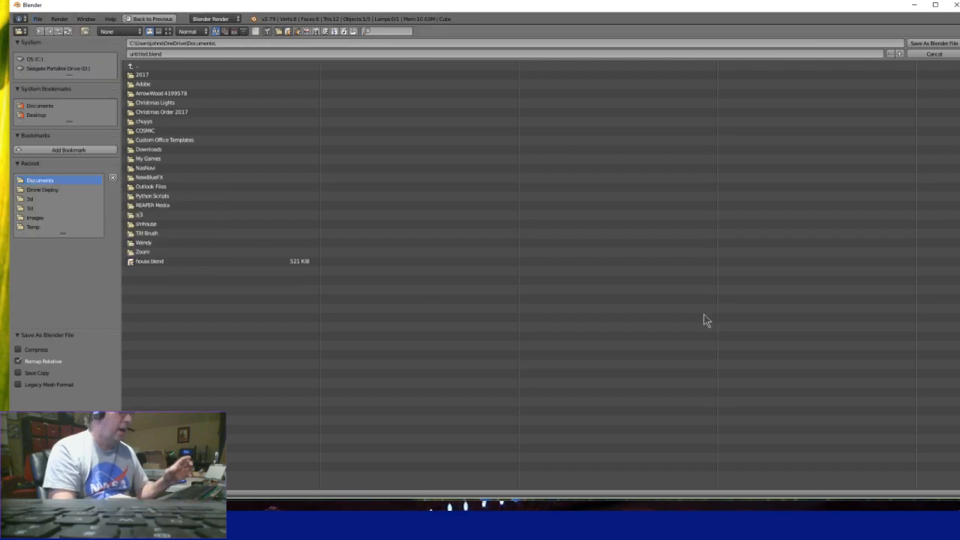
Quit Blender without saving the cube scene and return to the xLights layout.
{"action": "key", "text": "alt+Tab"}
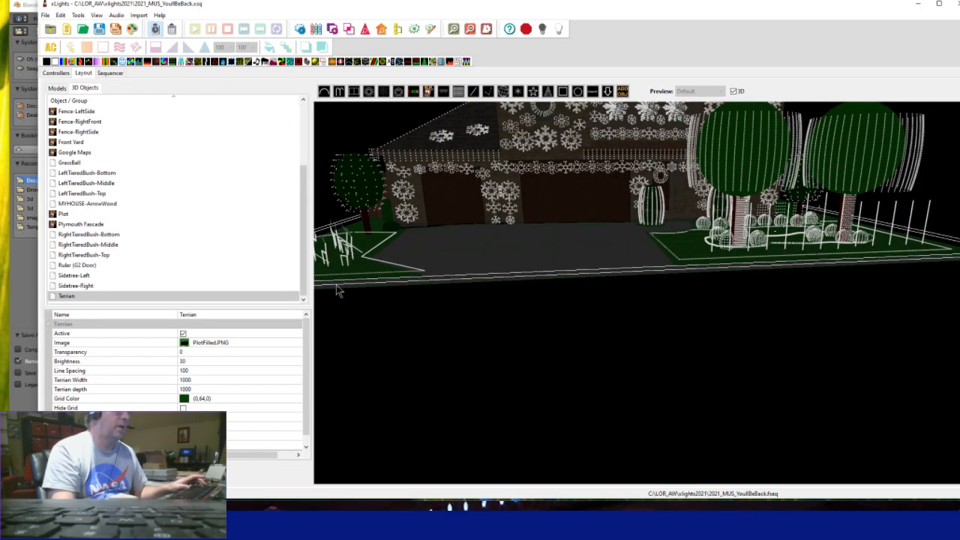
{"action": "key", "text": "alt+Tab"}
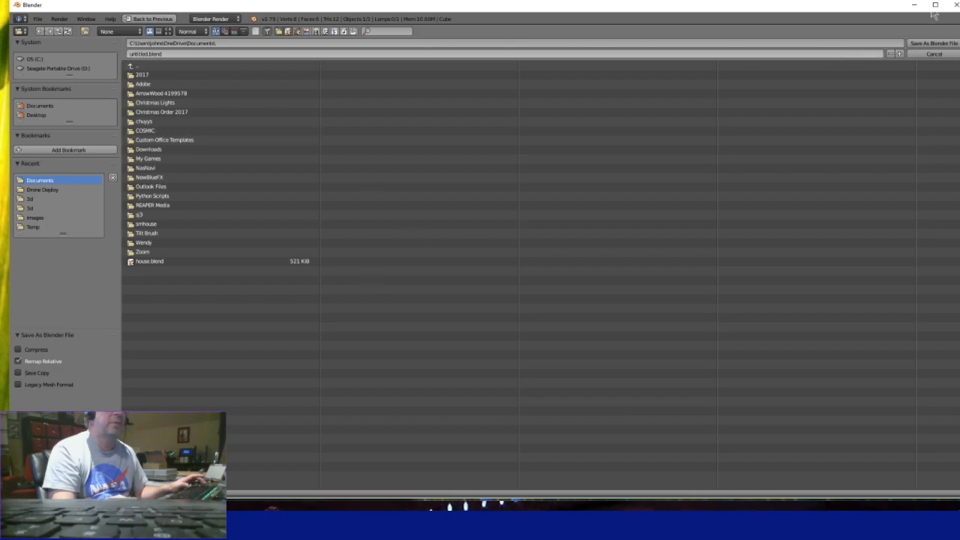
{"action": "left_click", "coordinate": [955, 5]}
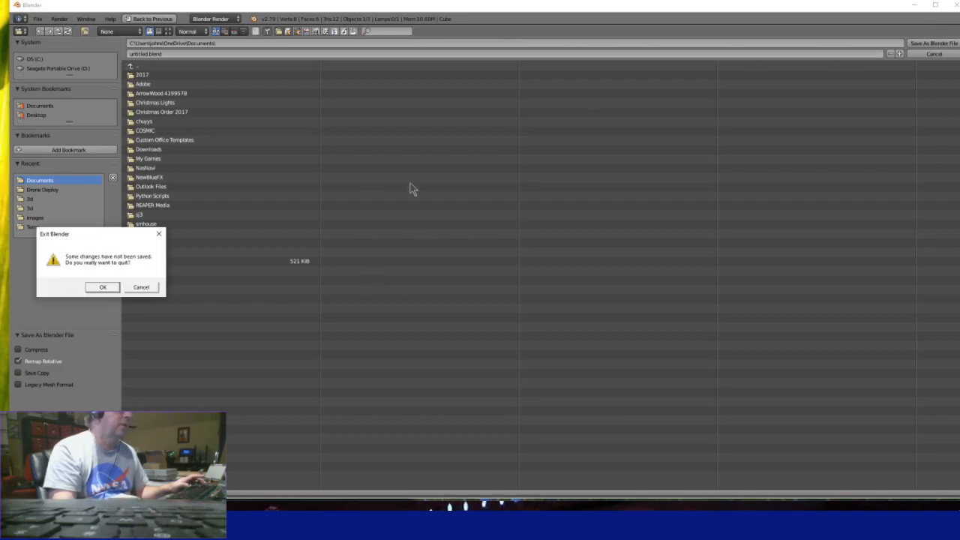
{"action": "left_click", "coordinate": [105, 287]}
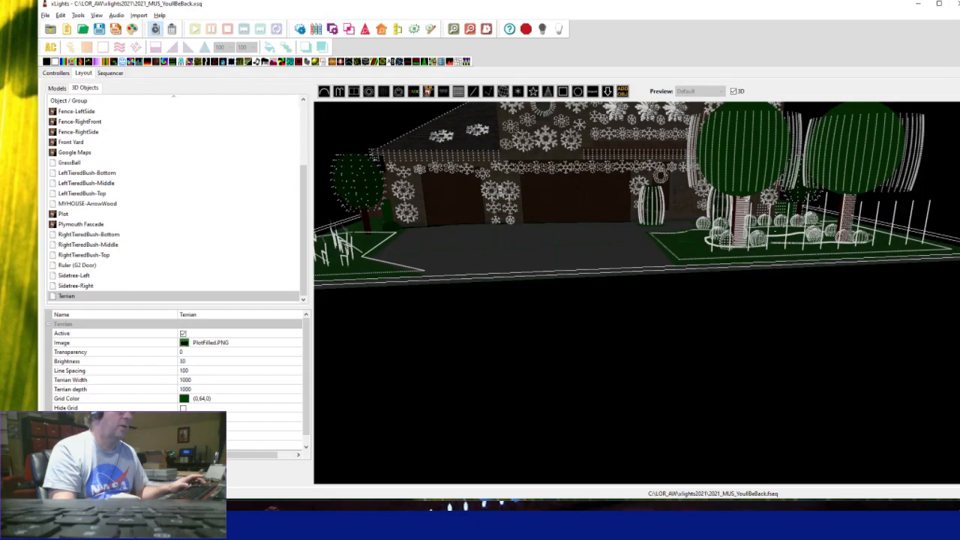
Examine the decorated house, driveway, trees and yard from the garage side, the front and near ground level.
{"action": "left_click_drag", "start_coordinate": [630, 227], "coordinate": [642, 339]}
{"action": "left_click_drag", "start_coordinate": [634, 398], "coordinate": [737, 338]}
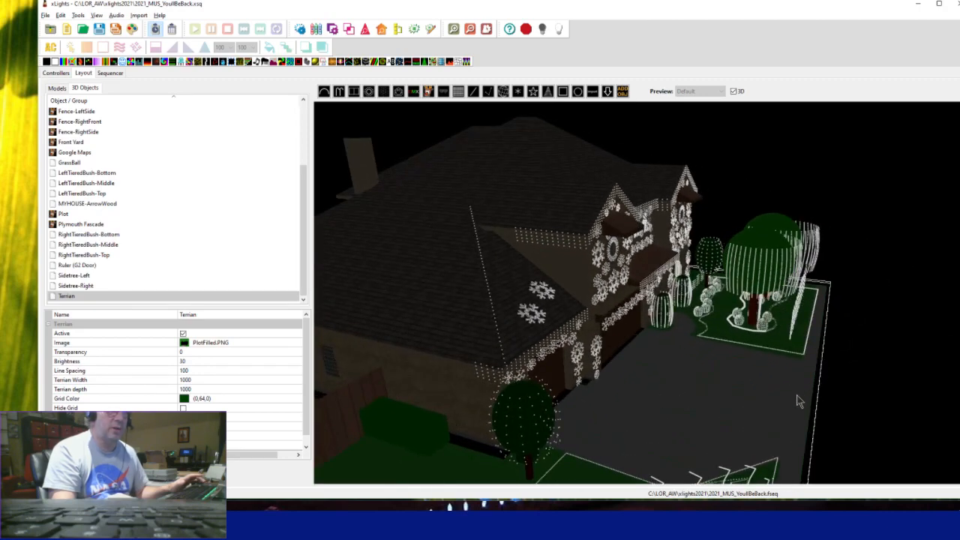
{"action": "left_click_drag", "start_coordinate": [773, 411], "coordinate": [722, 402]}
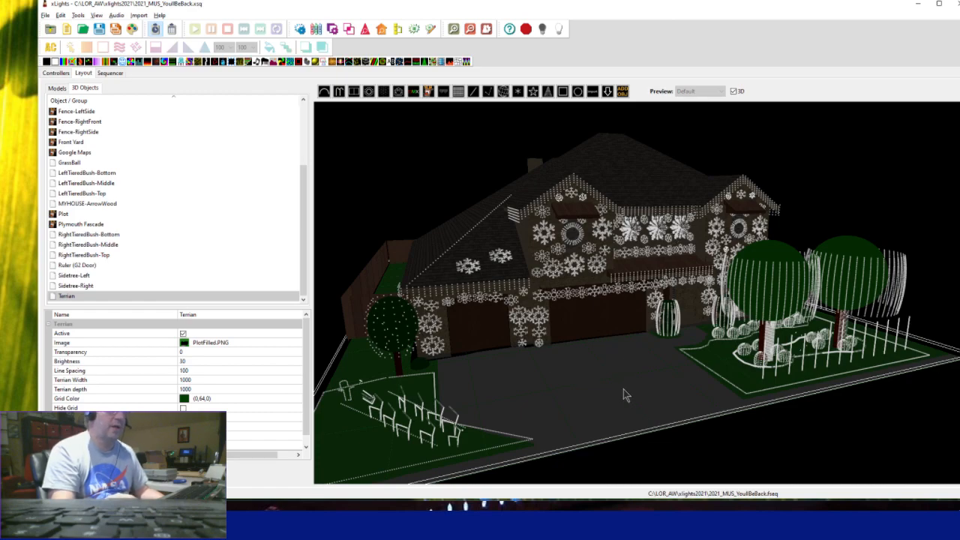
{"action": "left_click_drag", "start_coordinate": [635, 421], "coordinate": [618, 407]}
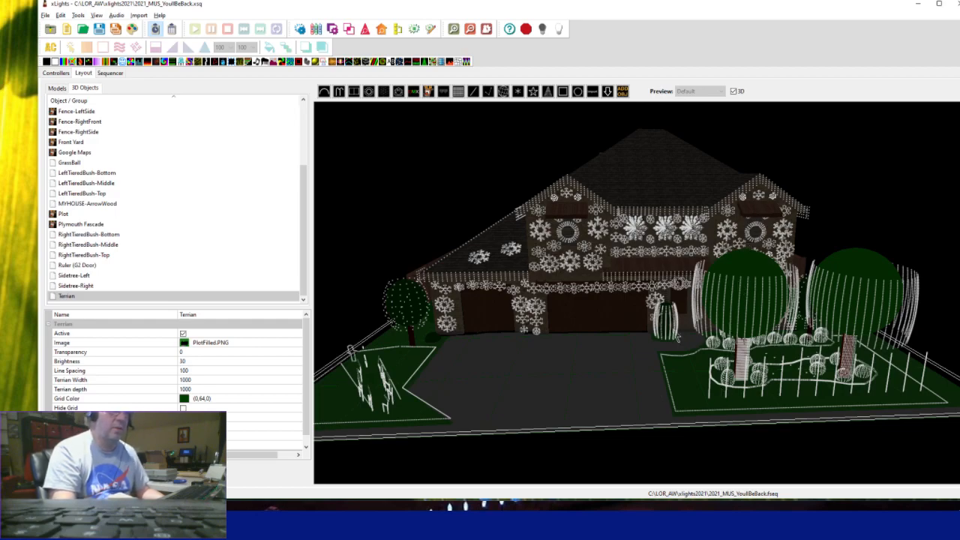
{"action": "left_click_drag", "start_coordinate": [609, 363], "coordinate": [598, 346]}
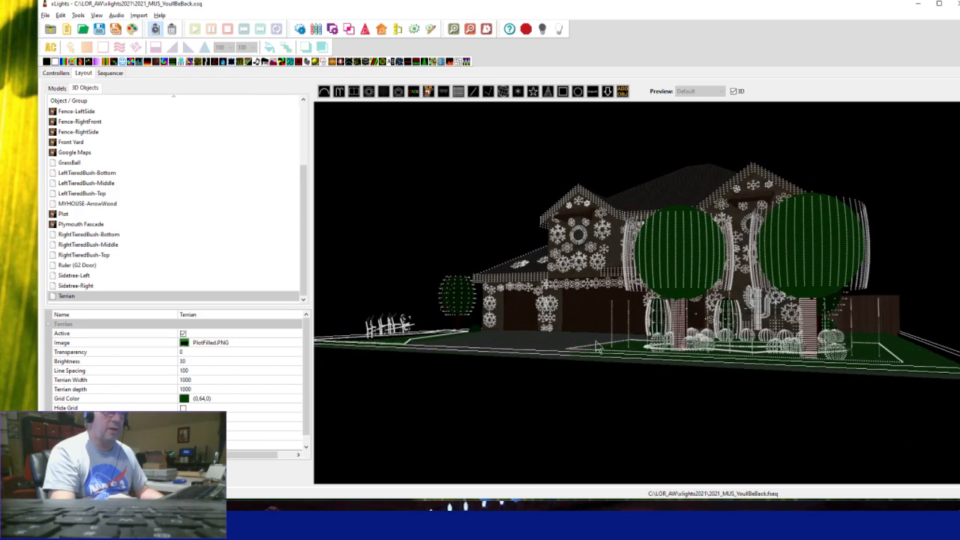
{"action": "scroll", "coordinate": [596, 346], "scroll_direction": "down", "scroll_amount": 4}
{"action": "left_click_drag", "start_coordinate": [553, 417], "coordinate": [546, 380]}
{"action": "scroll", "coordinate": [564, 403], "scroll_direction": "up", "scroll_amount": 1}
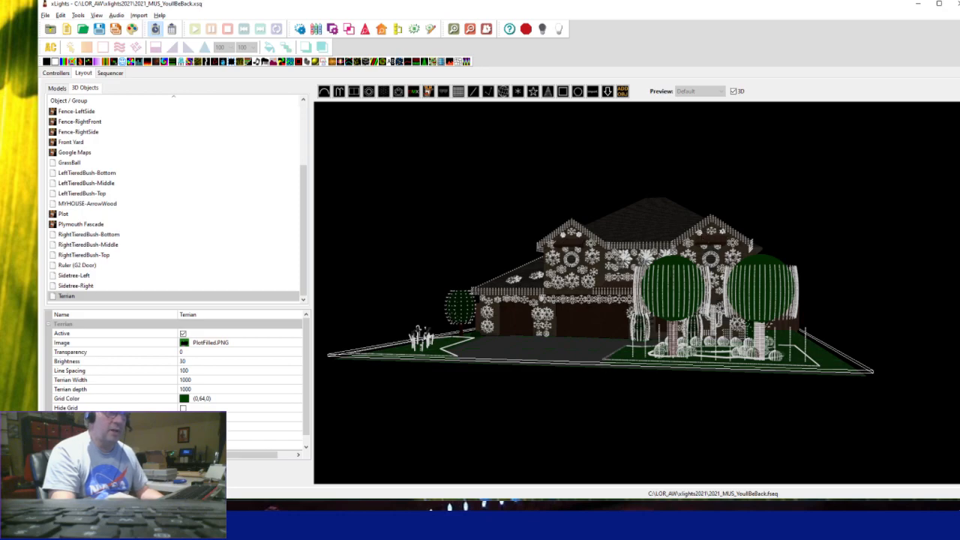
{"action": "mouse_move", "coordinate": [577, 418]}
{"action": "left_mouse_down"}
{"action": "mouse_move", "coordinate": [619, 444]}
{"action": "mouse_move", "coordinate": [587, 432]}
{"action": "left_mouse_up"}
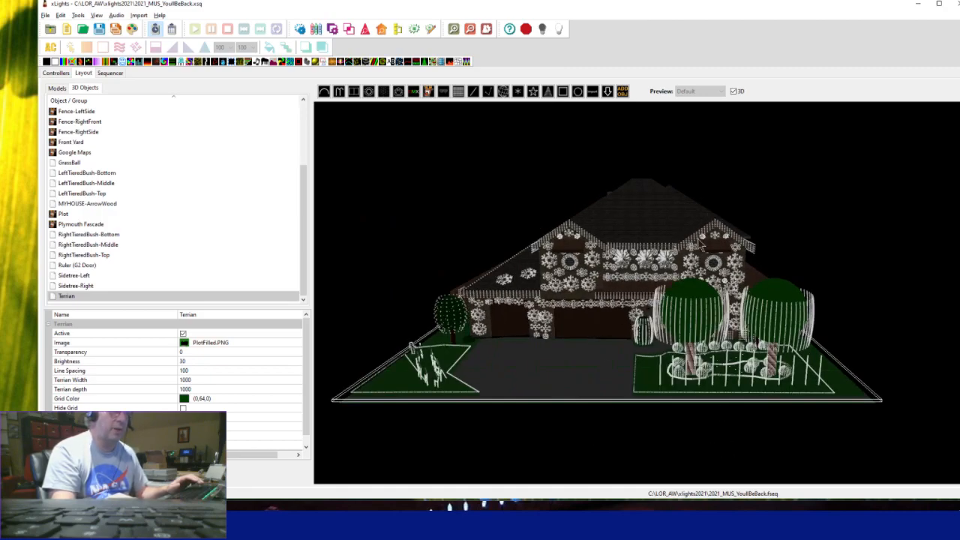
{"action": "left_click_drag", "start_coordinate": [614, 473], "coordinate": [613, 468]}
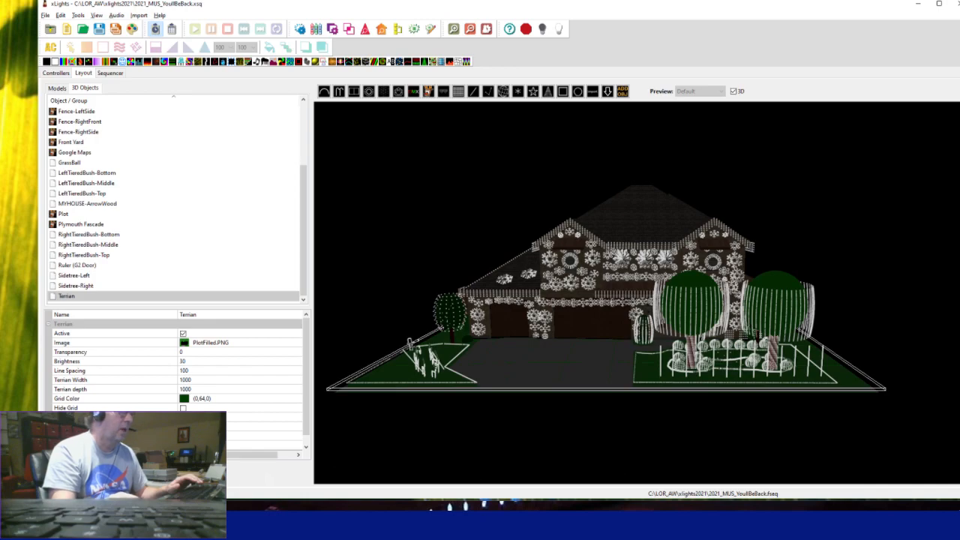
{"action": "left_click_drag", "start_coordinate": [490, 455], "coordinate": [529, 459]}
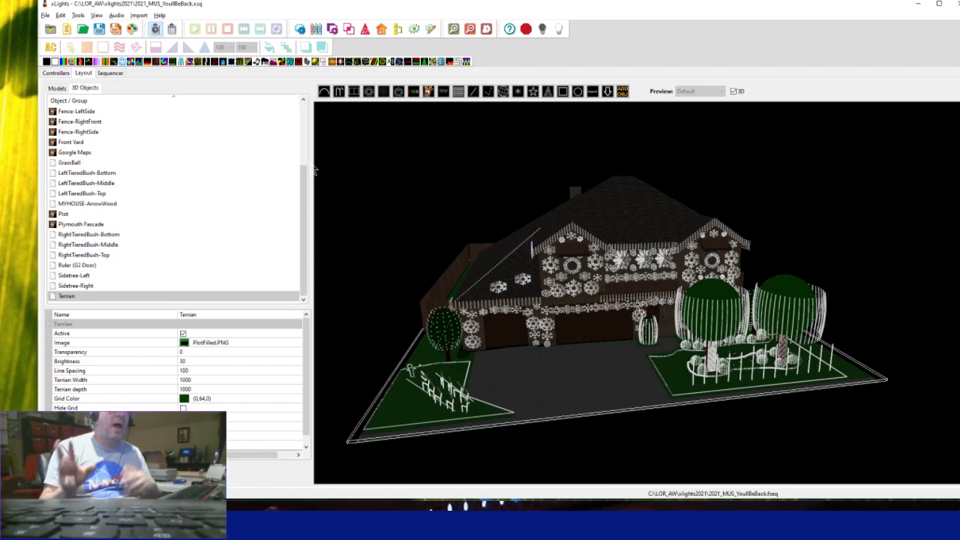
Switch to layoutnotes.txt in Notepad, place it over the layout, and go to the side yard section.
{"action": "left_click", "coordinate": [959, 281]}
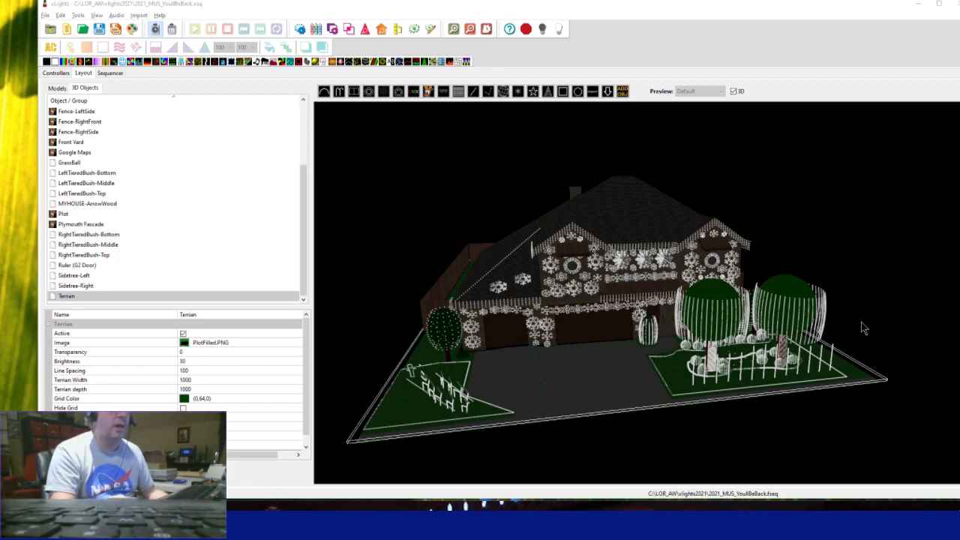
{"action": "left_click_drag", "start_coordinate": [0, 113], "coordinate": [564, 82]}
{"action": "scroll", "coordinate": [523, 285], "scroll_direction": "up", "scroll_amount": 15}
{"action": "scroll", "coordinate": [522, 285], "scroll_direction": "up", "scroll_amount": 18}
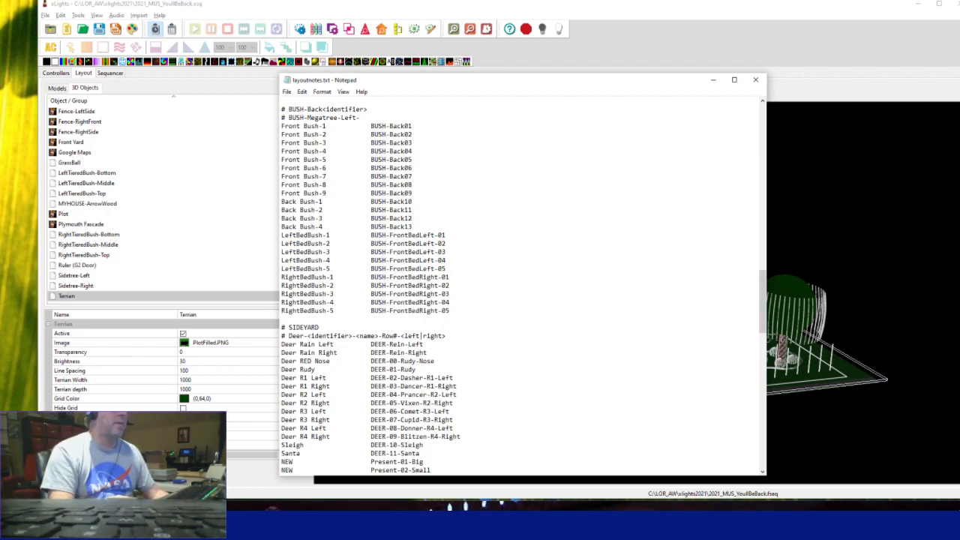
{"action": "scroll", "coordinate": [521, 285], "scroll_direction": "down", "scroll_amount": 4}
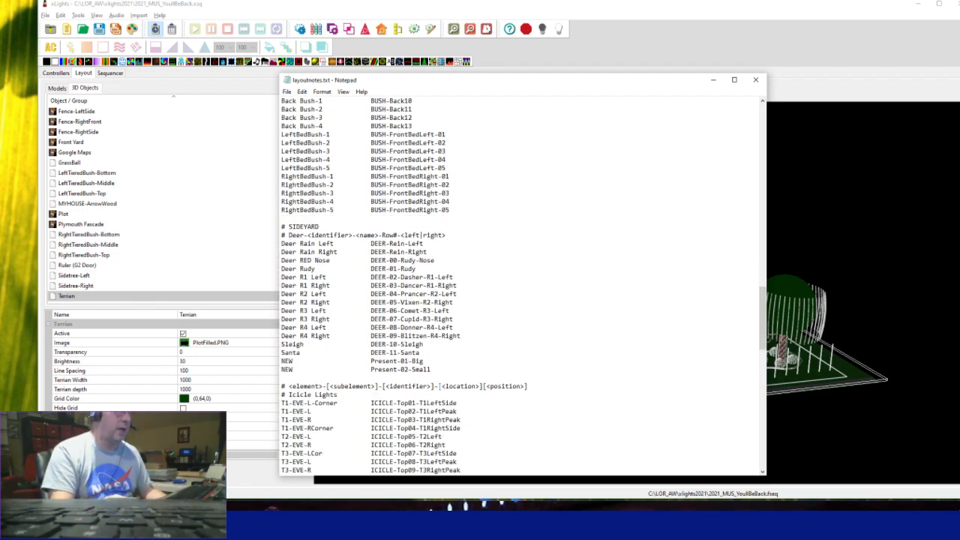
Delete the Present-01-Big and Present-02-Small lines from the side yard list and save the notes.
{"action": "left_click_drag", "start_coordinate": [431, 370], "coordinate": [282, 361]}
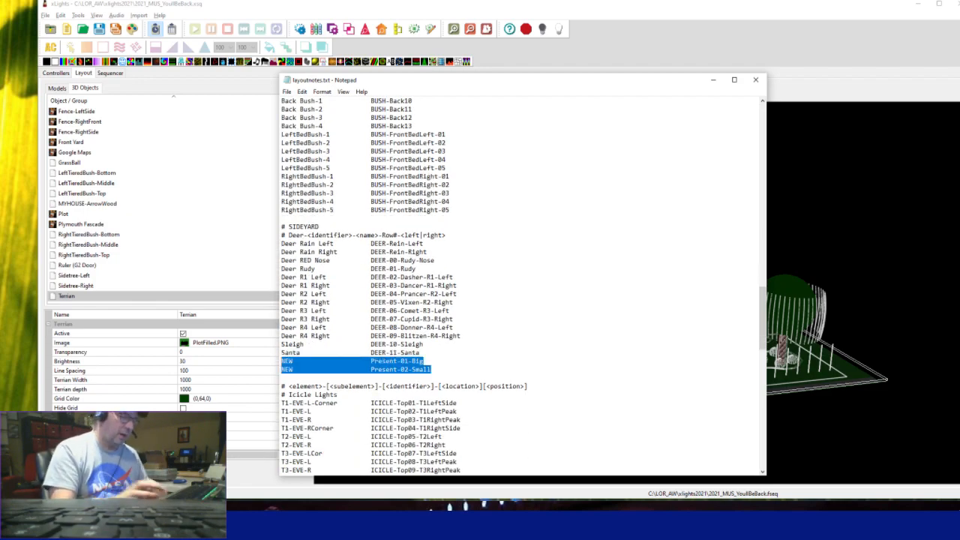
{"action": "key", "text": "Delete"}
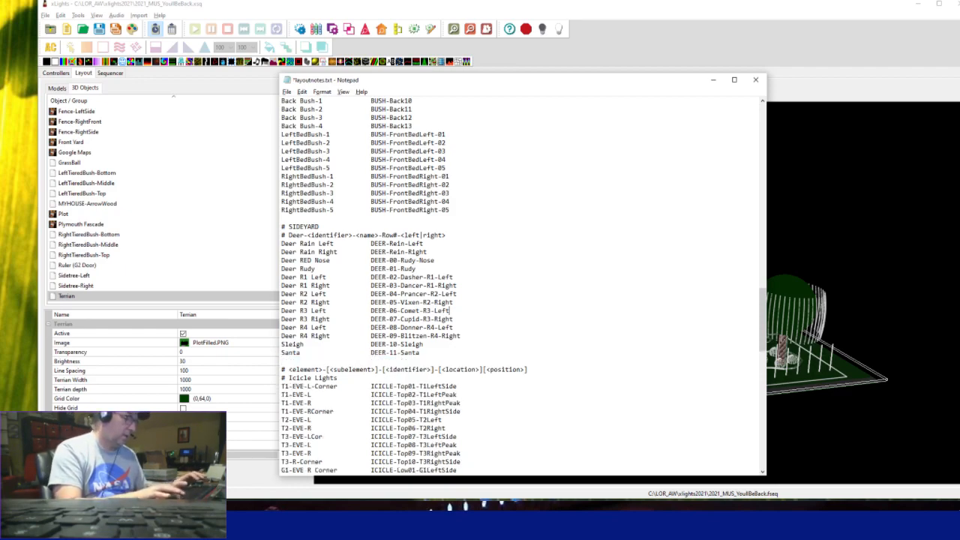
{"action": "key", "text": "alt+f"}
{"action": "key", "text": "s"}
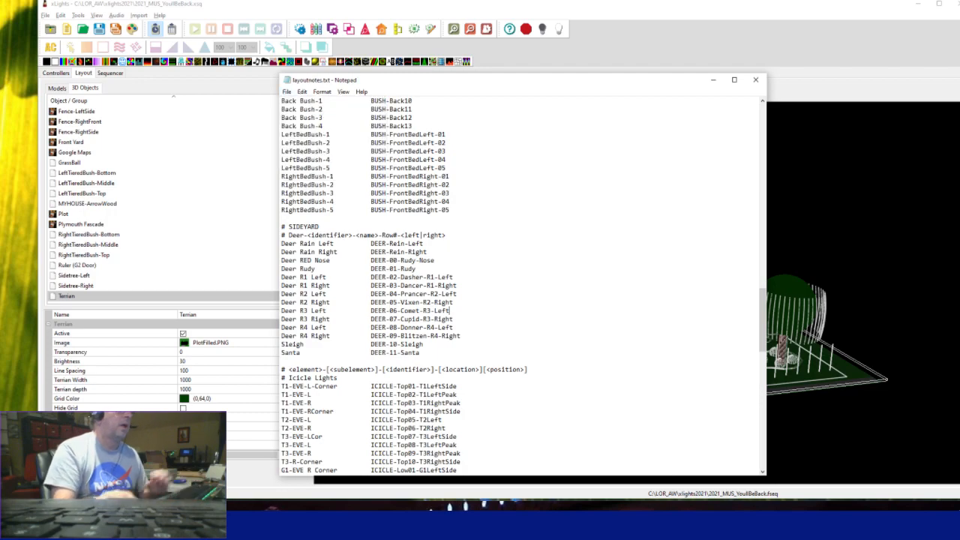
Review the new porch, T1, T3 and T2 model names and the naming conventions in the notes, and close Notepad.
{"action": "scroll", "coordinate": [522, 285], "scroll_direction": "down", "scroll_amount": 20}
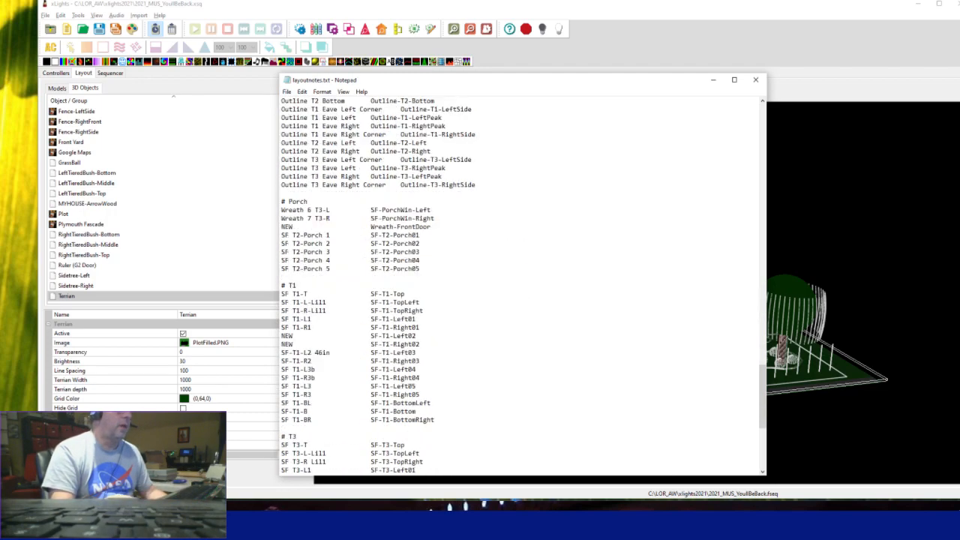
{"action": "left_click_drag", "start_coordinate": [310, 226], "coordinate": [282, 226]}
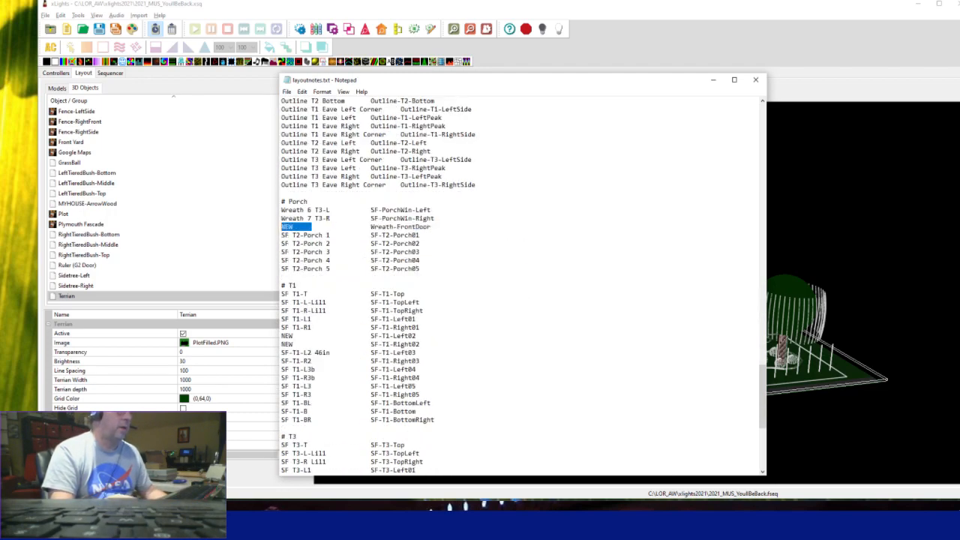
{"action": "left_click", "coordinate": [410, 226]}
{"action": "scroll", "coordinate": [410, 227], "scroll_direction": "down", "scroll_amount": 1}
{"action": "scroll", "coordinate": [410, 227], "scroll_direction": "down", "scroll_amount": 8}
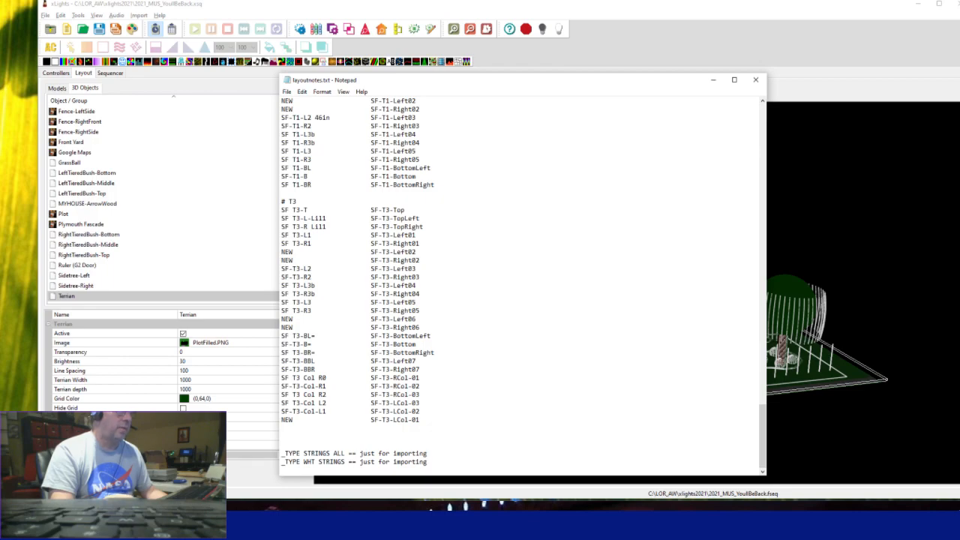
{"action": "scroll", "coordinate": [410, 227], "scroll_direction": "up", "scroll_amount": 20}
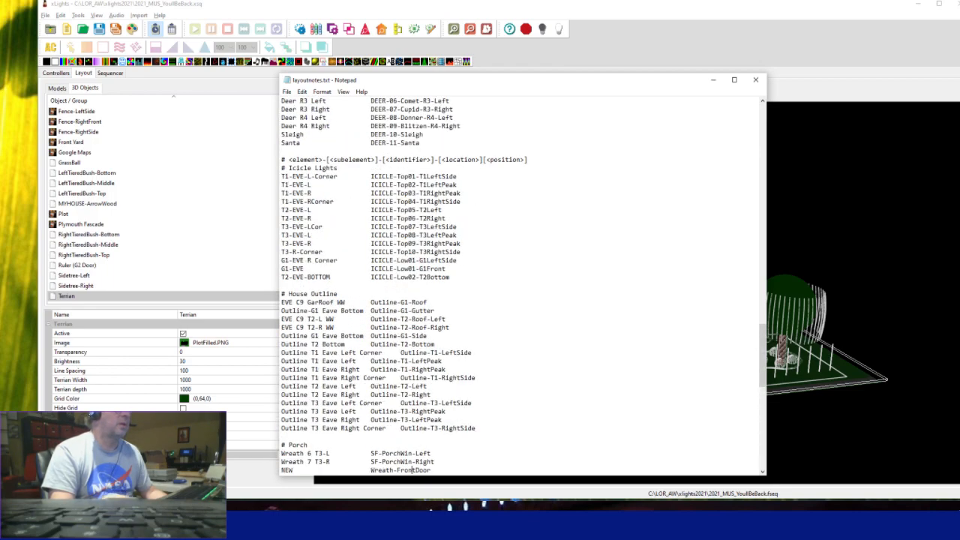
{"action": "scroll", "coordinate": [410, 227], "scroll_direction": "up", "scroll_amount": 5}
{"action": "scroll", "coordinate": [521, 284], "scroll_direction": "up", "scroll_amount": 20}
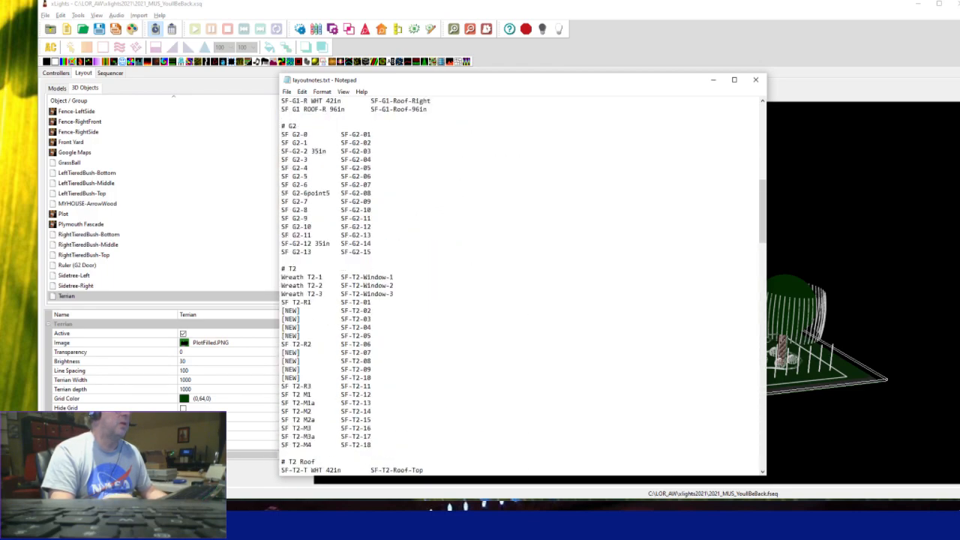
{"action": "scroll", "coordinate": [521, 284], "scroll_direction": "up", "scroll_amount": 2}
{"action": "scroll", "coordinate": [521, 285], "scroll_direction": "up", "scroll_amount": 7}
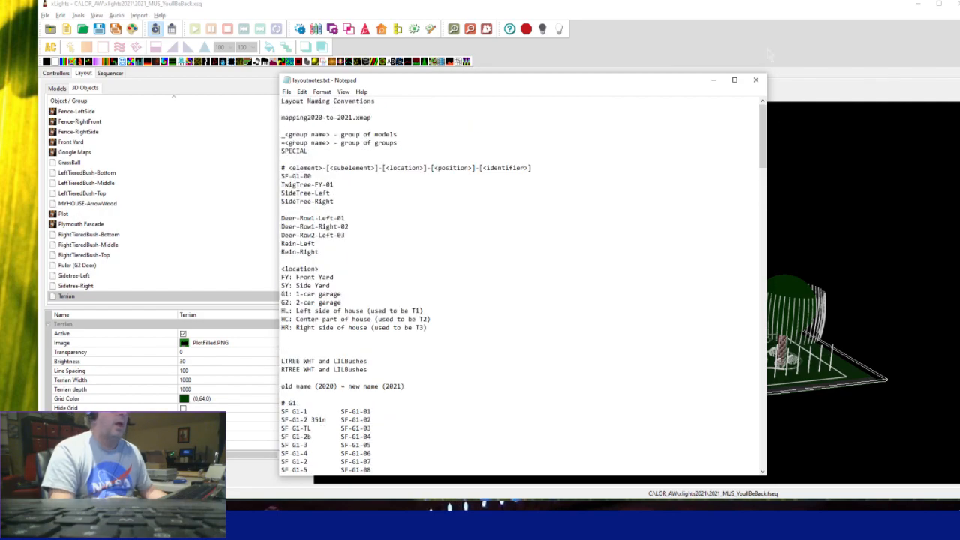
{"action": "left_click", "coordinate": [755, 79]}
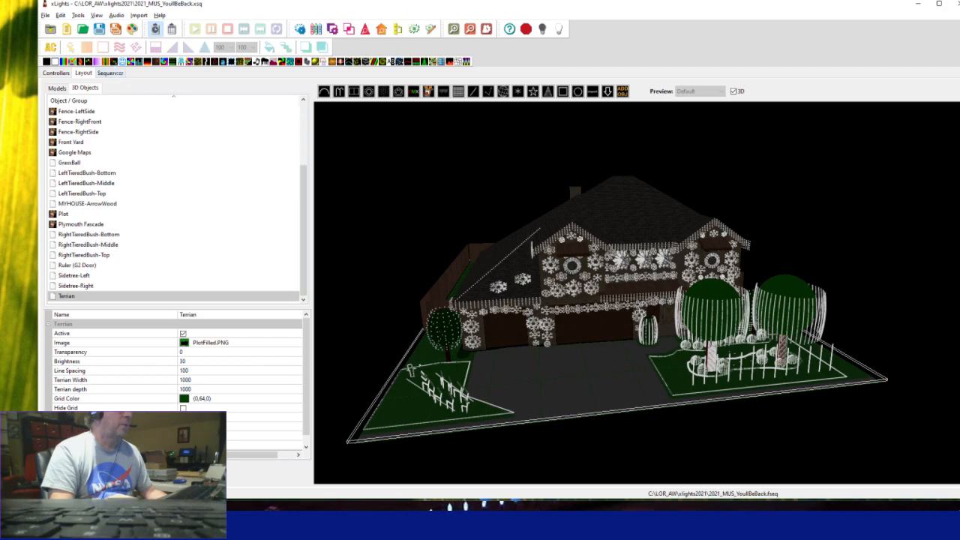
Show the sequencer in xLights and load the TWITCH perspective.
{"action": "left_click", "coordinate": [110, 73]}
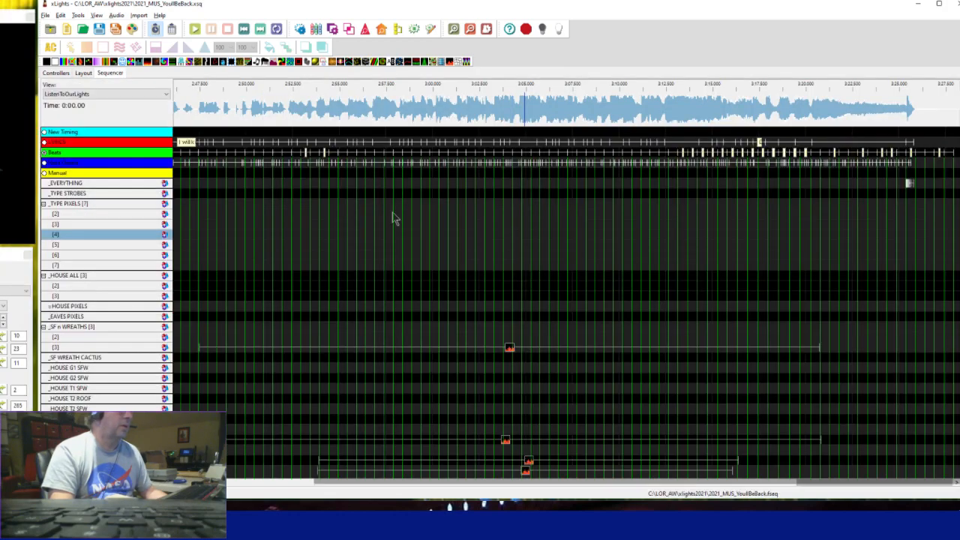
{"action": "left_click", "coordinate": [78, 15]}
{"action": "left_click", "coordinate": [96, 15]}
{"action": "left_click", "coordinate": [97, 15]}
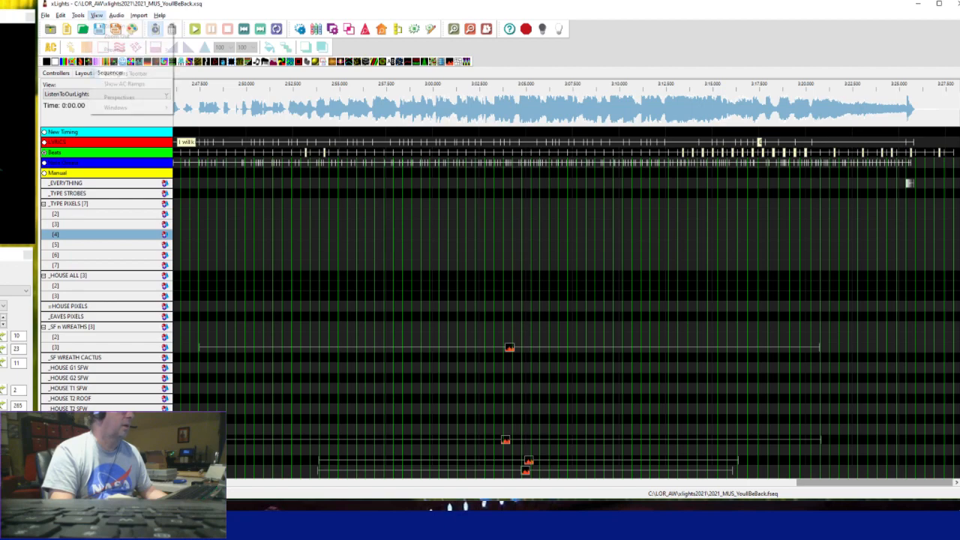
{"action": "mouse_move", "coordinate": [132, 98]}
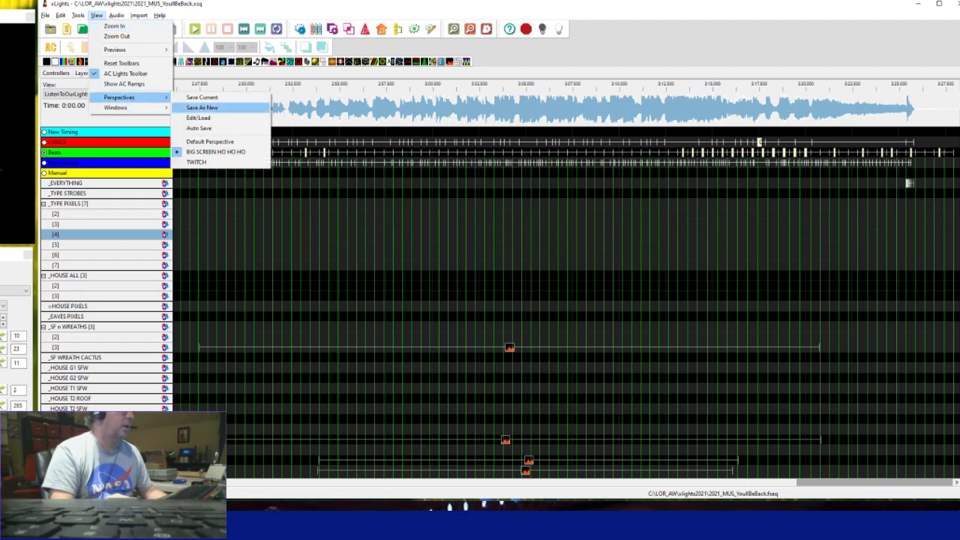
{"action": "left_click", "coordinate": [218, 160]}
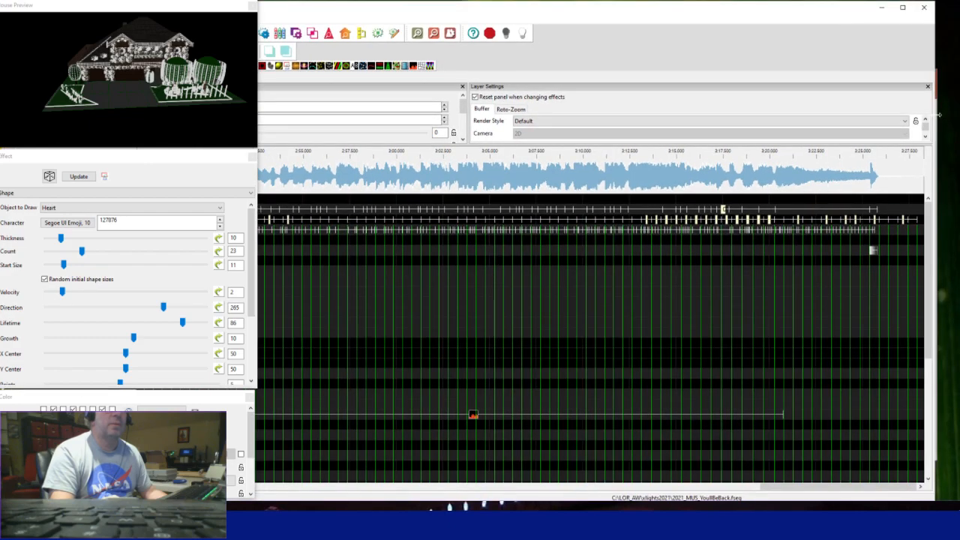
Position the main xLights window beside the house preview and effect windows, and save the sequence.
{"action": "left_click_drag", "start_coordinate": [839, 115], "coordinate": [694, 122]}
{"action": "left_click_drag", "start_coordinate": [356, 12], "coordinate": [634, 17]}
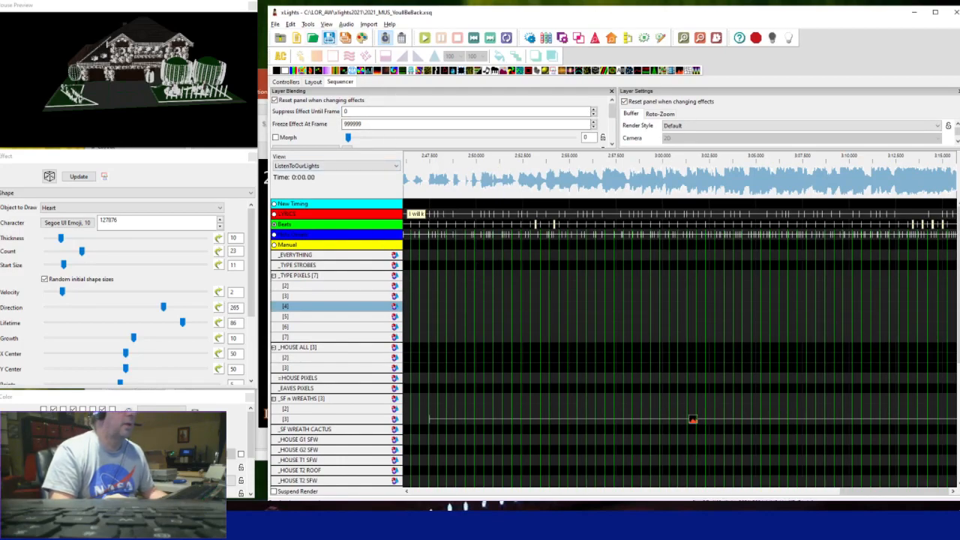
{"action": "left_click", "coordinate": [329, 38]}
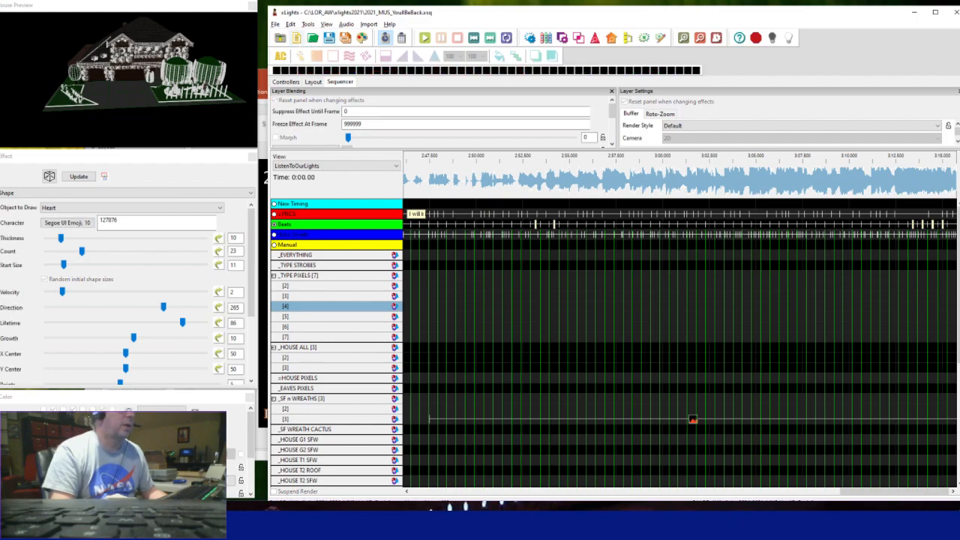
Switch to File Explorer, open the xlights2020 folder in LOR_AW, and select Xmas Caramelldansen.mp3.
{"action": "key", "text": "alt+Tab"}
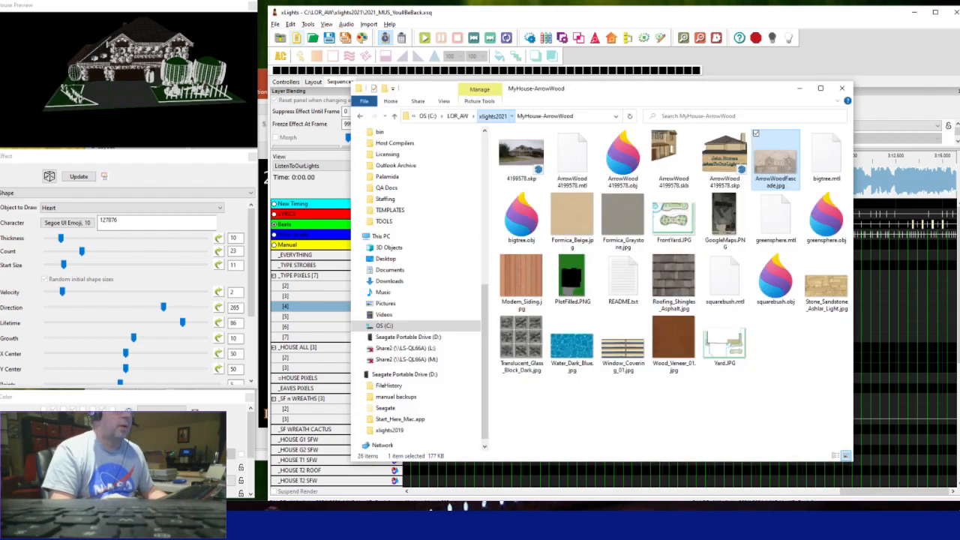
{"action": "left_click", "coordinate": [494, 115]}
{"action": "left_click", "coordinate": [485, 116]}
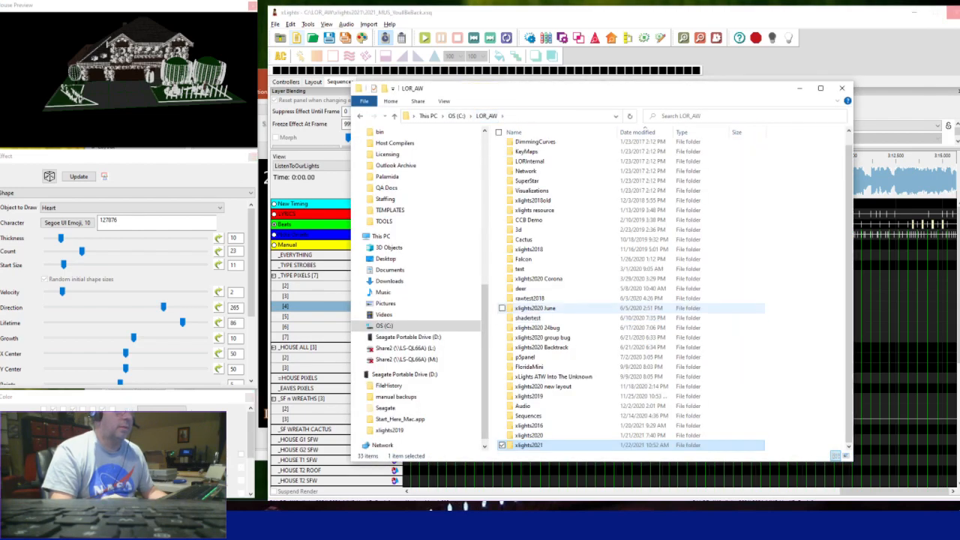
{"action": "key", "text": "Up"}
{"action": "key", "text": "Return"}
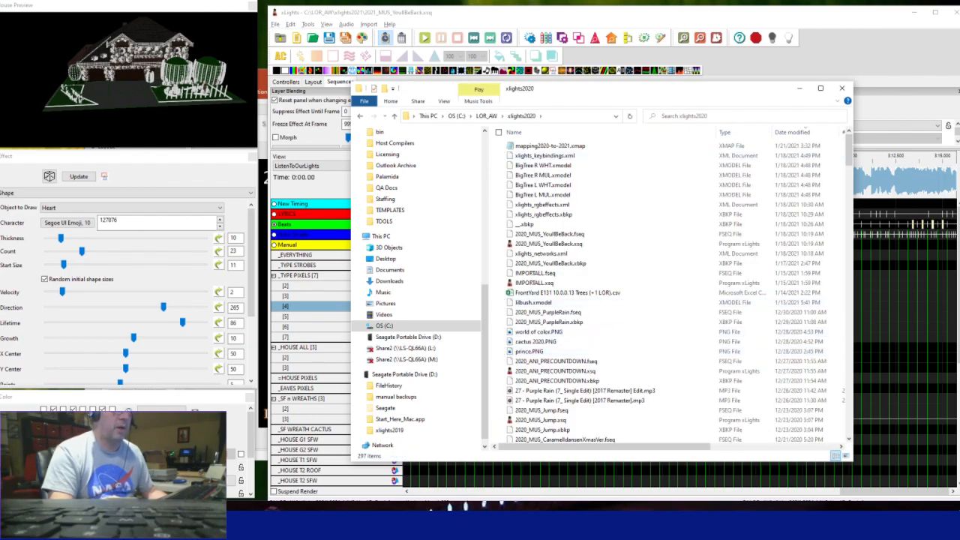
{"action": "scroll", "coordinate": [599, 213], "scroll_direction": "down", "scroll_amount": 10}
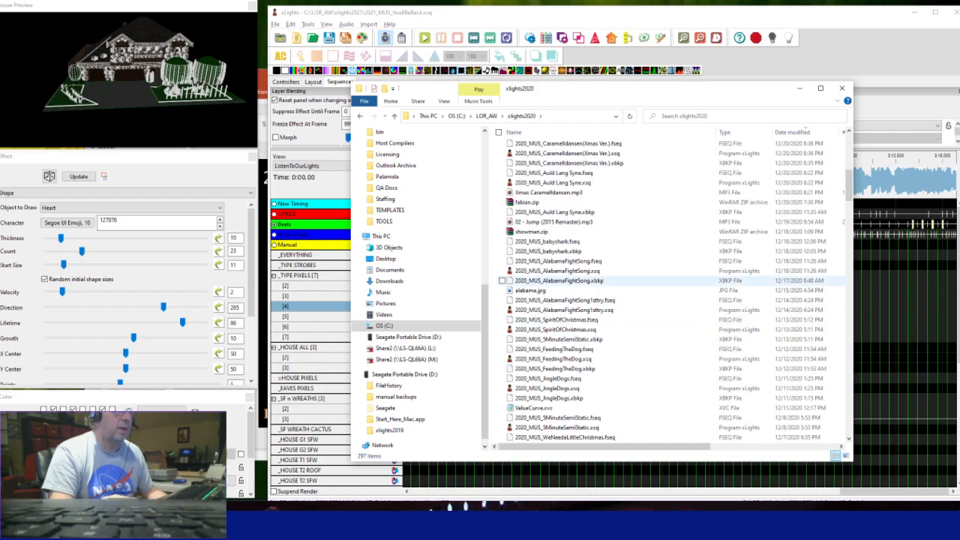
{"action": "left_click", "coordinate": [547, 192]}
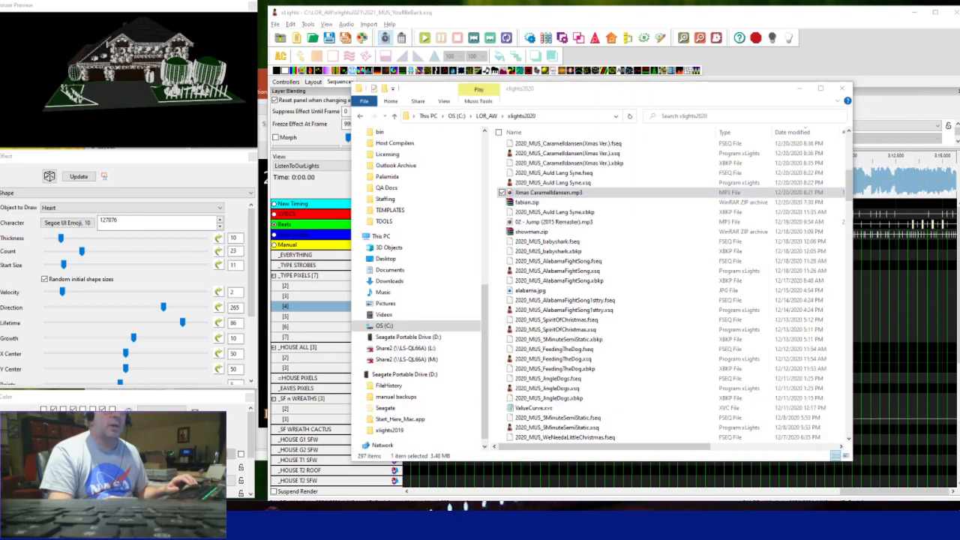
Open the xlights2021 folder in a second File Explorer window and arrange both windows so their file lists are accessible.
{"action": "right_click", "coordinate": [958, 188]}
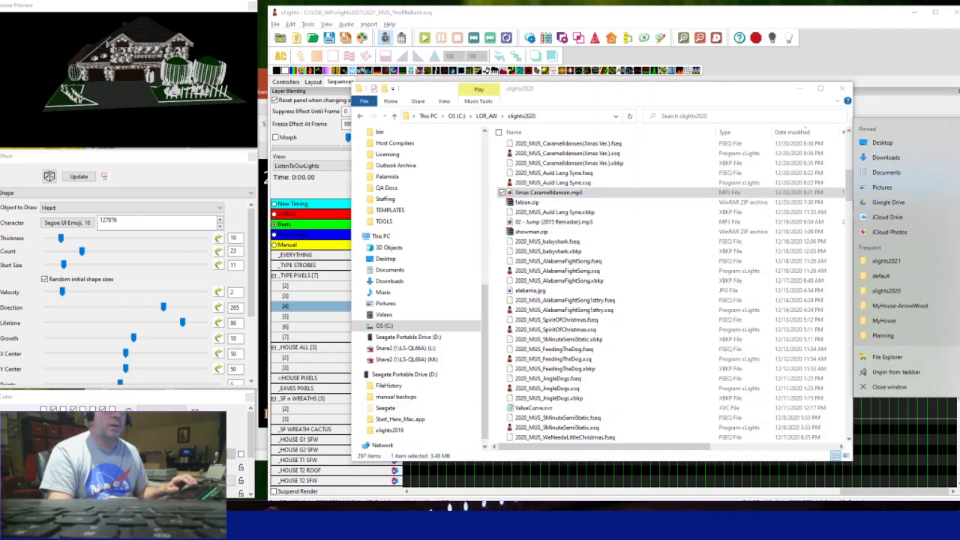
{"action": "left_click", "coordinate": [908, 263]}
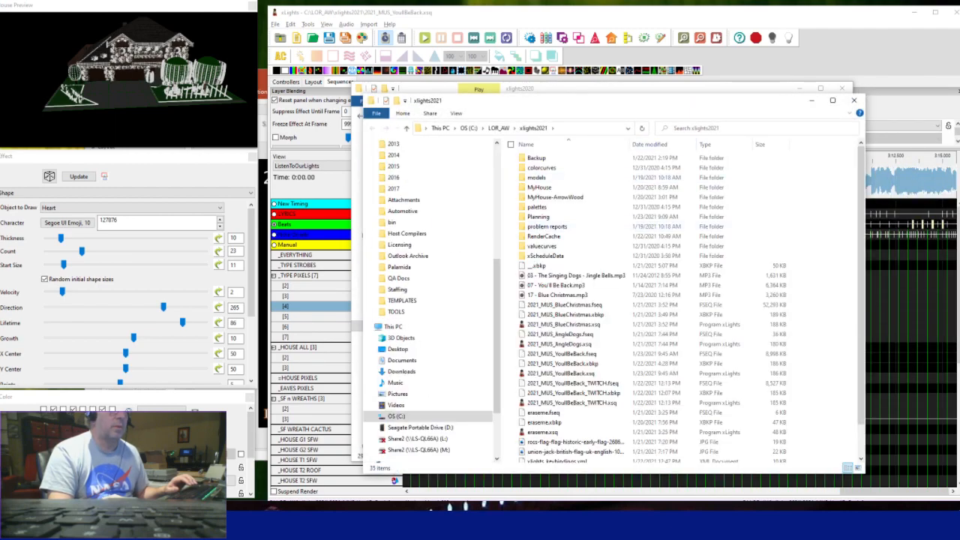
{"action": "left_click_drag", "start_coordinate": [599, 100], "coordinate": [704, 171]}
{"action": "left_click_drag", "start_coordinate": [675, 89], "coordinate": [591, 42]}
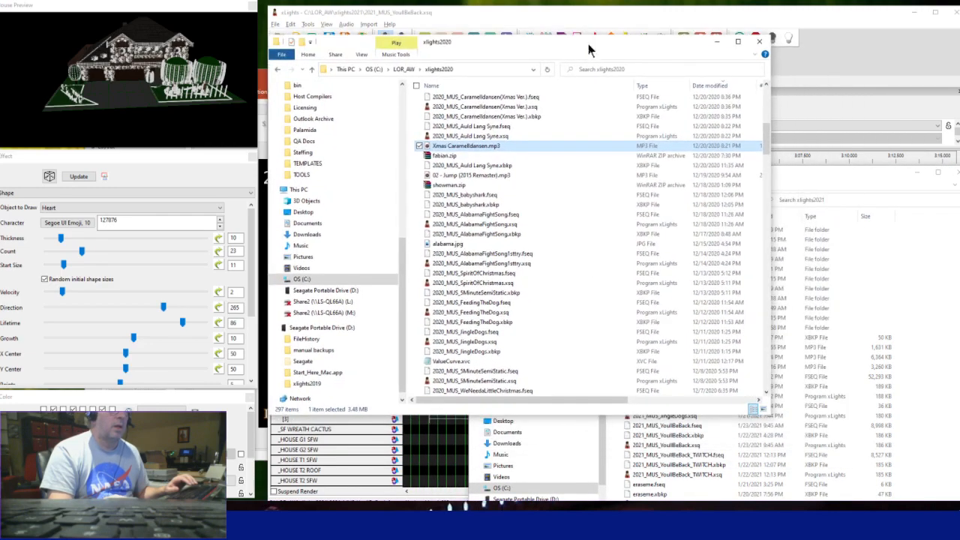
{"action": "right_click", "coordinate": [475, 146]}
{"action": "left_click", "coordinate": [321, 326]}
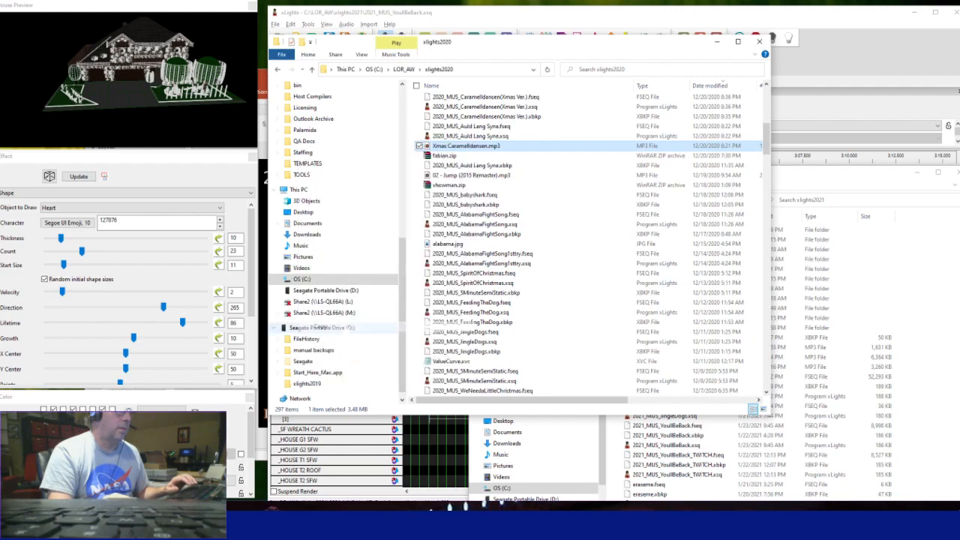
{"action": "left_click", "coordinate": [817, 289]}
{"action": "right_click", "coordinate": [757, 425]}
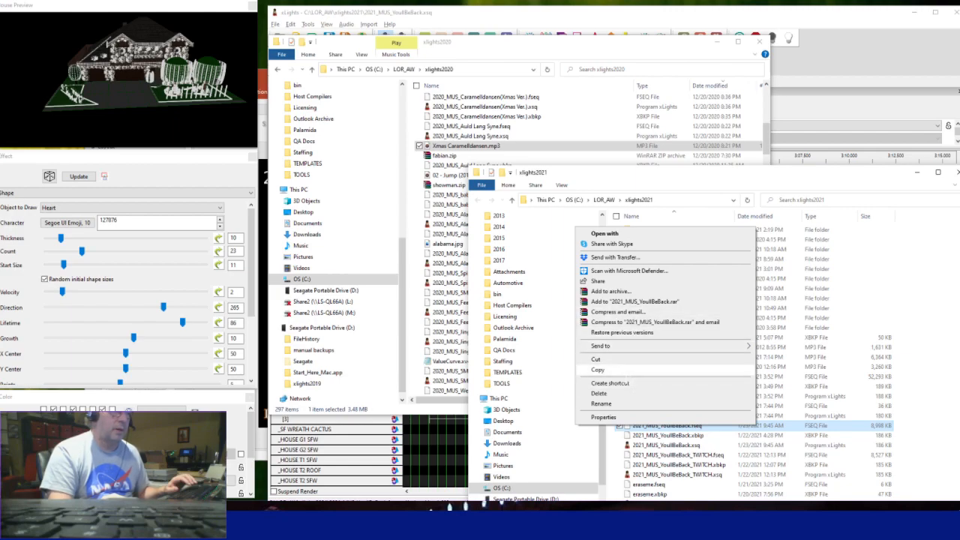
Copy Xmas Caramelldansen.mp3 from xlights2020 into the xlights2021 folder and close the xlights2020 window.
{"action": "left_click", "coordinate": [447, 147]}
{"action": "right_click", "coordinate": [446, 147]}
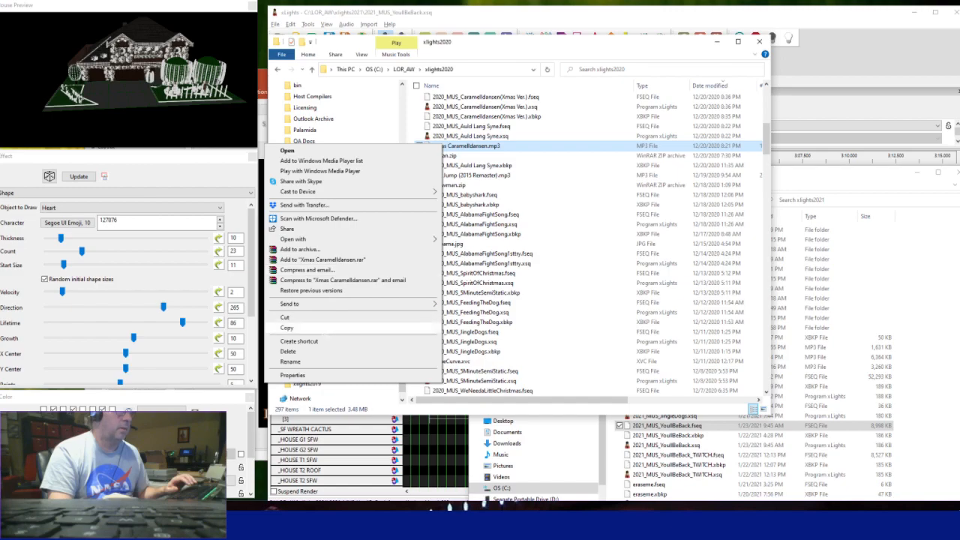
{"action": "left_click", "coordinate": [286, 328]}
{"action": "left_click", "coordinate": [667, 435]}
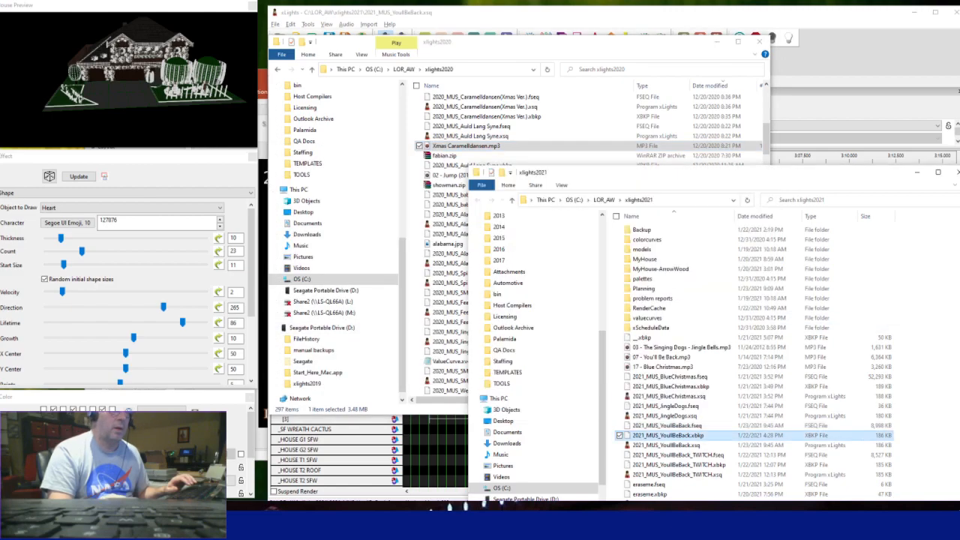
{"action": "right_click", "coordinate": [679, 438]}
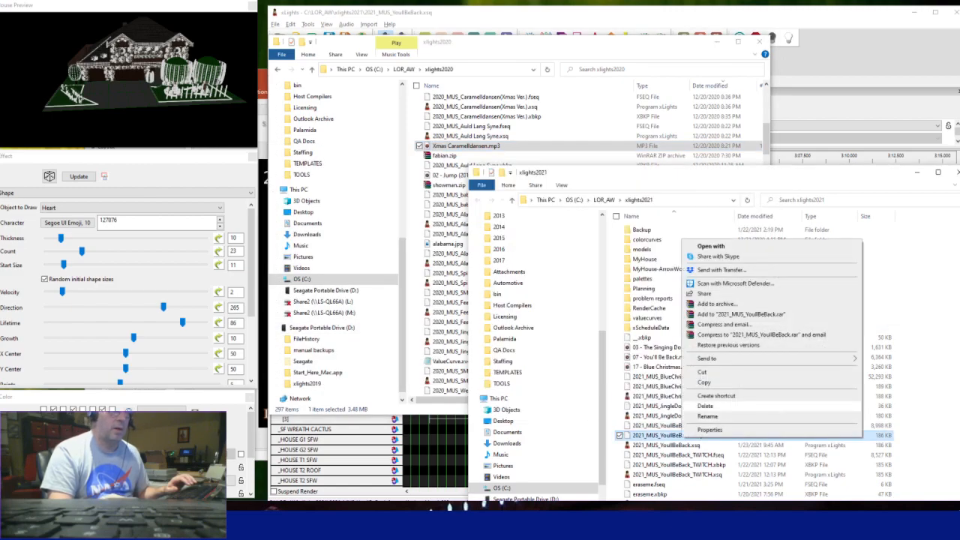
{"action": "left_click", "coordinate": [720, 422]}
{"action": "right_click", "coordinate": [821, 271]}
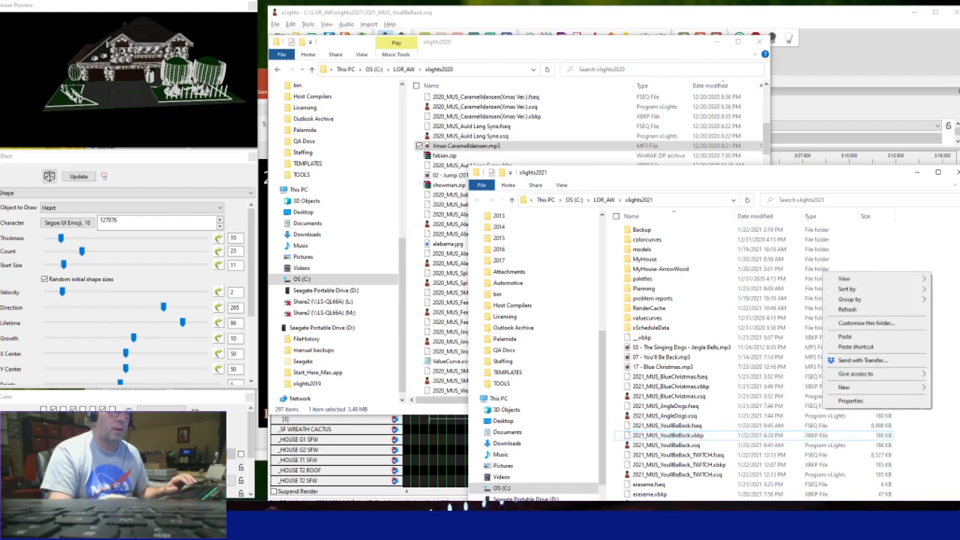
{"action": "left_click", "coordinate": [836, 336]}
{"action": "scroll", "coordinate": [753, 360], "scroll_direction": "down", "scroll_amount": 2}
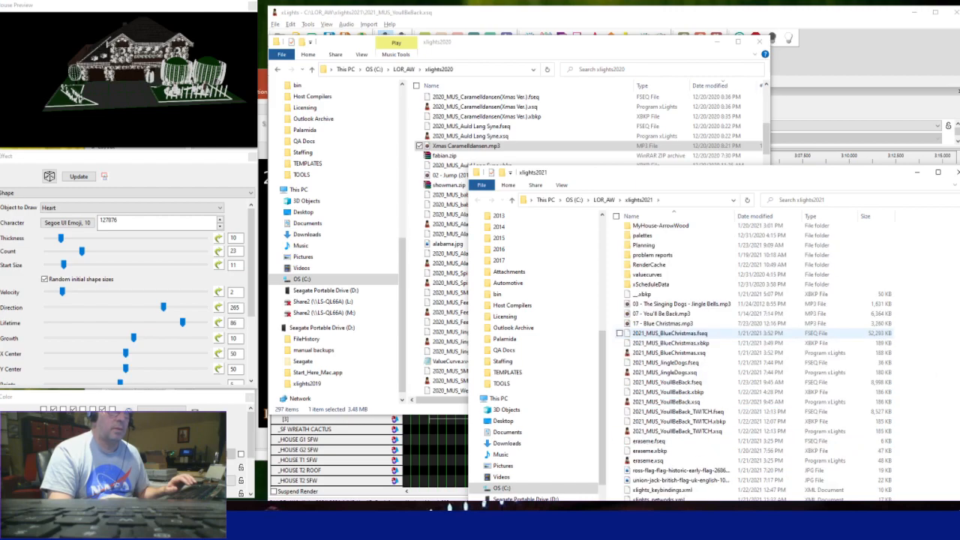
{"action": "left_click", "coordinate": [759, 42]}
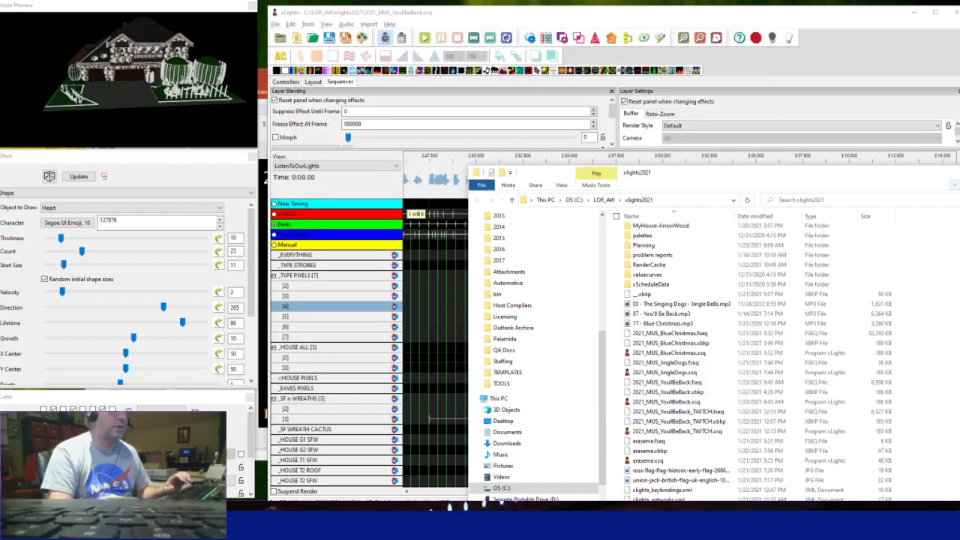
Close the File Explorer window and create a new musical sequence from Xmas Caramelldansen.mp3 in the xlights2021 folder.
{"action": "left_click", "coordinate": [957, 173]}
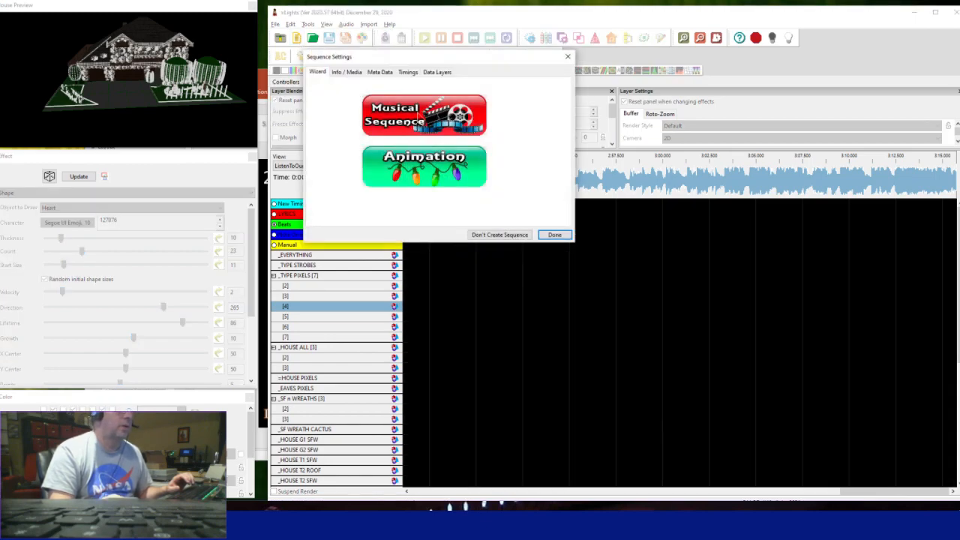
{"action": "left_click", "coordinate": [424, 116]}
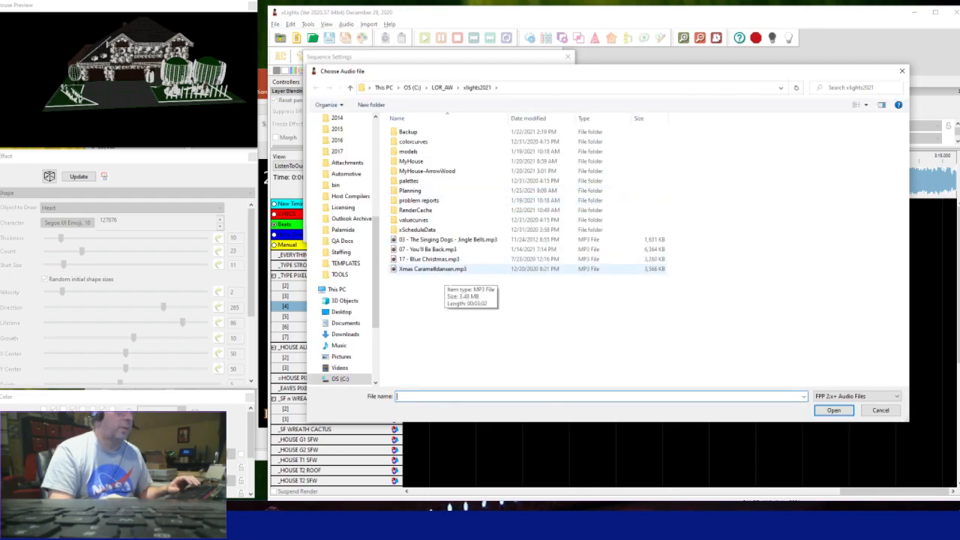
{"action": "left_click", "coordinate": [442, 268]}
{"action": "left_click", "coordinate": [819, 411]}
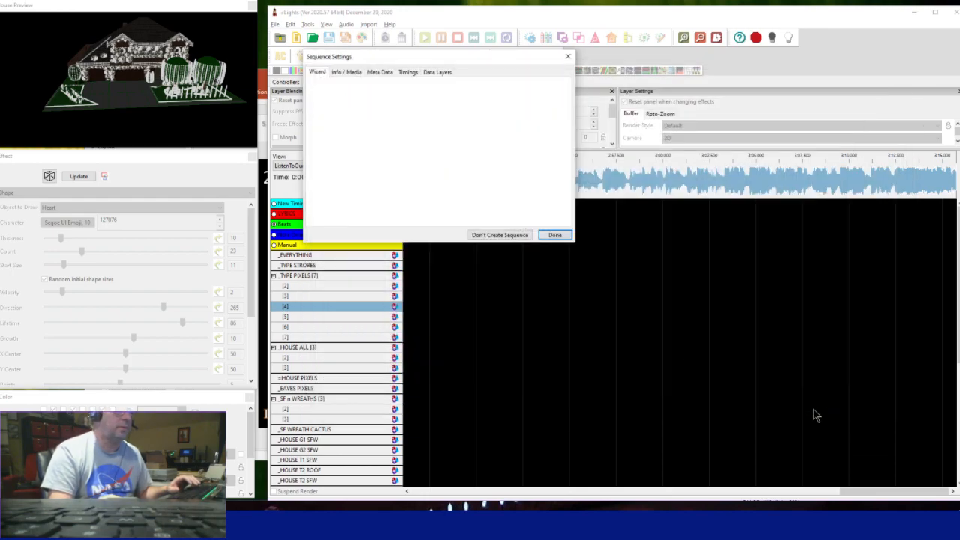
{"action": "left_click", "coordinate": [440, 109]}
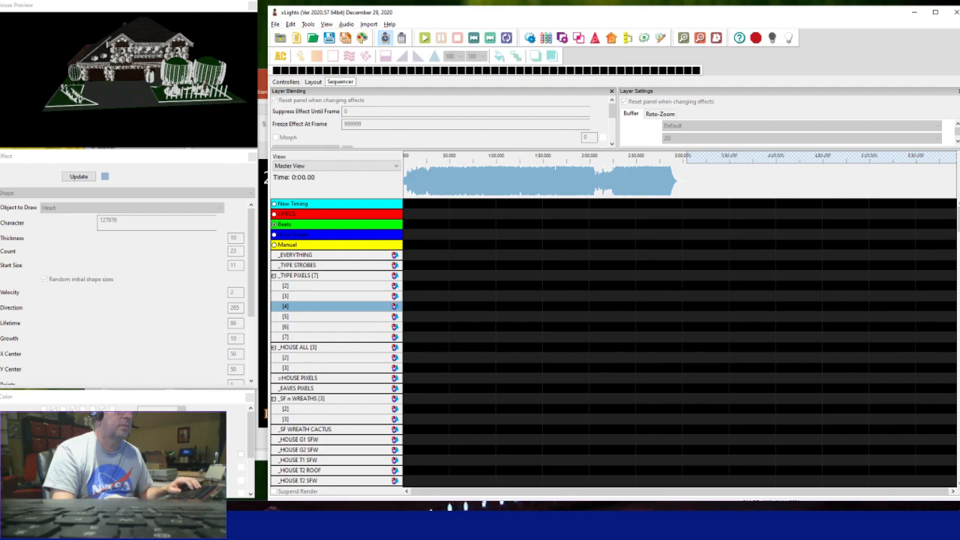
Start an effects import from 2020_MUS_CaramelldansenXmasVer.xsq in the LOR_AW xlights2020 folder.
{"action": "left_click", "coordinate": [390, 35]}
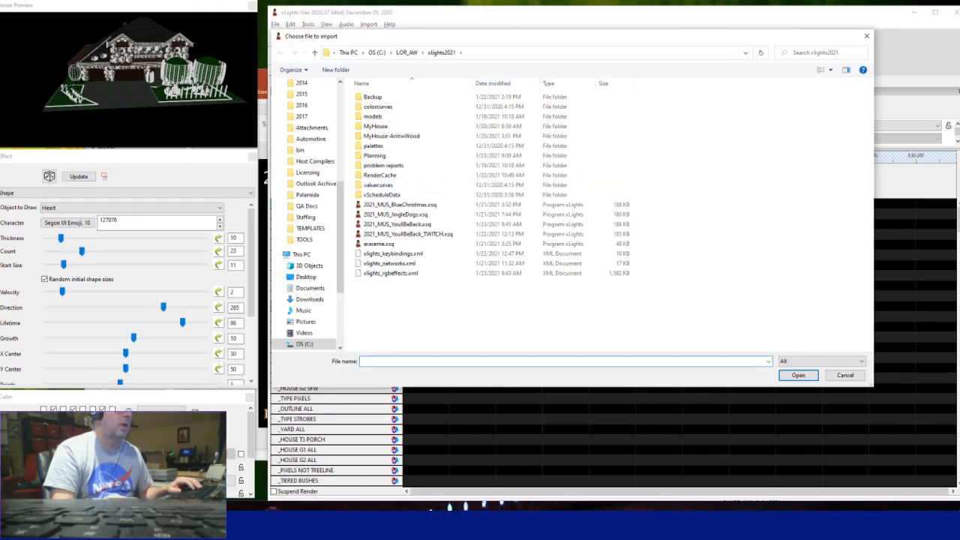
{"action": "left_click", "coordinate": [406, 53]}
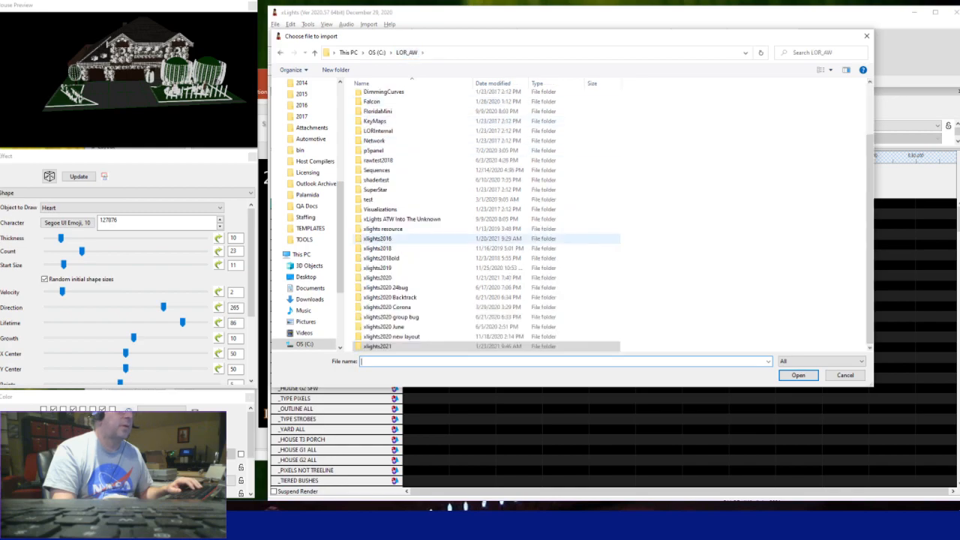
{"action": "left_click", "coordinate": [382, 277]}
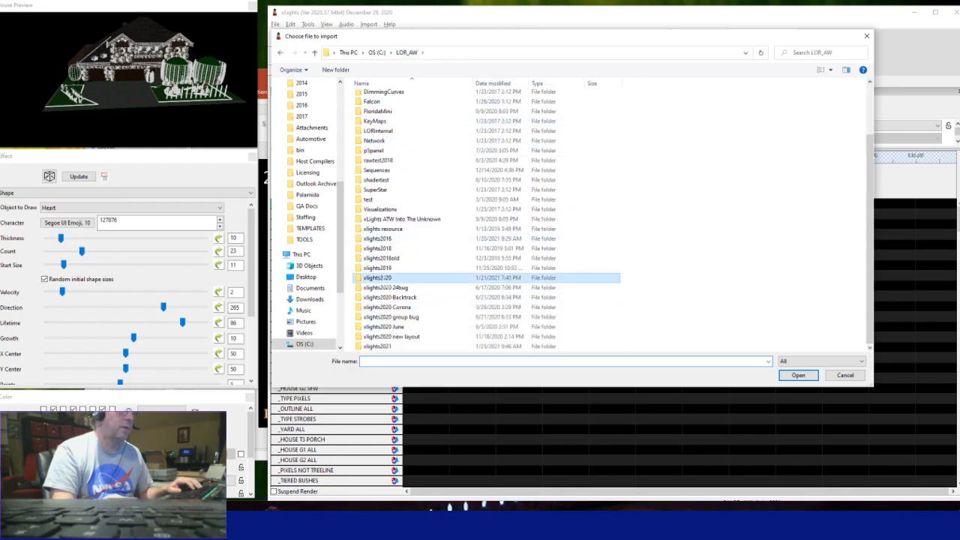
{"action": "double_click", "coordinate": [382, 278]}
{"action": "scroll", "coordinate": [480, 238], "scroll_direction": "down", "scroll_amount": 11}
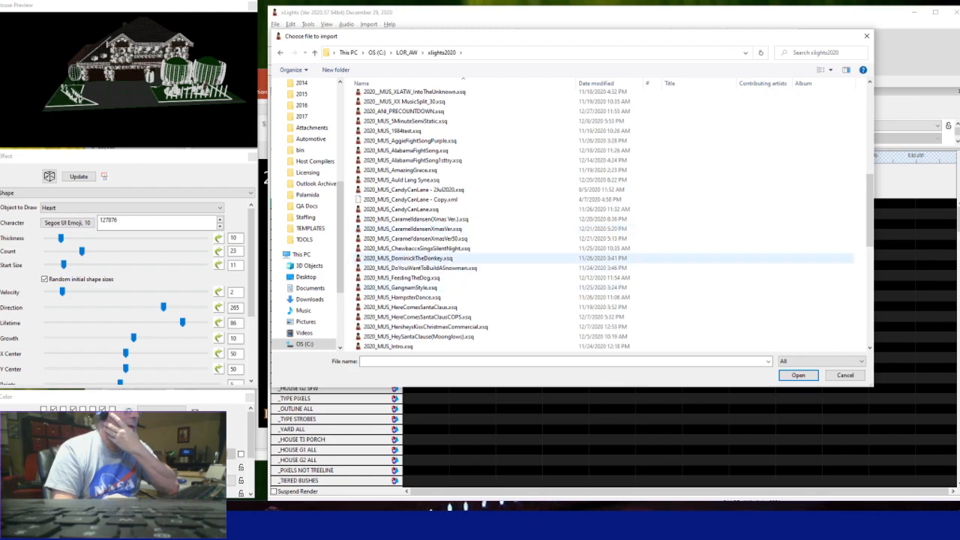
{"action": "left_click", "coordinate": [413, 231]}
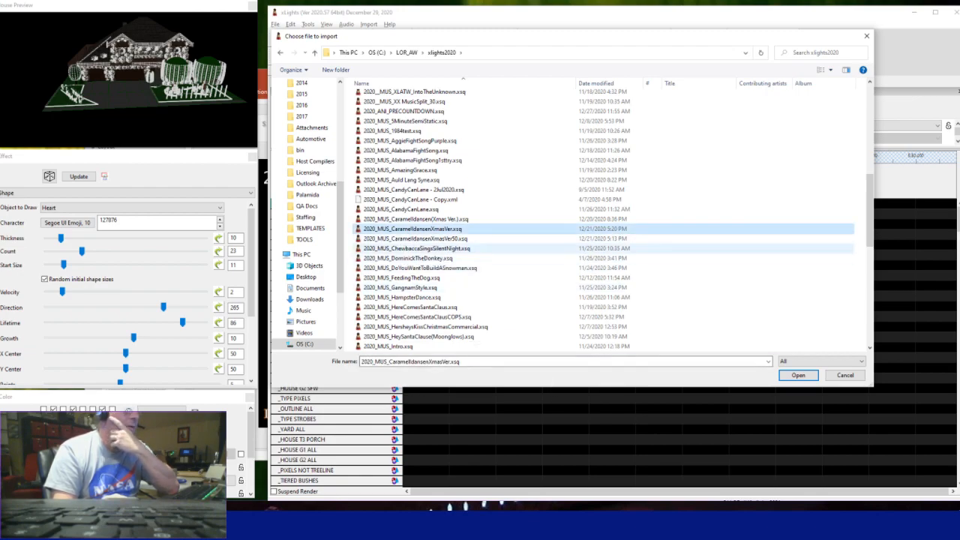
{"action": "left_click", "coordinate": [797, 375]}
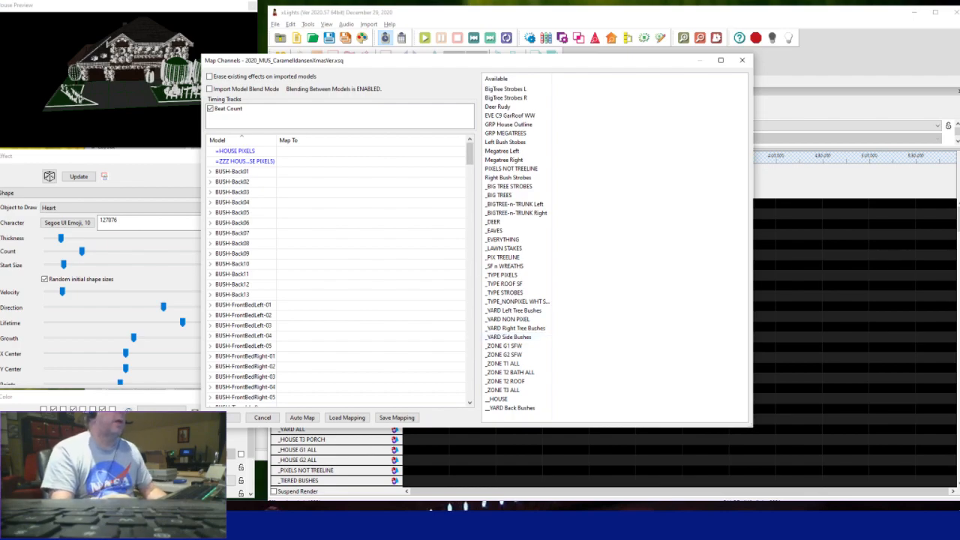
Move the channel mapping dialog clear of the effect settings and load the mapping file mapping2020-to-2021.xmap.
{"action": "left_click_drag", "start_coordinate": [435, 60], "coordinate": [503, 59]}
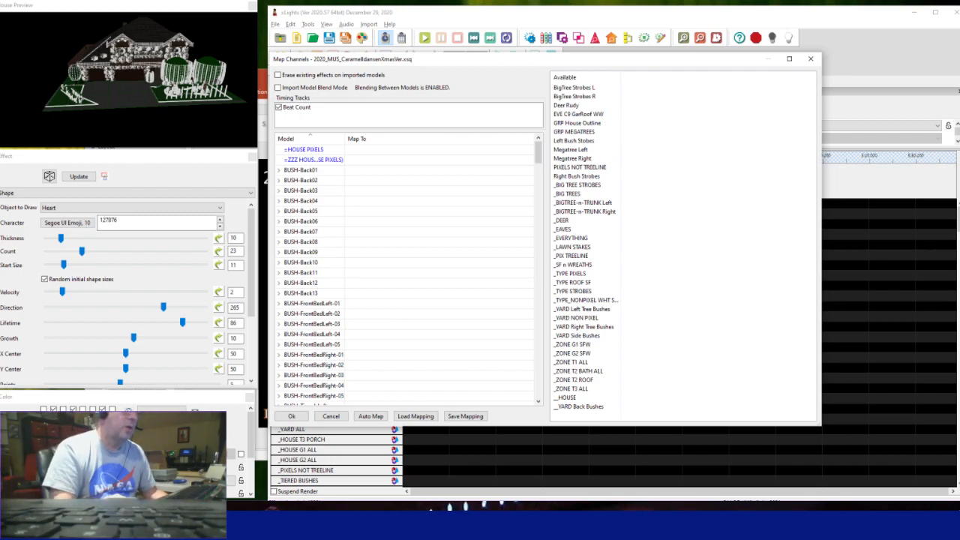
{"action": "left_click", "coordinate": [415, 416]}
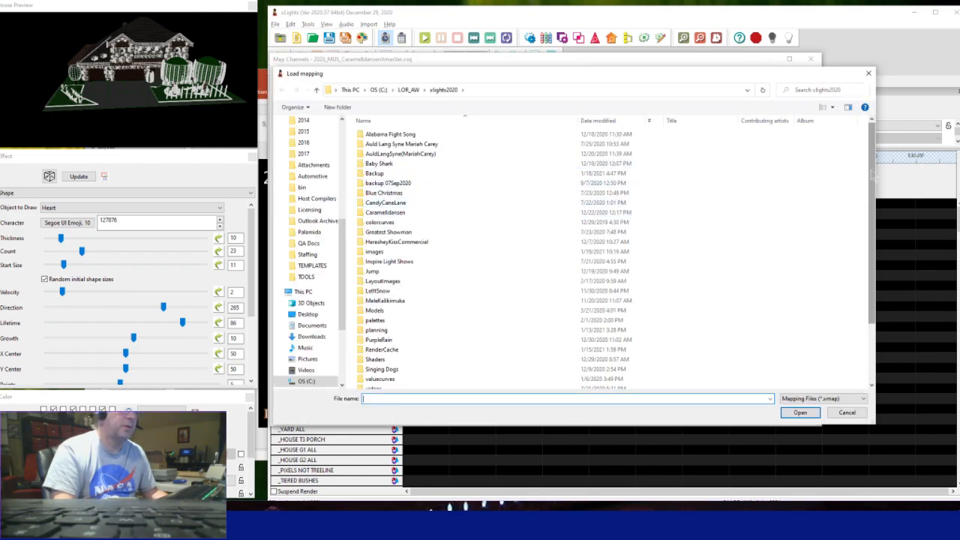
{"action": "scroll", "coordinate": [873, 225], "scroll_direction": "down", "scroll_amount": 3}
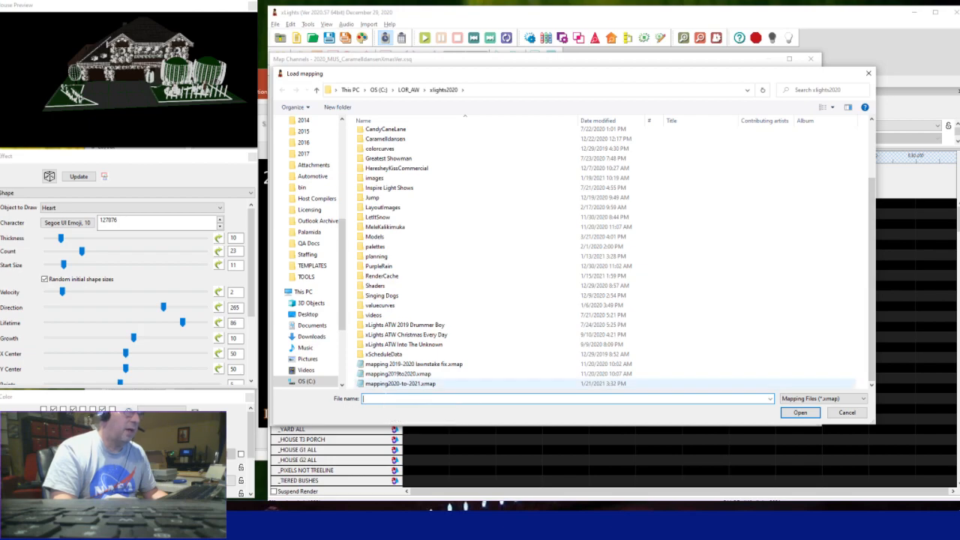
{"action": "left_click", "coordinate": [420, 383]}
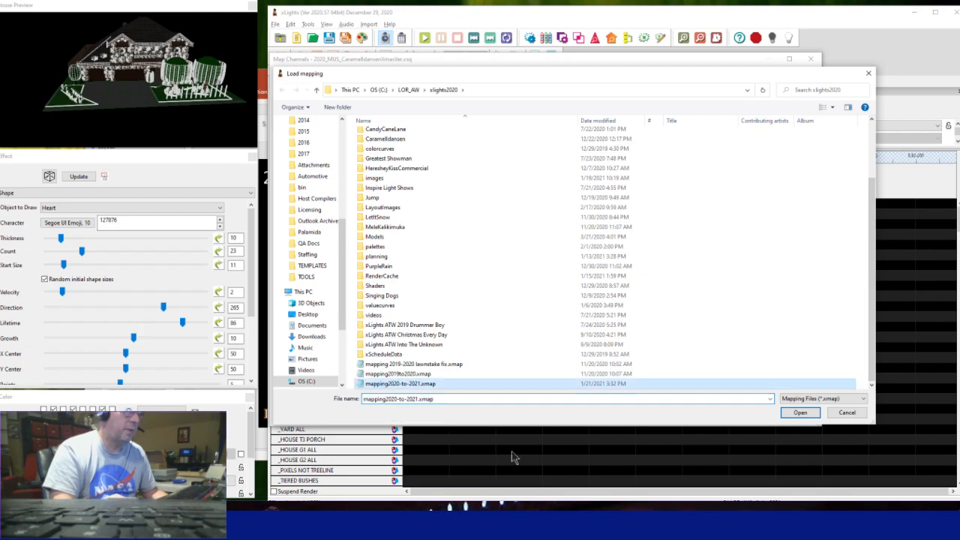
{"action": "left_click", "coordinate": [799, 412]}
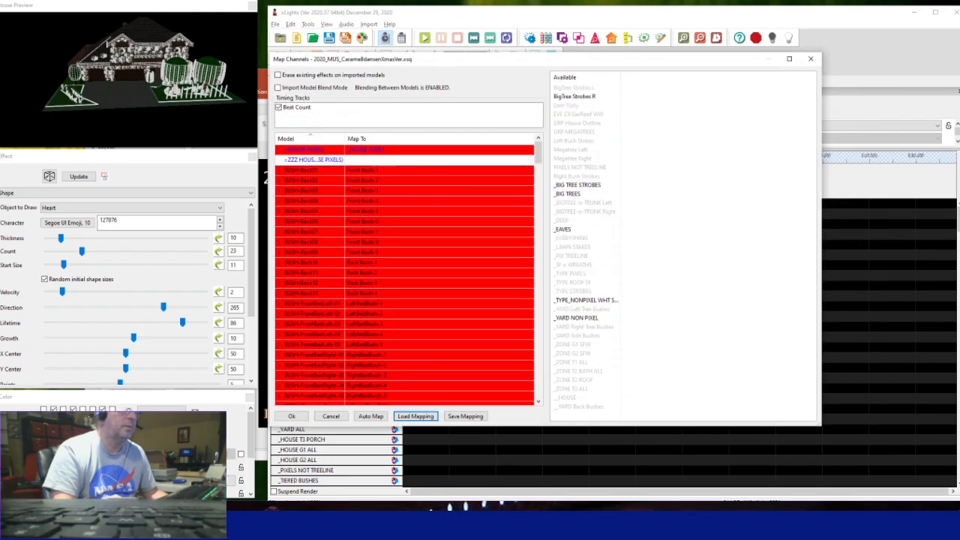
Review the loaded mappings, widen the Model column, and map the available _EAVES to _ZZZ EAVES (Use _EAVES PIXELS).
{"action": "left_click_drag", "start_coordinate": [536, 150], "coordinate": [537, 385]}
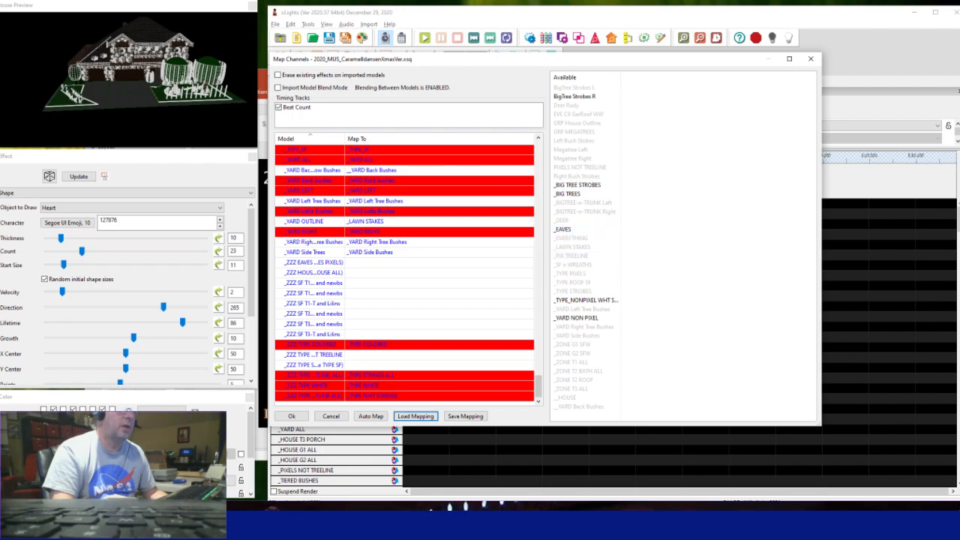
{"action": "left_click_drag", "start_coordinate": [537, 386], "coordinate": [536, 146]}
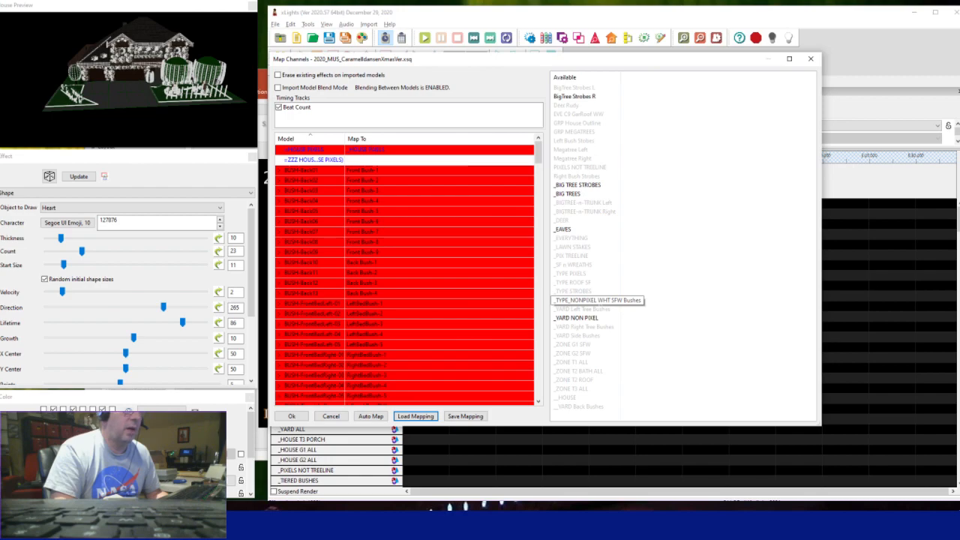
{"action": "left_click_drag", "start_coordinate": [538, 151], "coordinate": [538, 381]}
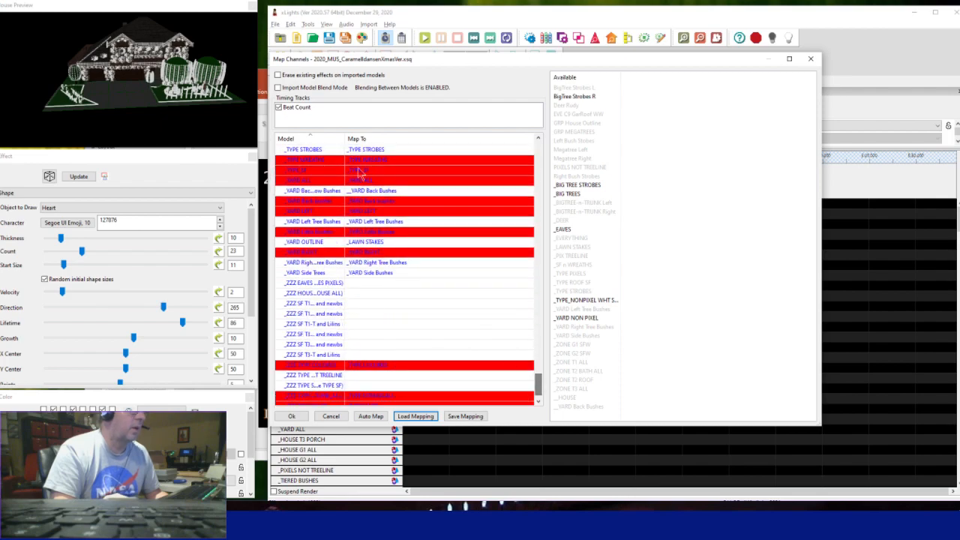
{"action": "left_click_drag", "start_coordinate": [344, 138], "coordinate": [396, 139]}
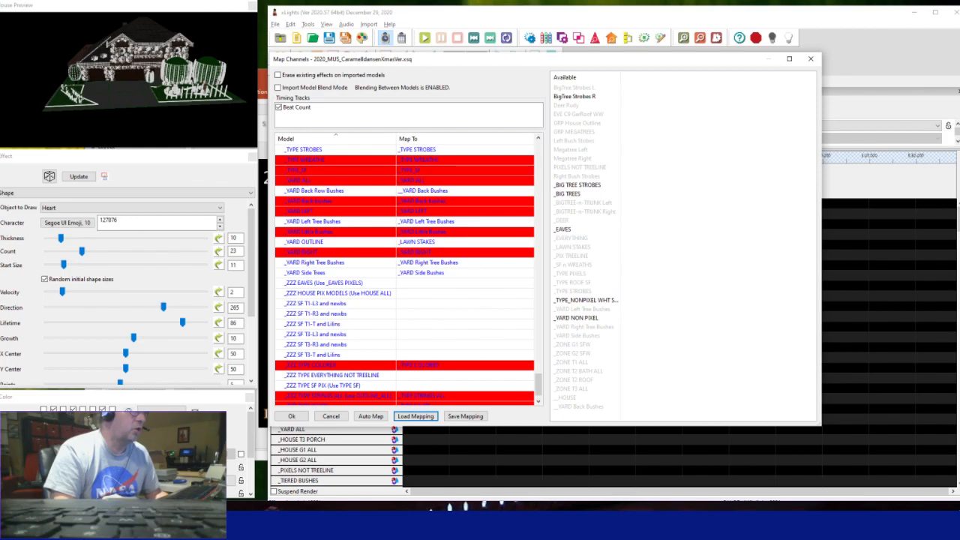
{"action": "left_click_drag", "start_coordinate": [563, 229], "coordinate": [424, 283]}
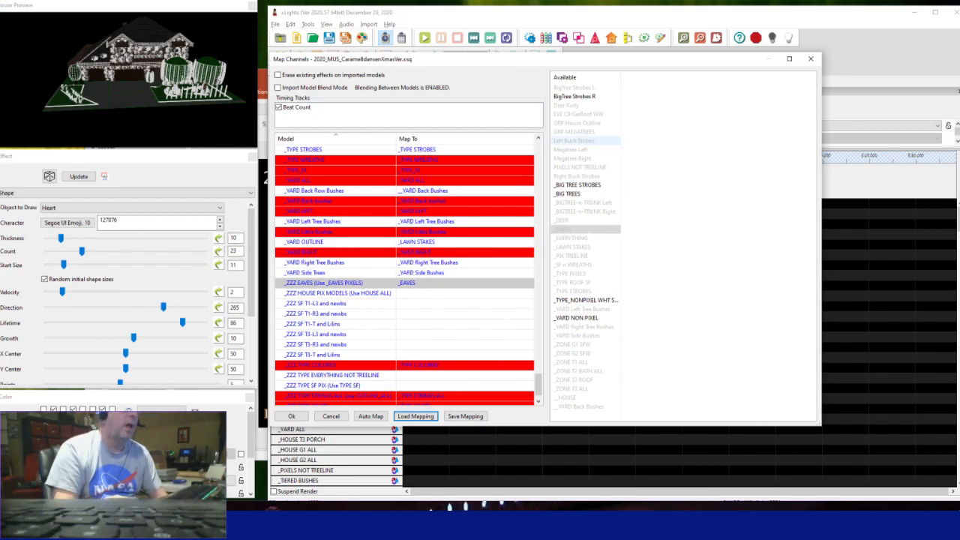
Check the remaining group mappings and accept the channel mapping to import the 2020 effects into the new sequence.
{"action": "scroll", "coordinate": [501, 282], "scroll_direction": "down", "scroll_amount": 1}
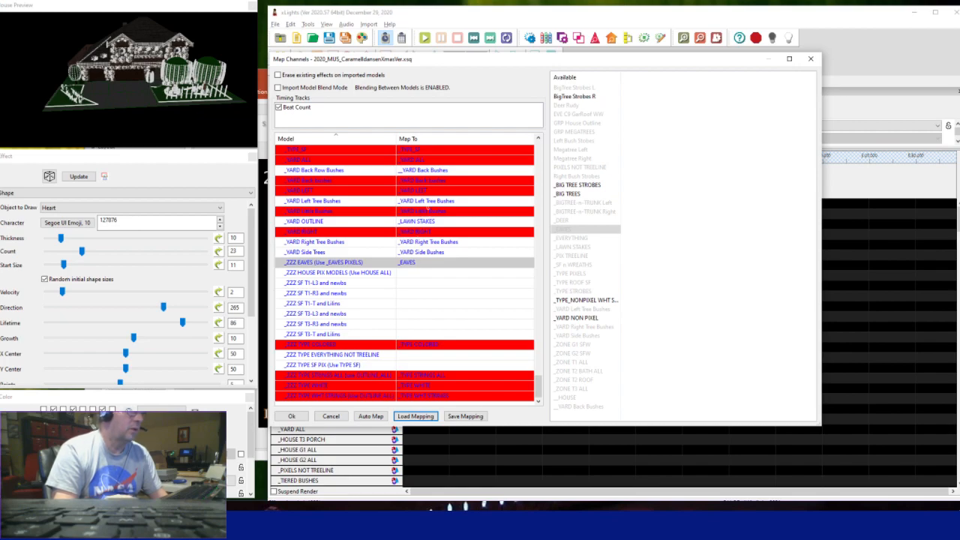
{"action": "scroll", "coordinate": [405, 270], "scroll_direction": "up", "scroll_amount": 2}
{"action": "scroll", "coordinate": [405, 270], "scroll_direction": "down", "scroll_amount": 2}
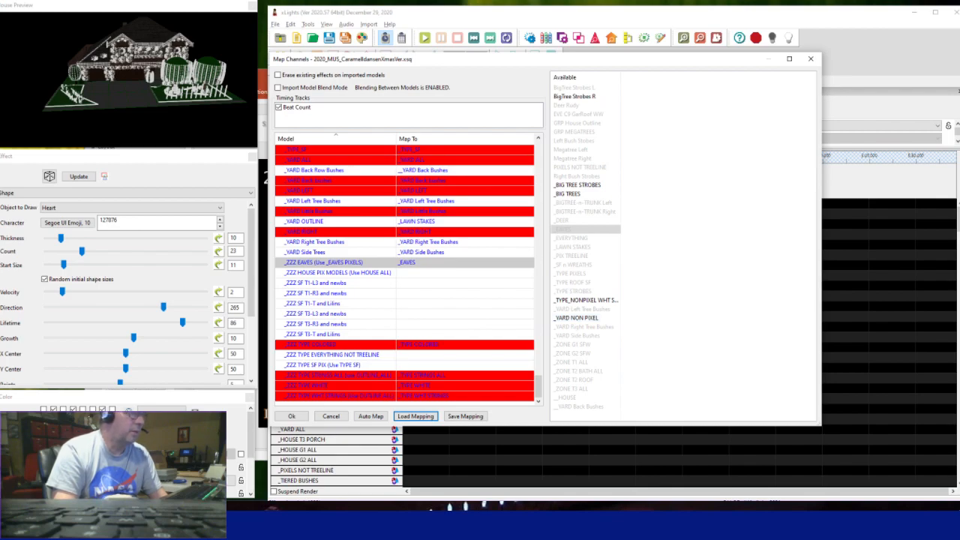
{"action": "scroll", "coordinate": [405, 270], "scroll_direction": "up", "scroll_amount": 2}
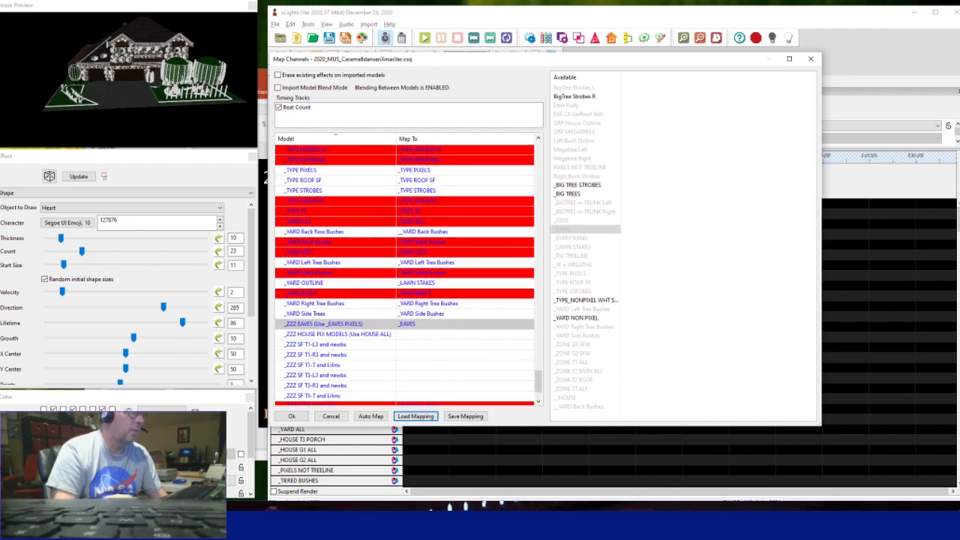
{"action": "scroll", "coordinate": [479, 343], "scroll_direction": "down", "scroll_amount": 2}
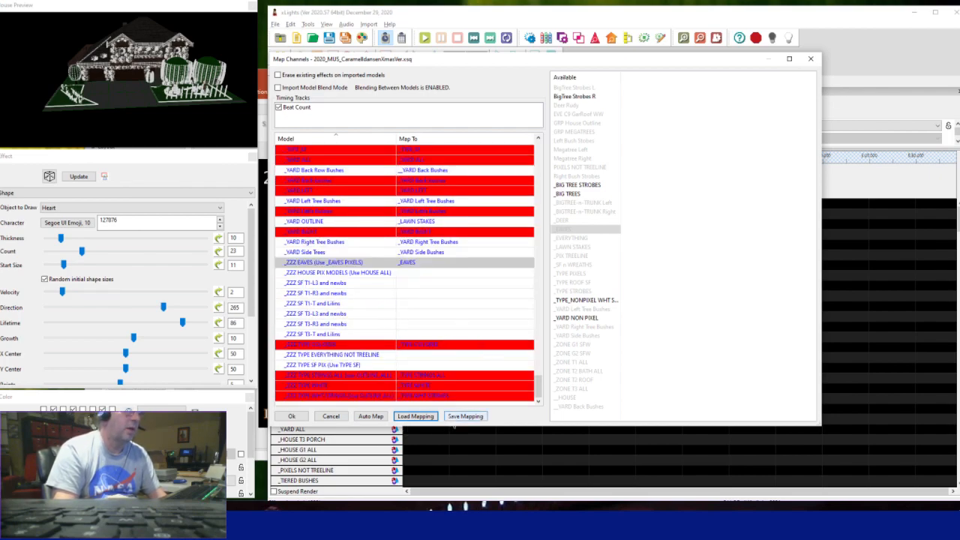
{"action": "left_click", "coordinate": [291, 416]}
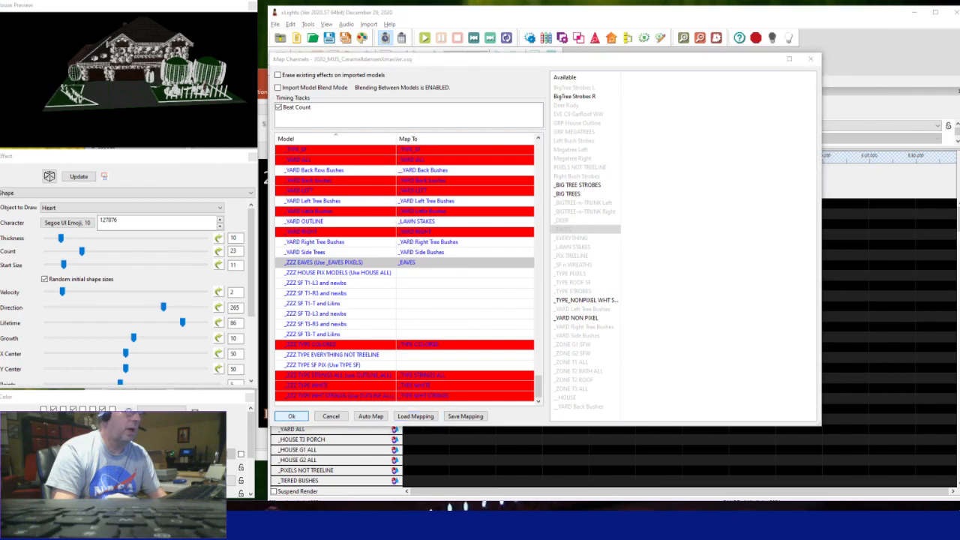
{"action": "left_click", "coordinate": [603, 242]}
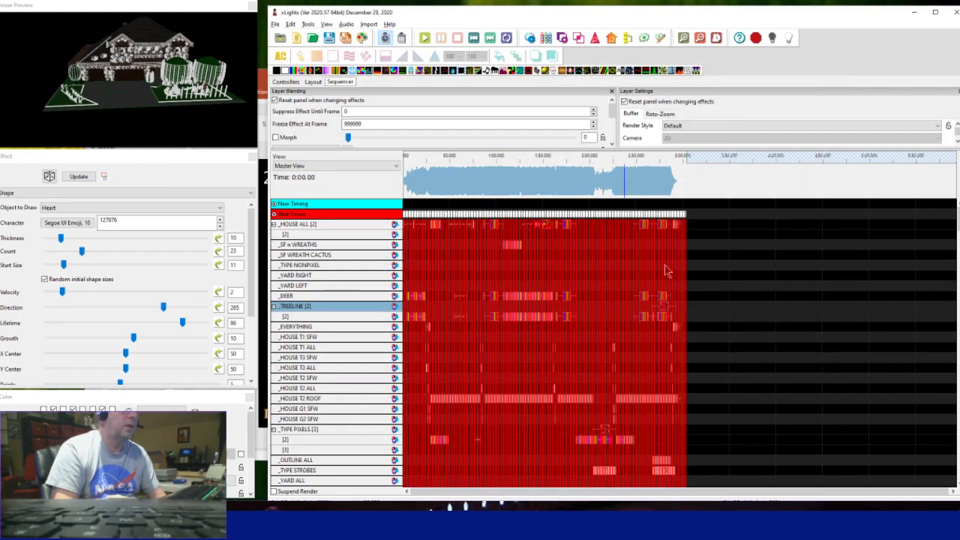
Open the display elements for the sequence and make the ListenToOurLights view the master.
{"action": "left_click", "coordinate": [683, 37]}
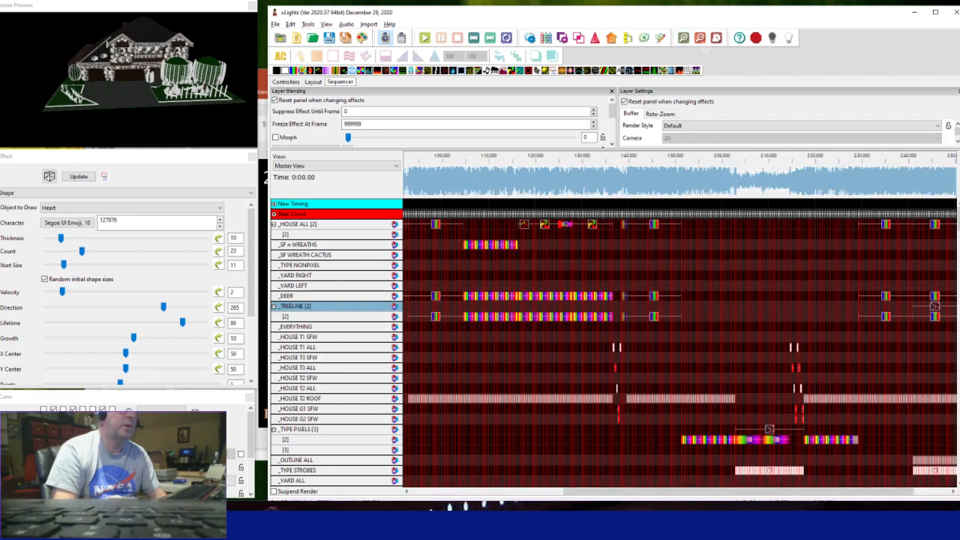
{"action": "left_click", "coordinate": [700, 38]}
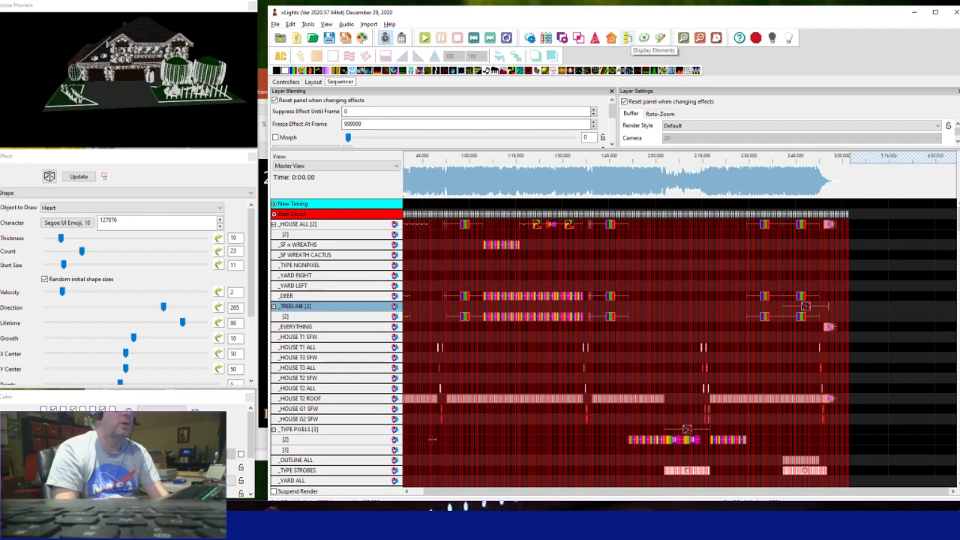
{"action": "left_click", "coordinate": [627, 37]}
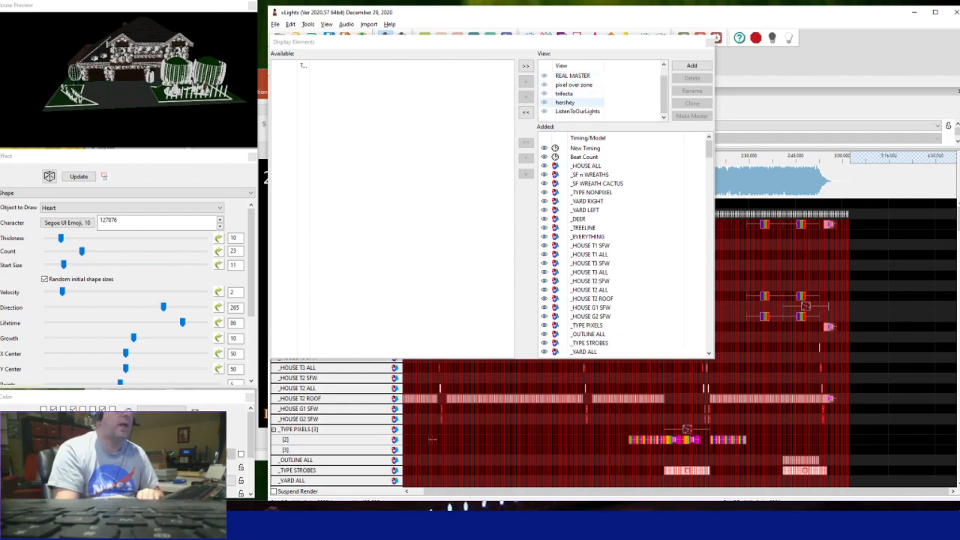
{"action": "left_click", "coordinate": [578, 118]}
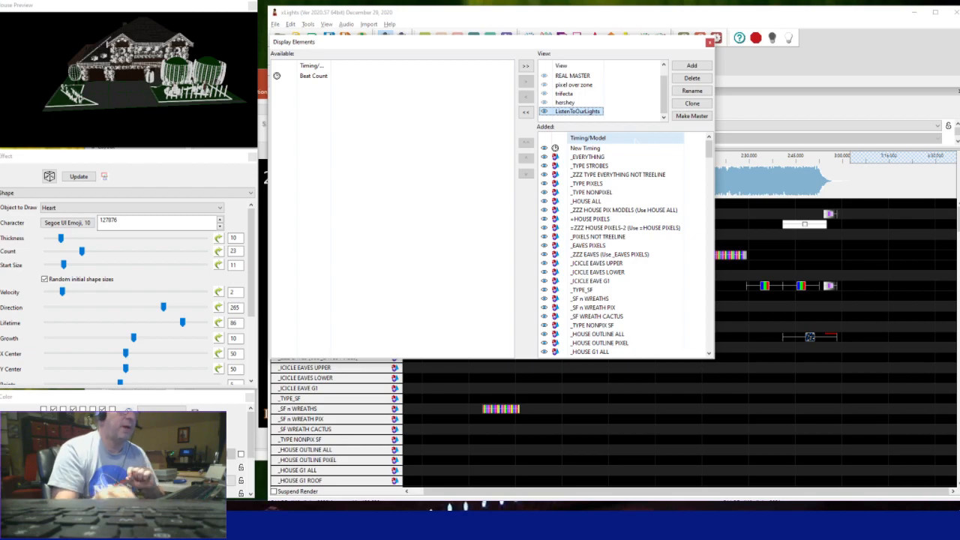
{"action": "left_click", "coordinate": [691, 116]}
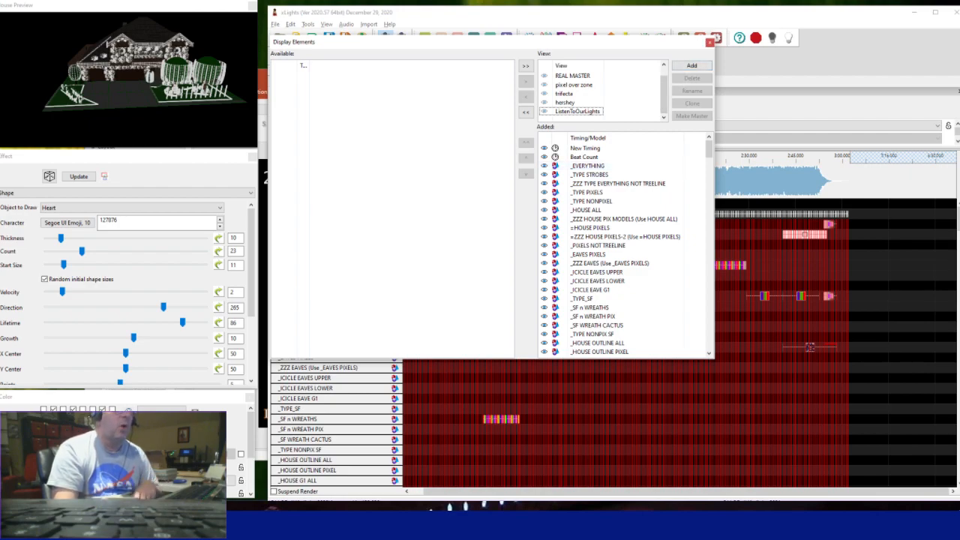
Enlarge the Display Elements window and look through the models and groups added to the ListenToOurLights view.
{"action": "left_click_drag", "start_coordinate": [679, 361], "coordinate": [679, 497]}
{"action": "left_click_drag", "start_coordinate": [715, 379], "coordinate": [810, 379]}
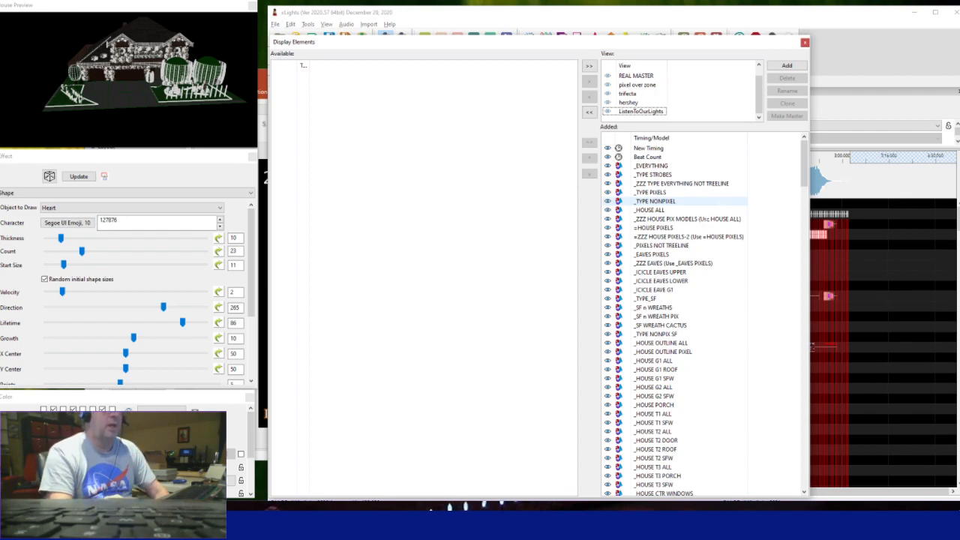
{"action": "scroll", "coordinate": [660, 210], "scroll_direction": "down", "scroll_amount": 13}
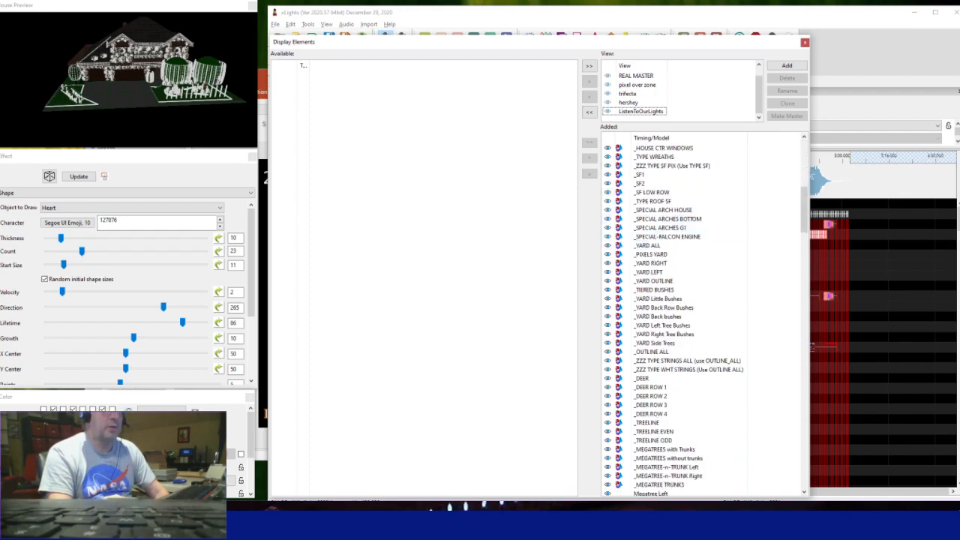
{"action": "mouse_move", "coordinate": [803, 210]}
{"action": "left_mouse_down"}
{"action": "mouse_move", "coordinate": [811, 408]}
{"action": "mouse_move", "coordinate": [805, 212]}
{"action": "left_mouse_up"}
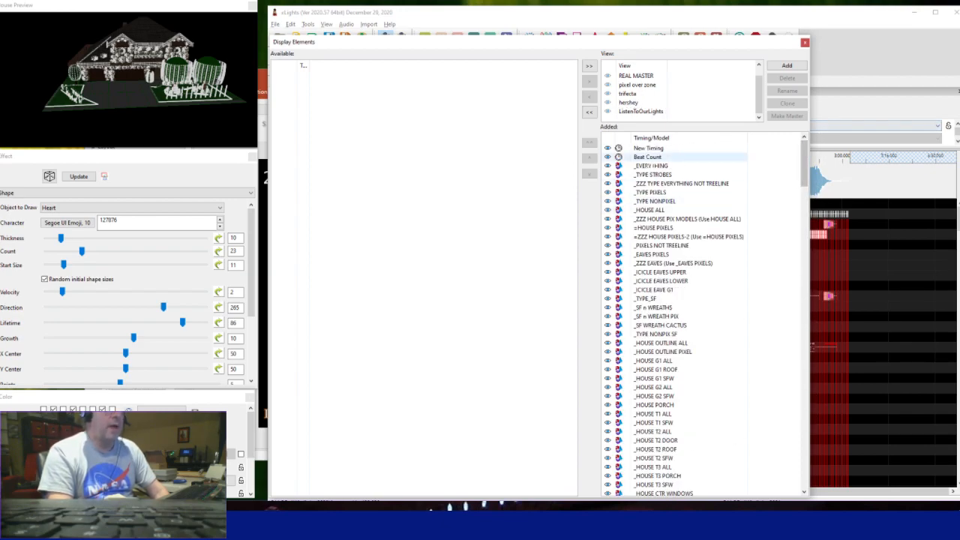
Examine the added groups in order, from _EVERYTHING and the type groups through the house, eaves, snowflake and wreath groups.
{"action": "left_click", "coordinate": [655, 165]}
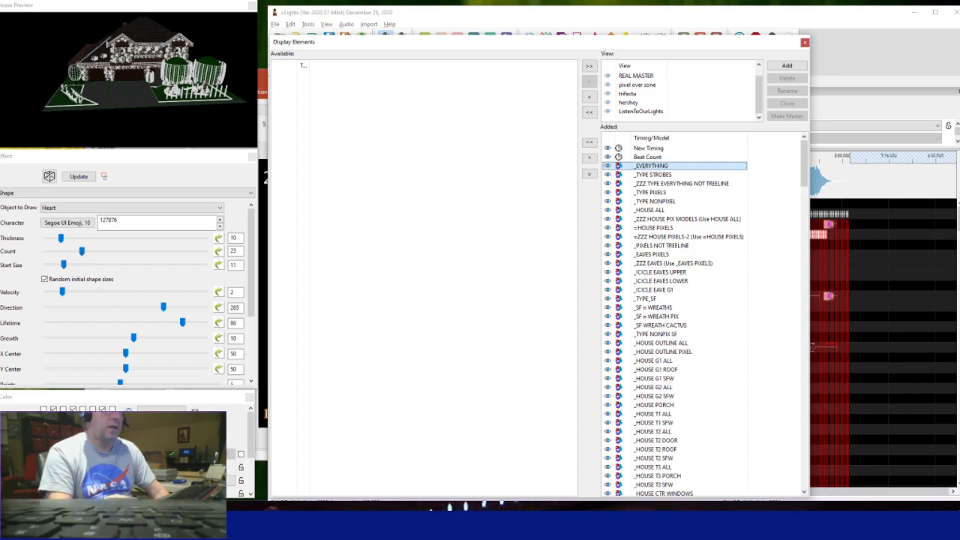
{"action": "left_click", "coordinate": [666, 174]}
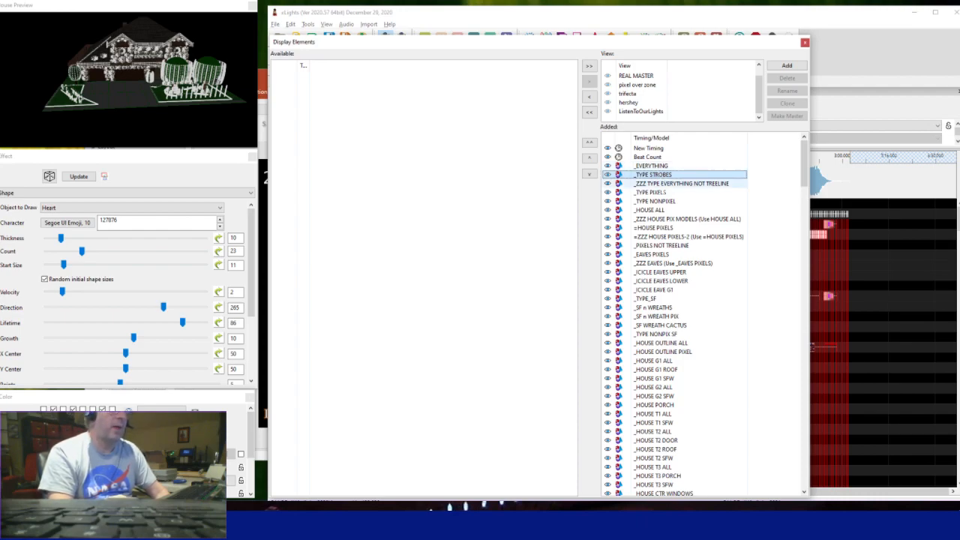
{"action": "left_click", "coordinate": [649, 192]}
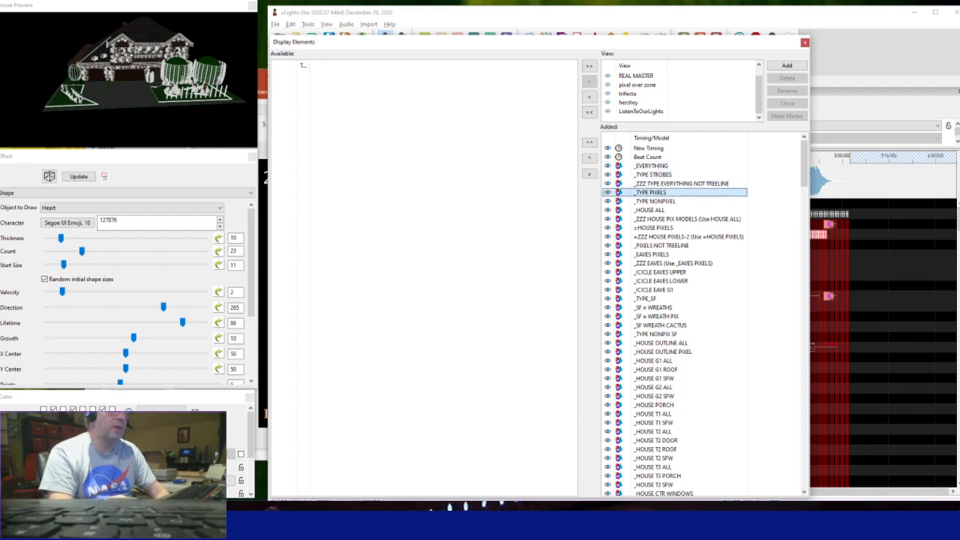
{"action": "left_click", "coordinate": [654, 201]}
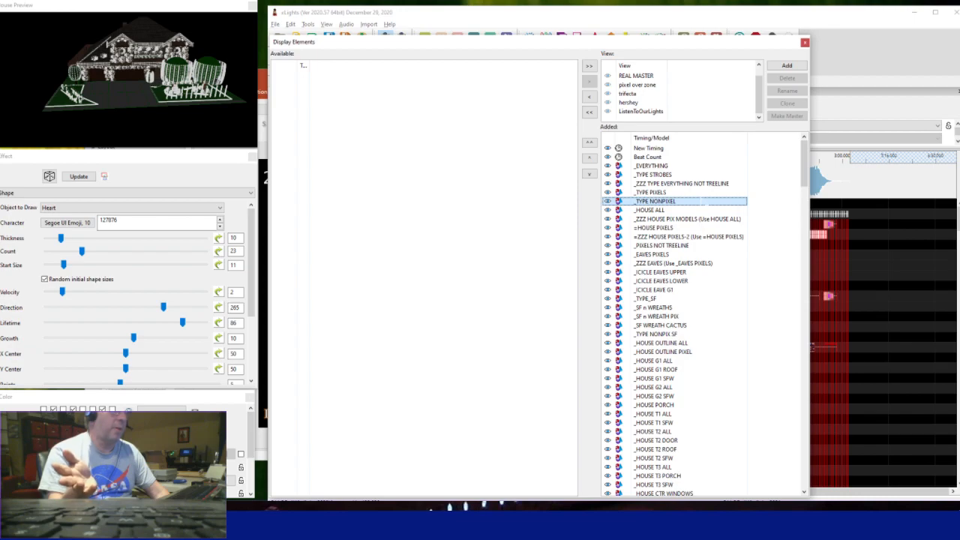
{"action": "left_click", "coordinate": [649, 210]}
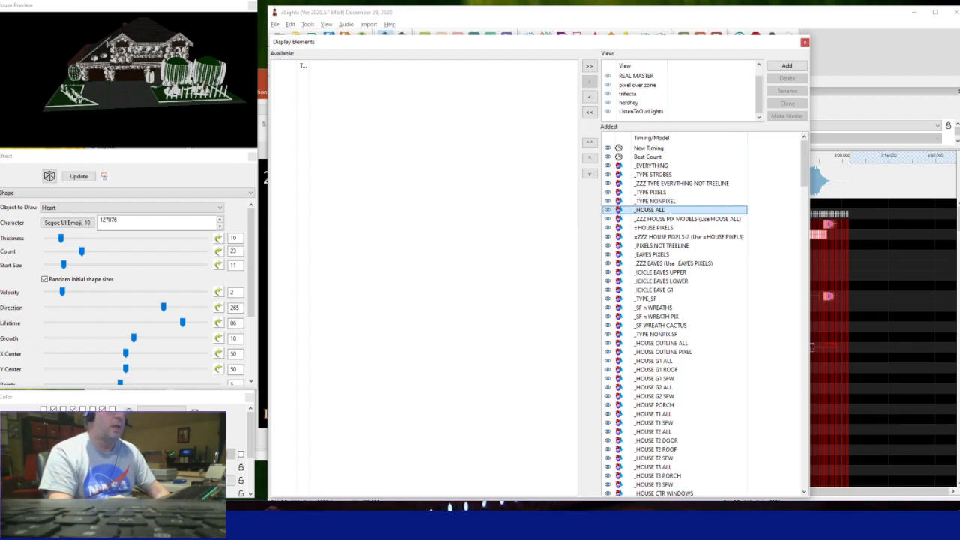
{"action": "scroll", "coordinate": [659, 228], "scroll_direction": "down", "scroll_amount": 1}
{"action": "scroll", "coordinate": [660, 201], "scroll_direction": "down", "scroll_amount": 1}
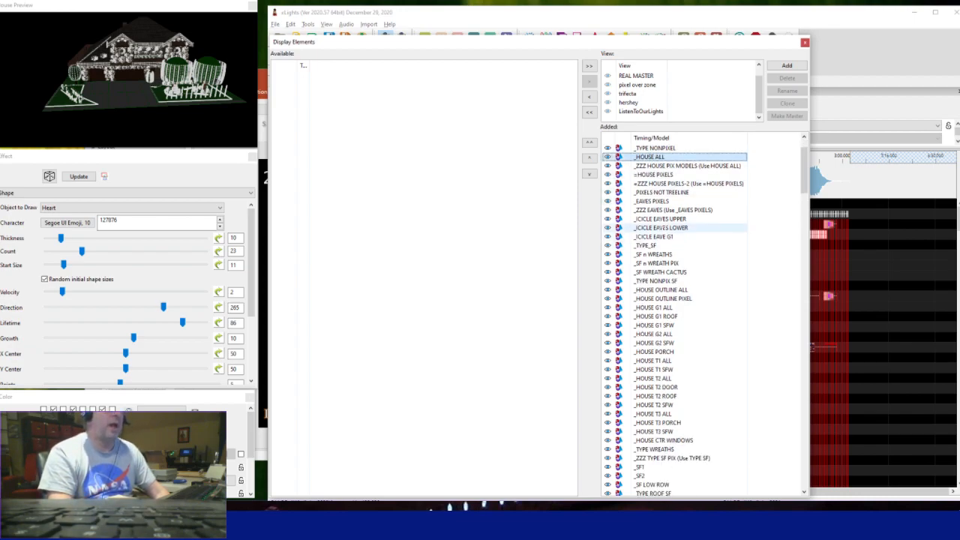
{"action": "left_click", "coordinate": [659, 218]}
{"action": "left_click", "coordinate": [652, 254]}
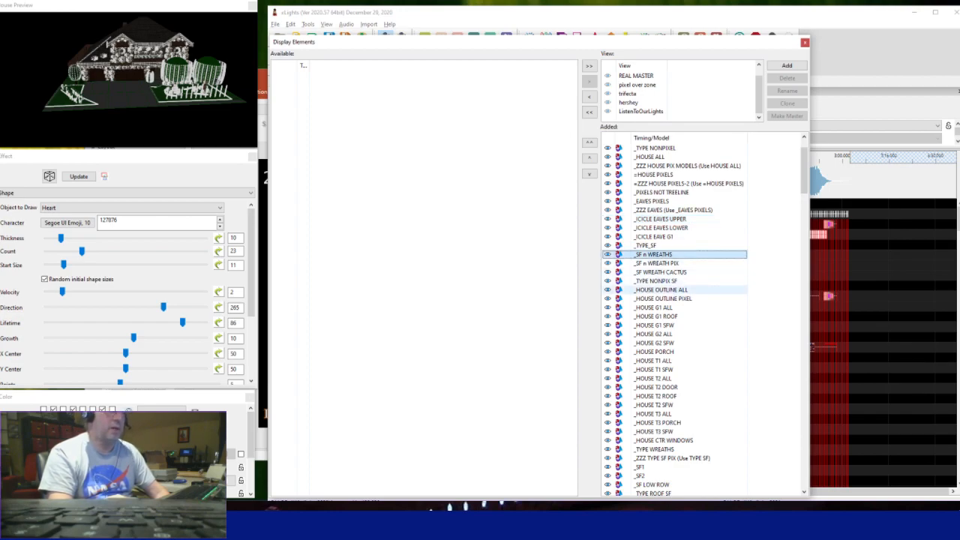
{"action": "scroll", "coordinate": [660, 289], "scroll_direction": "down", "scroll_amount": 3}
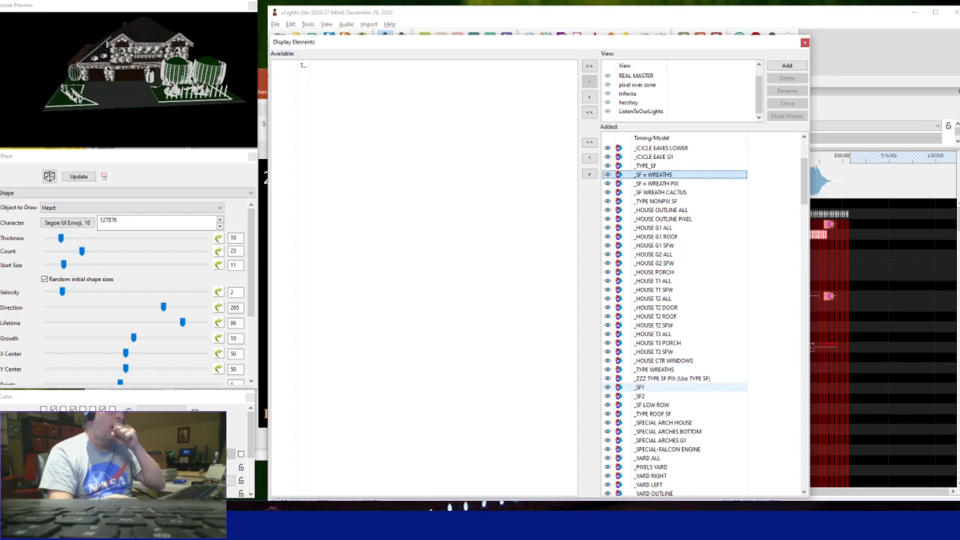
{"action": "scroll", "coordinate": [675, 387], "scroll_direction": "up", "scroll_amount": 1}
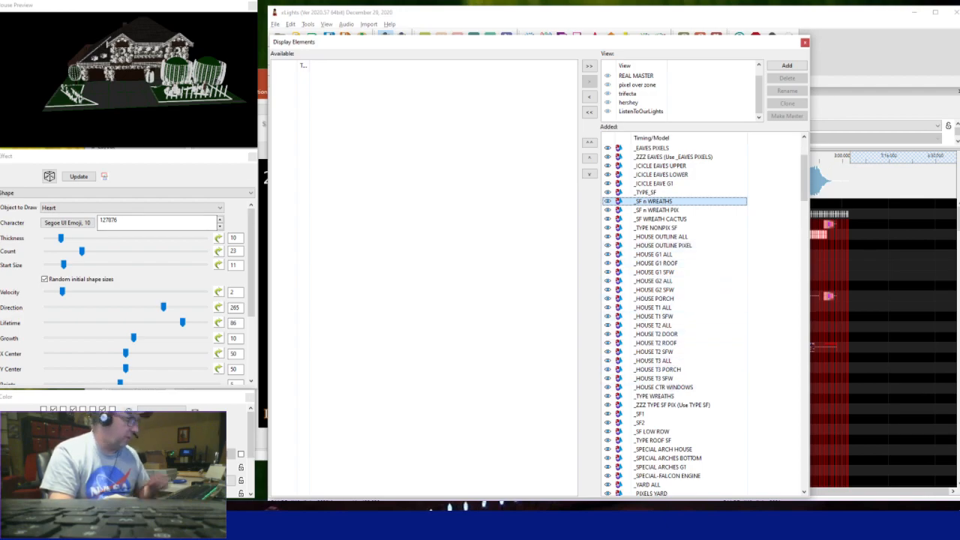
Switch to PowerPoint and consult the 2021 Layout Guide slide in christmaslights2021.pptx.
{"action": "key", "text": "alt+Tab"}
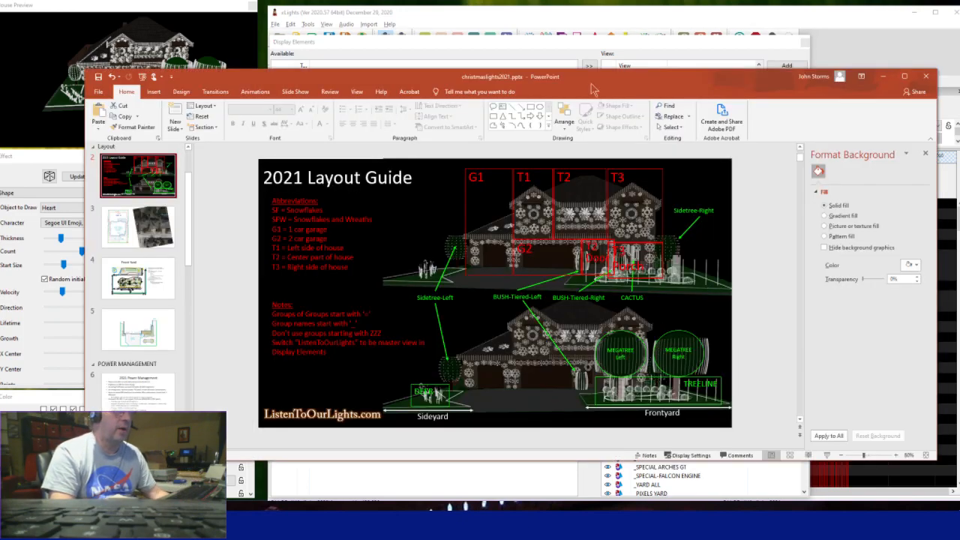
{"action": "left_click_drag", "start_coordinate": [593, 79], "coordinate": [622, 75]}
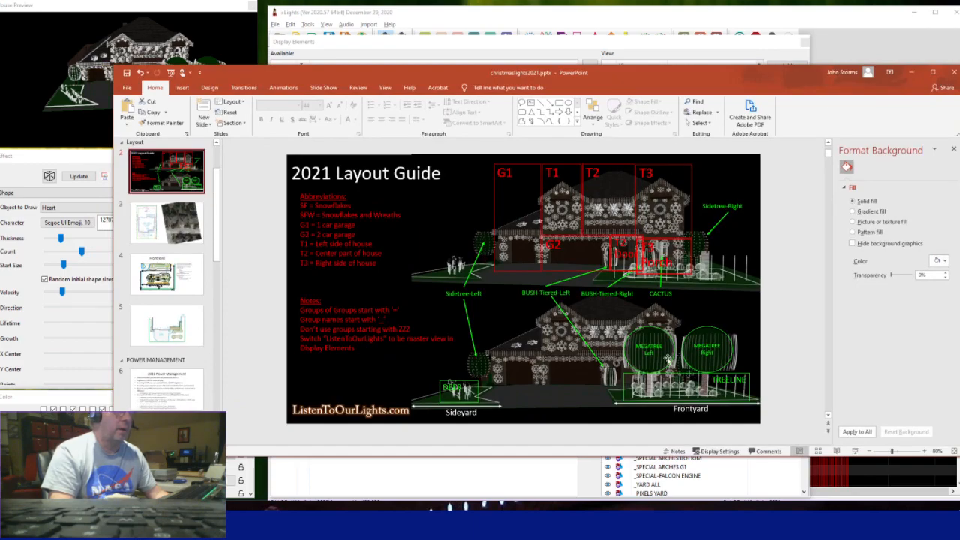
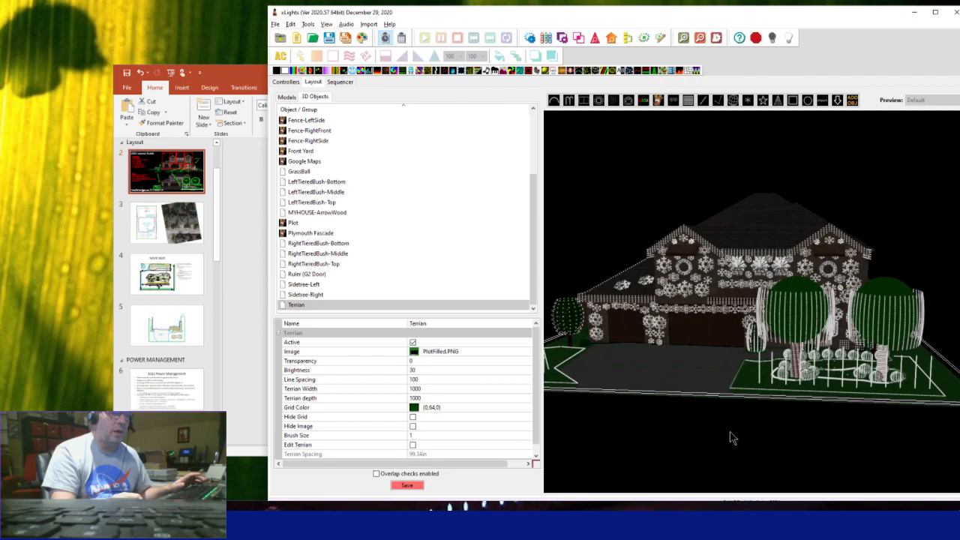
Widen the xLights window and examine the 3D house layout from the front and the side yard.
{"action": "middle_click_drag", "start_coordinate": [721, 380], "coordinate": [748, 376]}
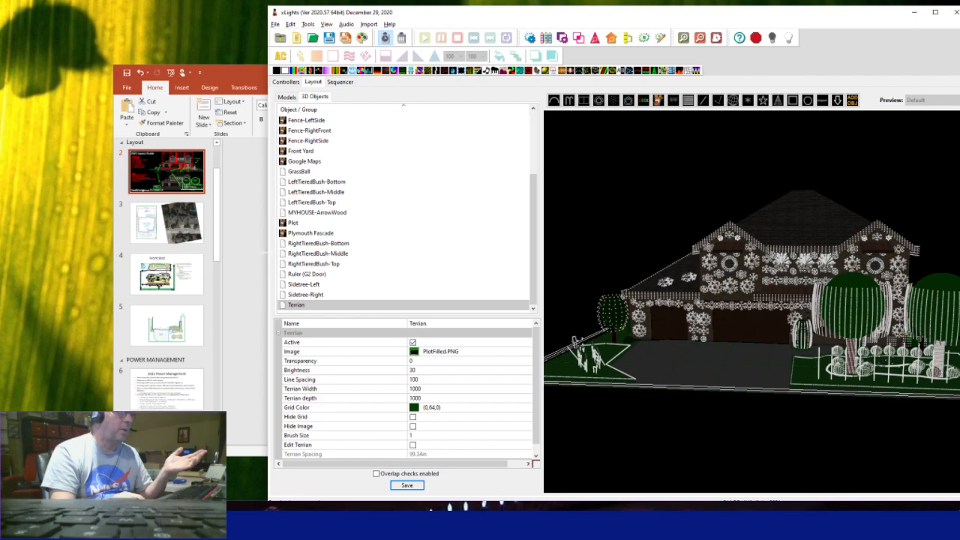
{"action": "left_click_drag", "start_coordinate": [267, 262], "coordinate": [118, 252]}
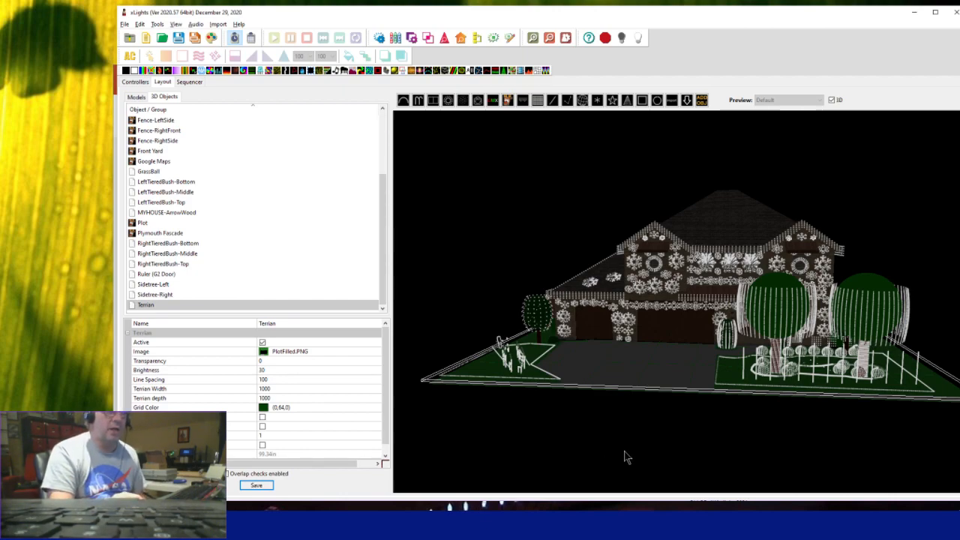
{"action": "left_click_drag", "start_coordinate": [625, 452], "coordinate": [639, 453]}
{"action": "left_click_drag", "start_coordinate": [716, 434], "coordinate": [691, 440]}
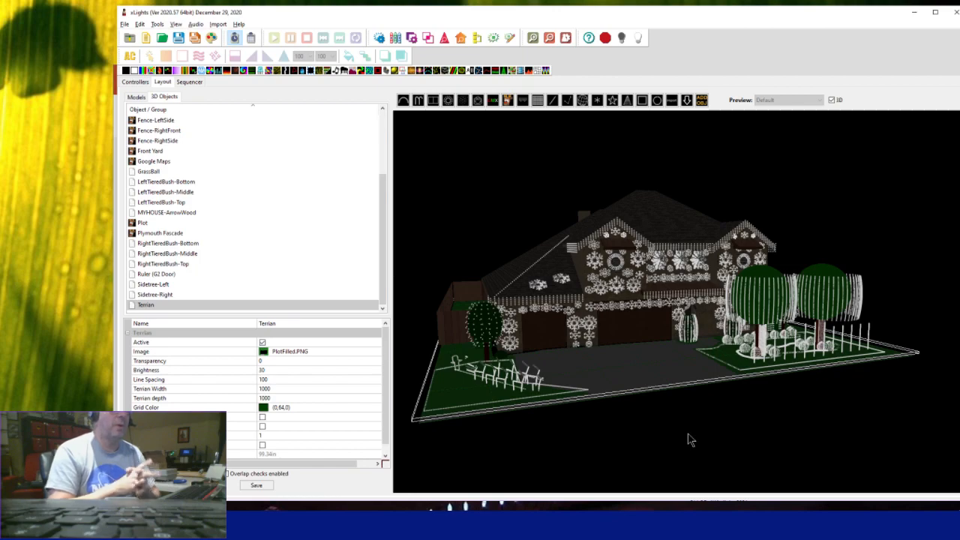
{"action": "left_click_drag", "start_coordinate": [726, 425], "coordinate": [698, 449]}
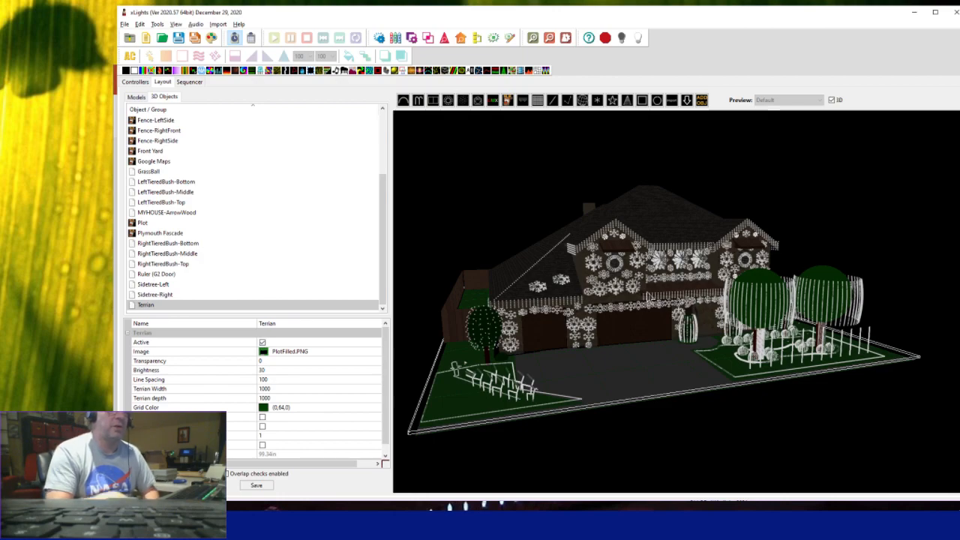
{"action": "mouse_move", "coordinate": [759, 400]}
{"action": "left_mouse_down"}
{"action": "mouse_move", "coordinate": [733, 400]}
{"action": "mouse_move", "coordinate": [767, 401]}
{"action": "left_mouse_up"}
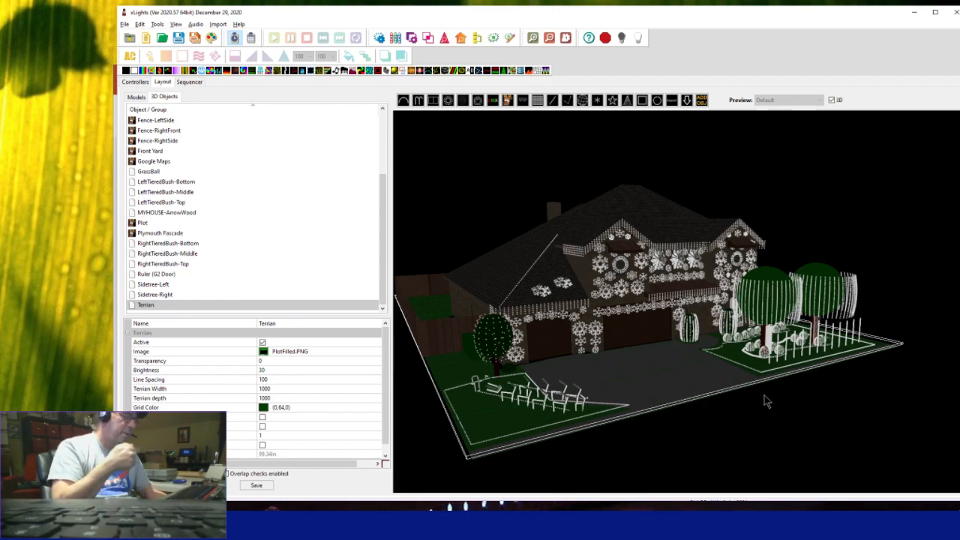
{"action": "left_click_drag", "start_coordinate": [740, 445], "coordinate": [721, 436]}
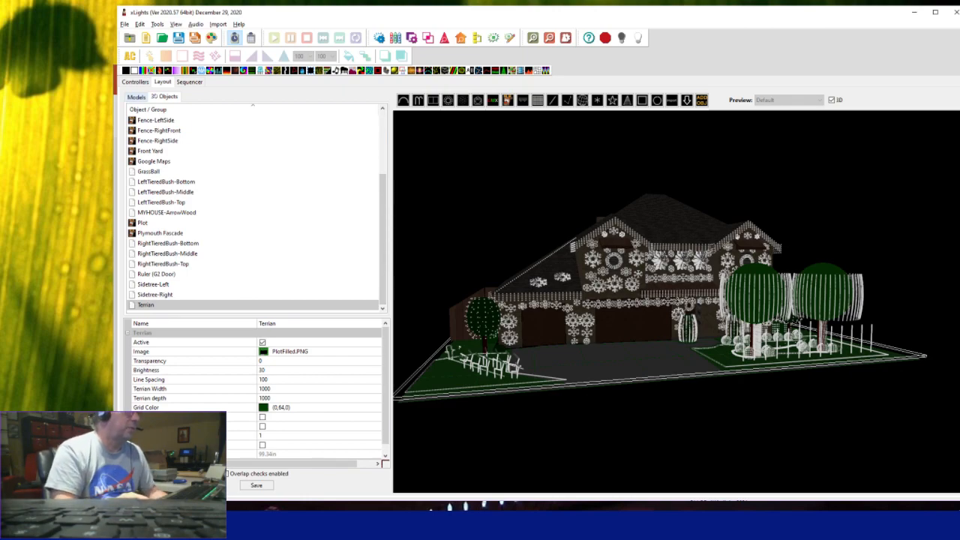
Show the layout's models instead of its 3D objects and look through the list of models and groups.
{"action": "left_click", "coordinate": [136, 96]}
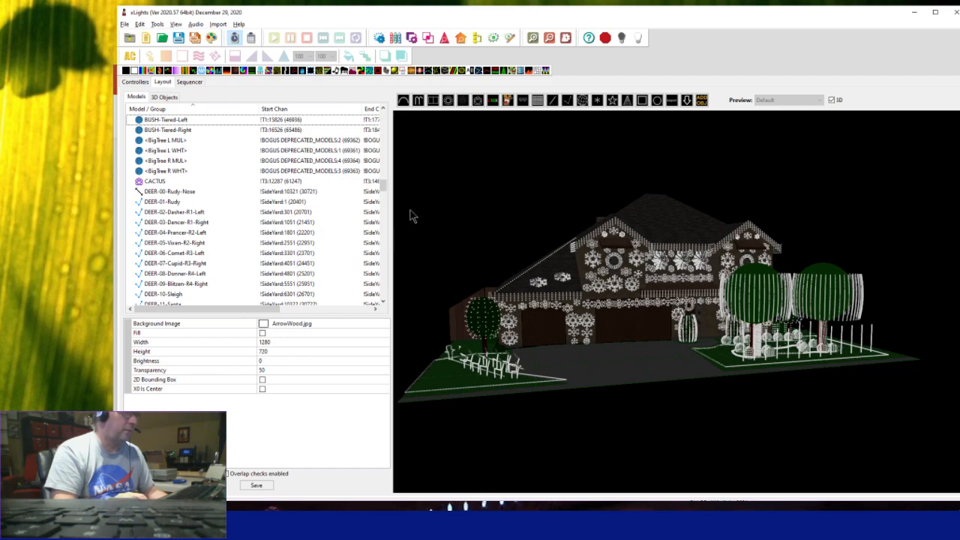
{"action": "left_click_drag", "start_coordinate": [383, 186], "coordinate": [383, 216]}
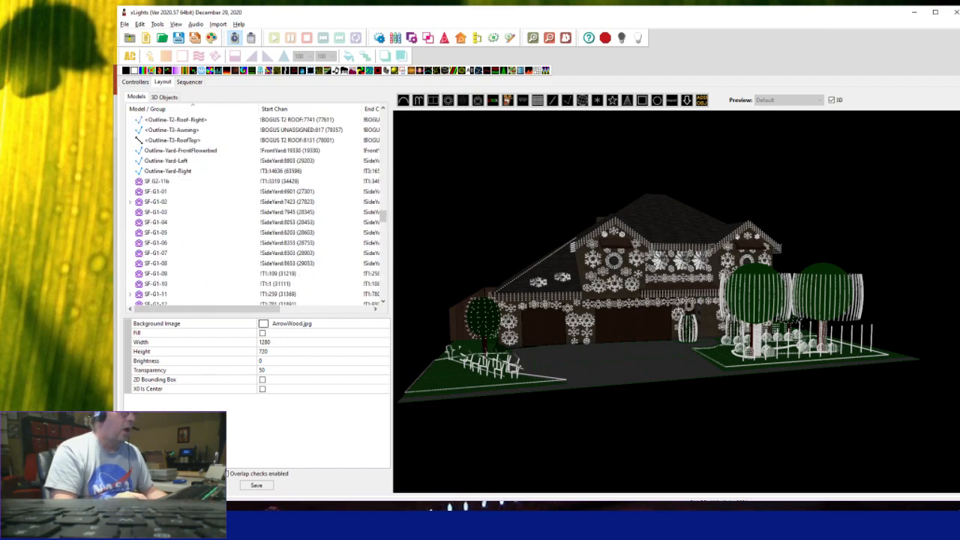
{"action": "left_click_drag", "start_coordinate": [382, 216], "coordinate": [382, 114]}
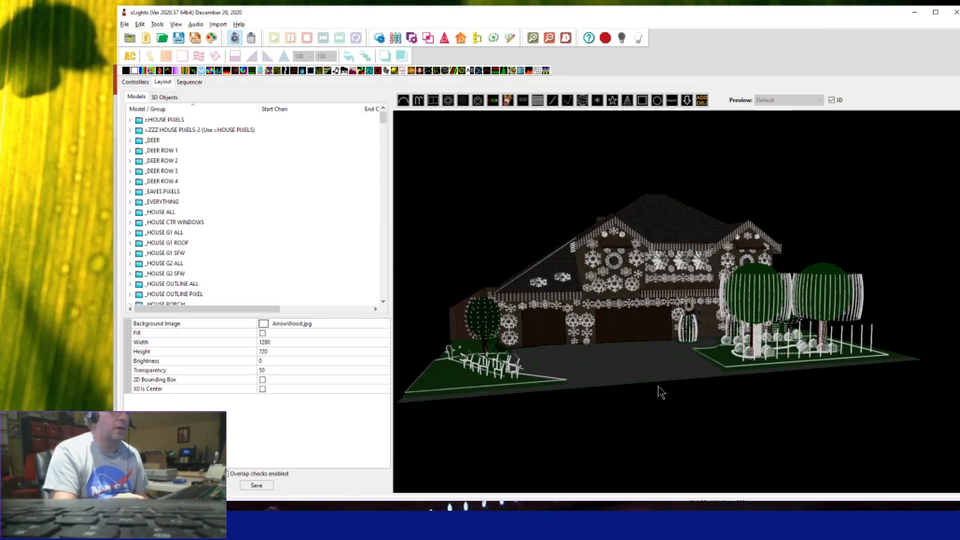
Examine the 3D layout's deer, roof, snowflakes and front-yard trees from several angles, including from above.
{"action": "left_click_drag", "start_coordinate": [660, 392], "coordinate": [682, 388]}
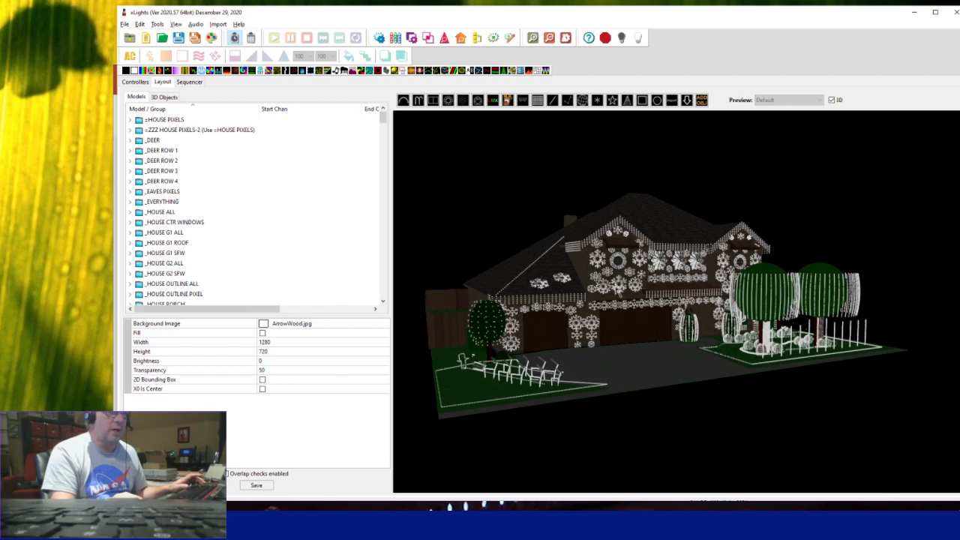
{"action": "left_click_drag", "start_coordinate": [656, 385], "coordinate": [699, 404]}
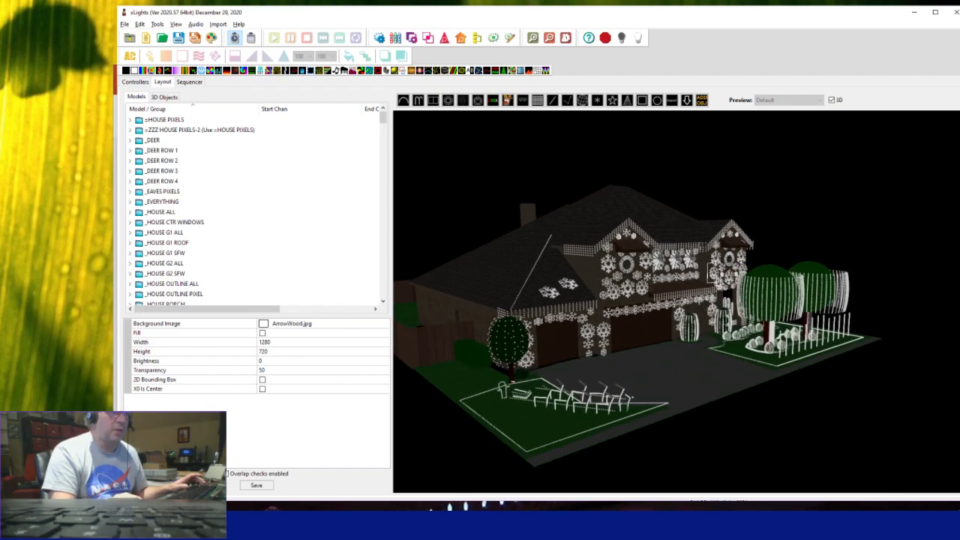
{"action": "left_click_drag", "start_coordinate": [711, 365], "coordinate": [694, 364]}
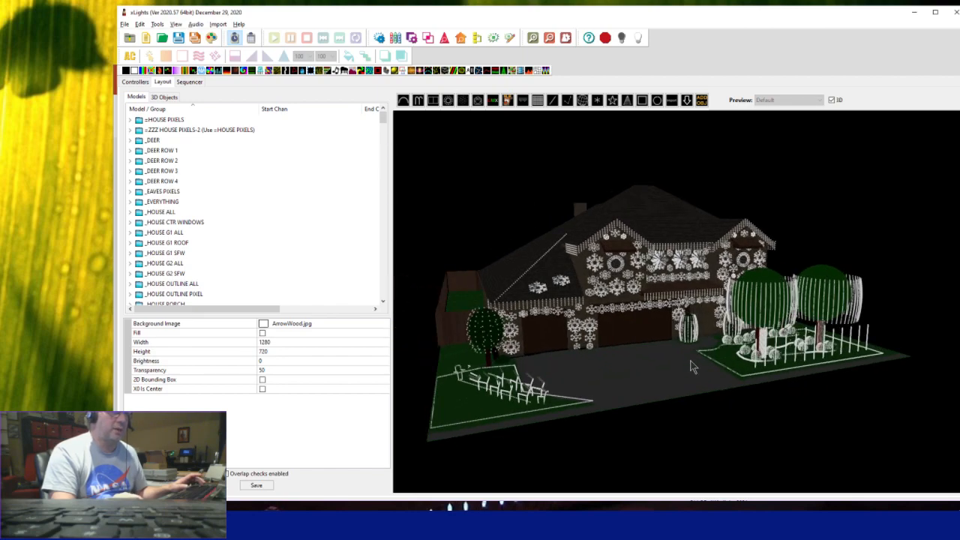
{"action": "left_click_drag", "start_coordinate": [669, 426], "coordinate": [537, 357]}
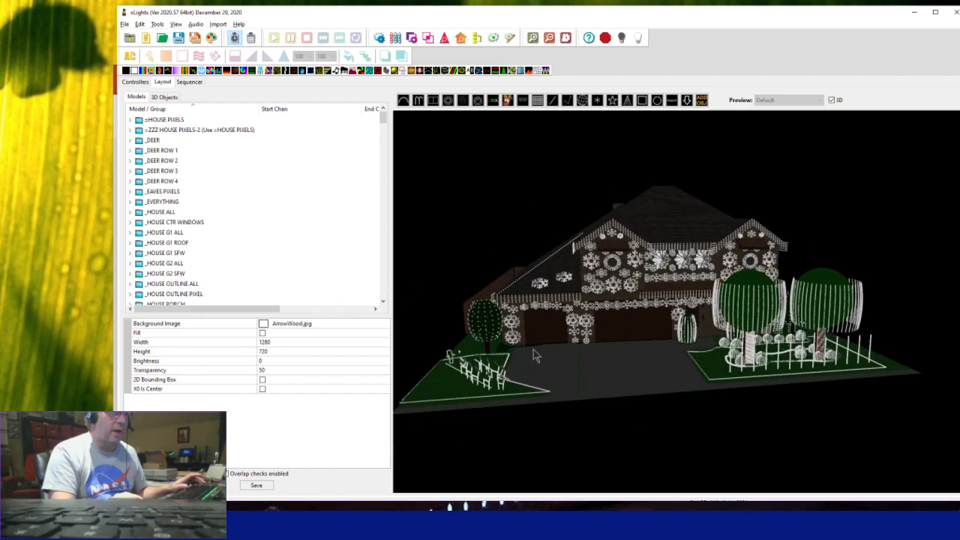
{"action": "left_click_drag", "start_coordinate": [570, 388], "coordinate": [594, 382]}
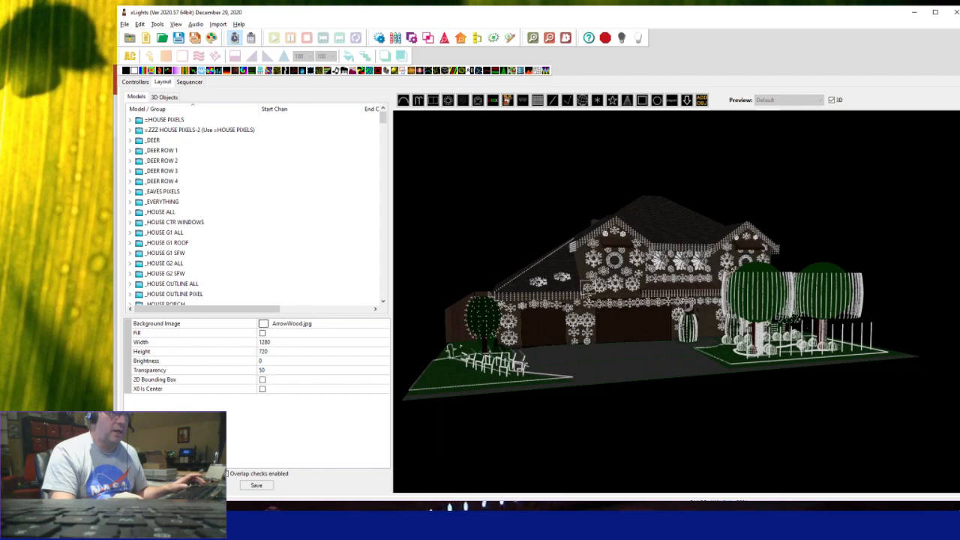
{"action": "left_click_drag", "start_coordinate": [587, 291], "coordinate": [684, 427]}
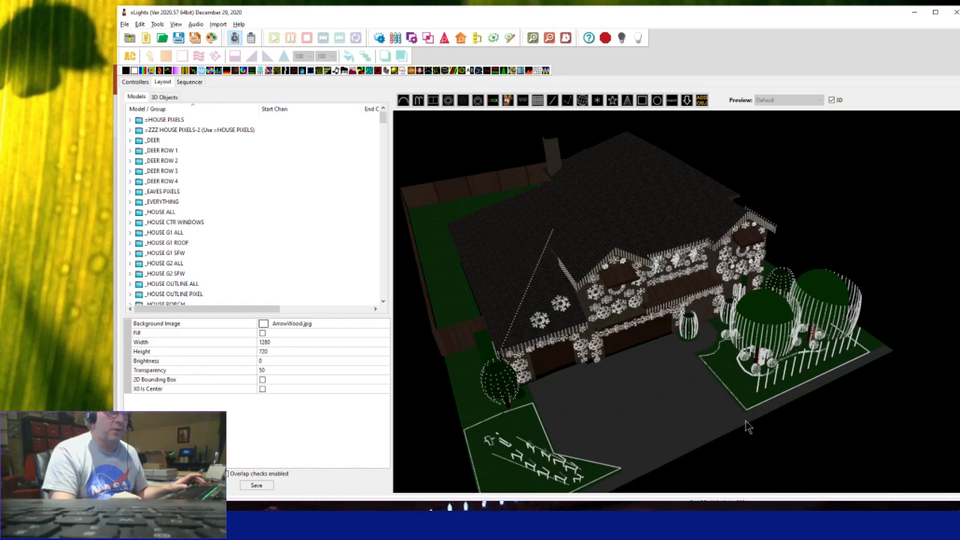
{"action": "left_click_drag", "start_coordinate": [745, 420], "coordinate": [731, 403]}
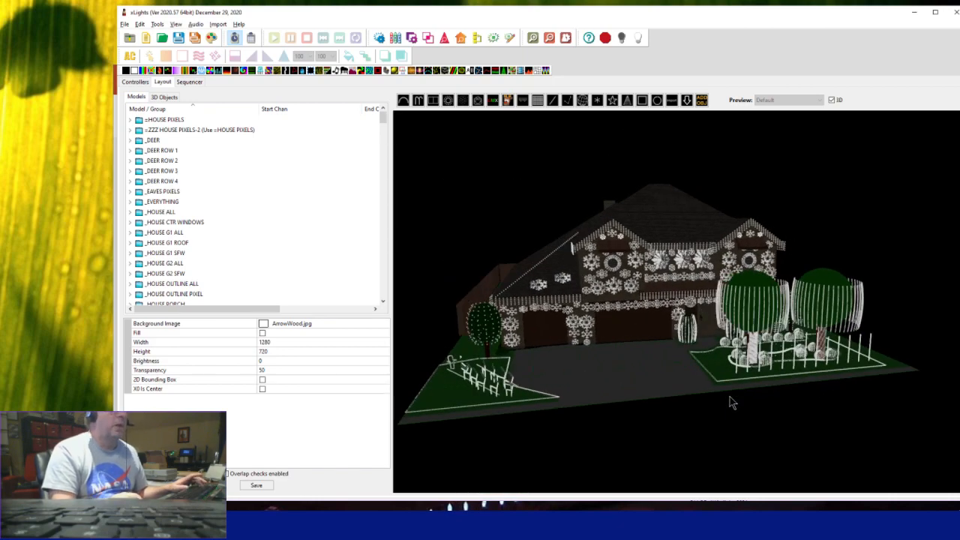
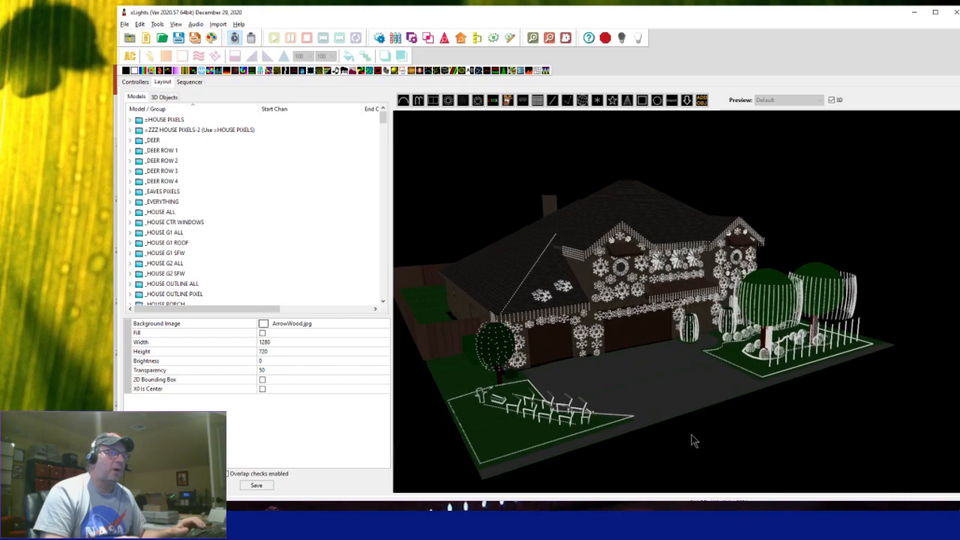
{"action": "left_click_drag", "start_coordinate": [692, 442], "coordinate": [693, 407]}
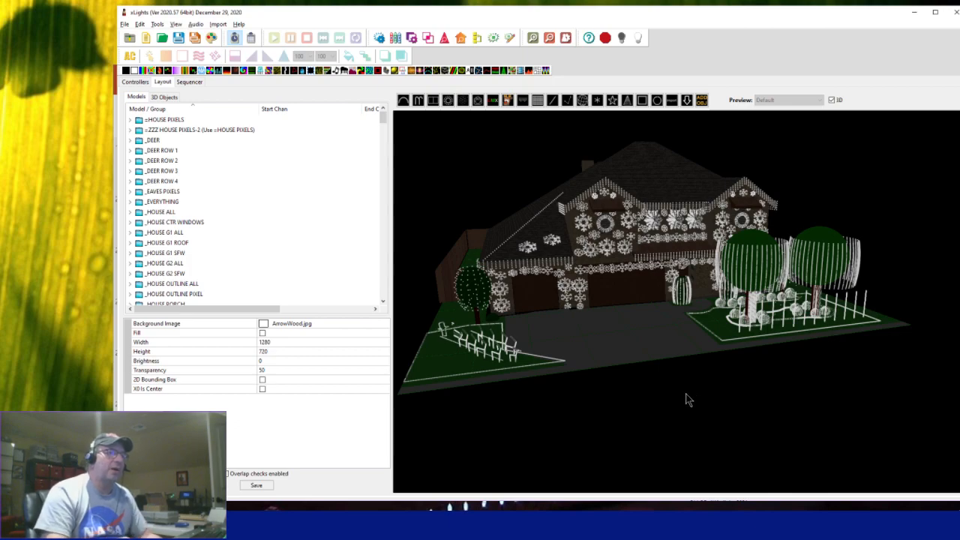
{"action": "mouse_move", "coordinate": [684, 403]}
{"action": "left_mouse_down"}
{"action": "mouse_move", "coordinate": [692, 392]}
{"action": "mouse_move", "coordinate": [702, 417]}
{"action": "mouse_move", "coordinate": [699, 400]}
{"action": "left_mouse_up"}
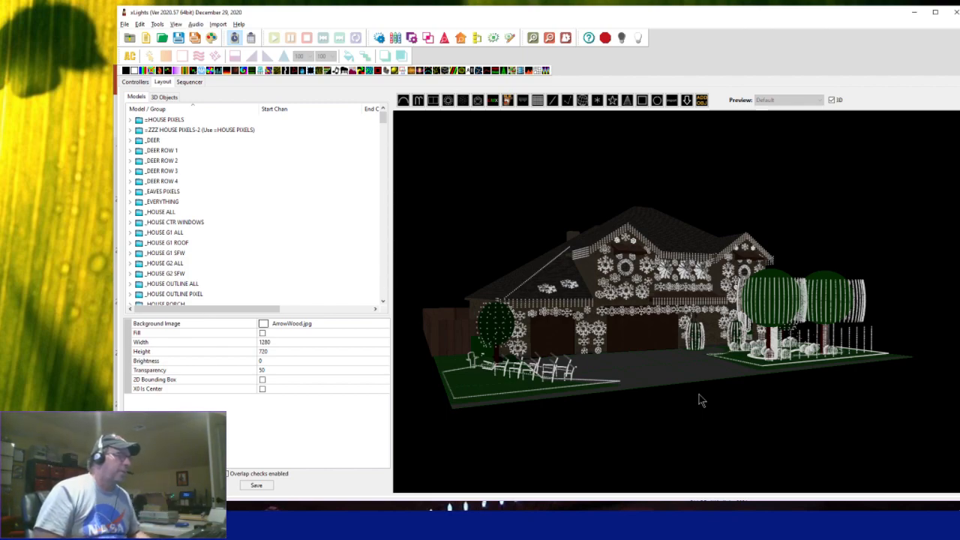
{"action": "mouse_move", "coordinate": [722, 419]}
{"action": "left_mouse_down"}
{"action": "mouse_move", "coordinate": [773, 416]}
{"action": "mouse_move", "coordinate": [715, 420]}
{"action": "left_mouse_up"}
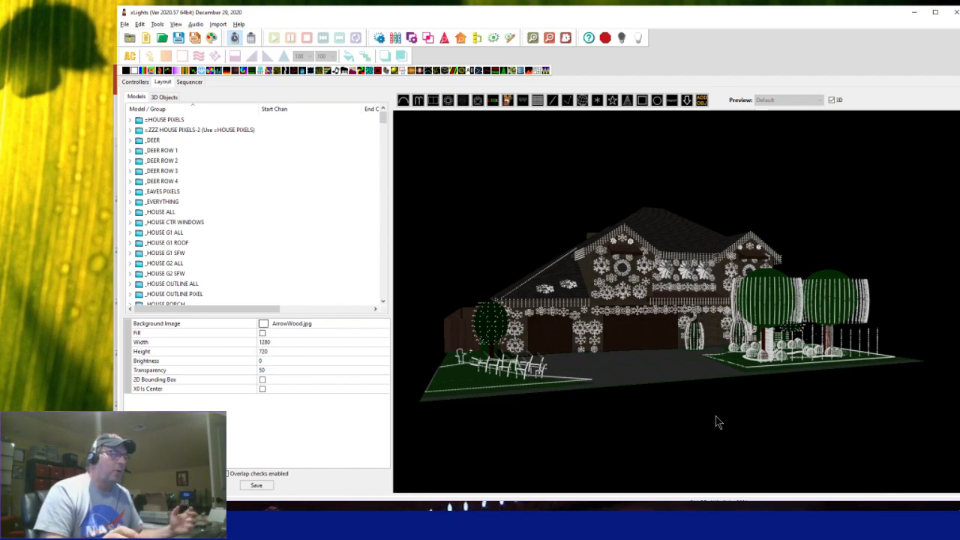
{"action": "left_click_drag", "start_coordinate": [704, 419], "coordinate": [711, 423]}
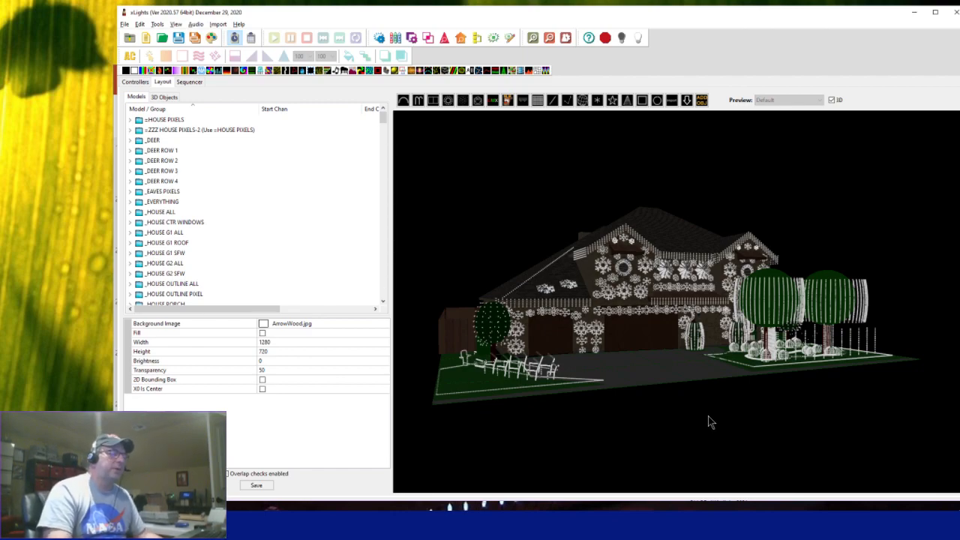
{"action": "mouse_move", "coordinate": [746, 420]}
{"action": "left_mouse_down"}
{"action": "mouse_move", "coordinate": [664, 422]}
{"action": "mouse_move", "coordinate": [738, 424]}
{"action": "left_mouse_up"}
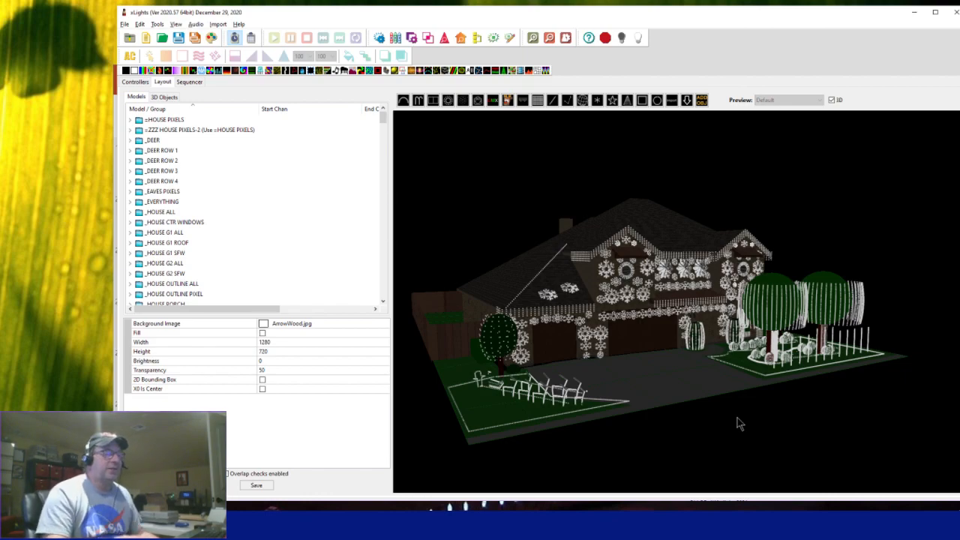
{"action": "left_click_drag", "start_coordinate": [817, 421], "coordinate": [750, 475]}
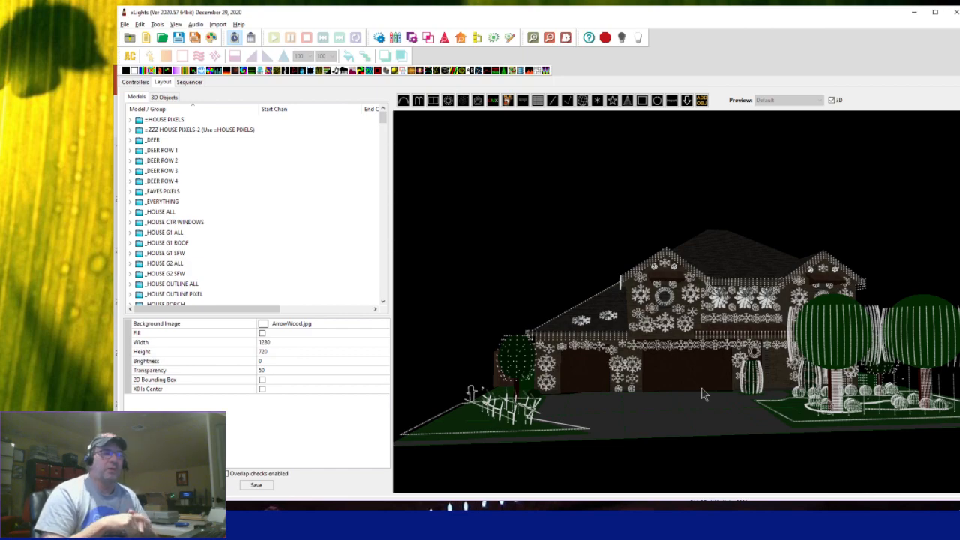
{"action": "left_click_drag", "start_coordinate": [691, 425], "coordinate": [642, 380]}
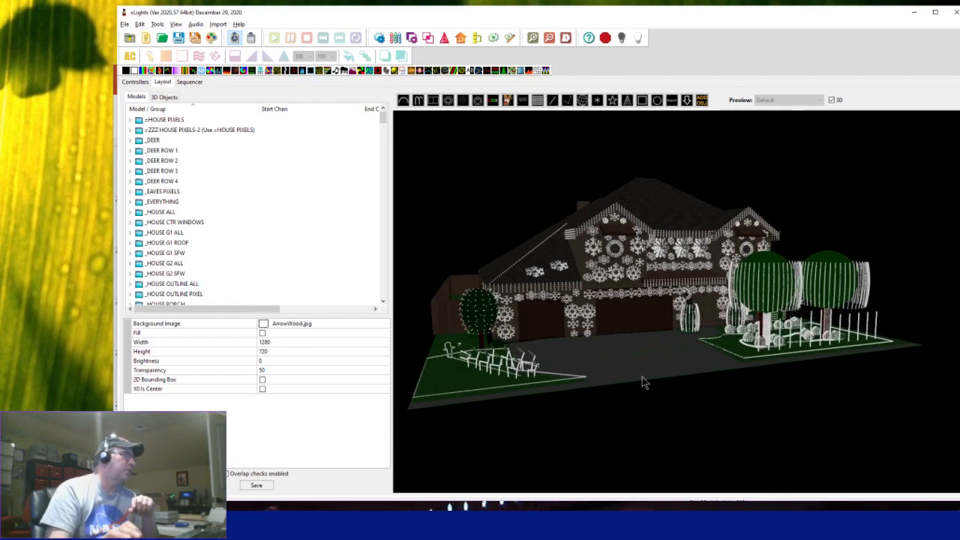